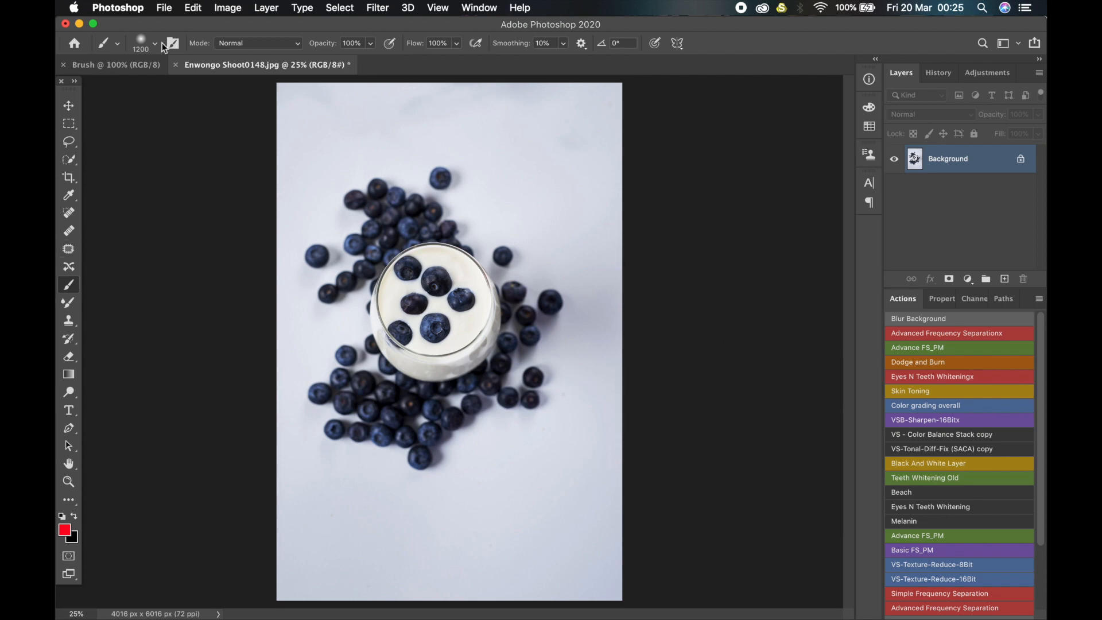
Place "1 (1).png" from the Desktop as an embedded image, scaled to 37.81% in the photo's lower-left corner
{"action": "left_click", "coordinate": [193, 8]}
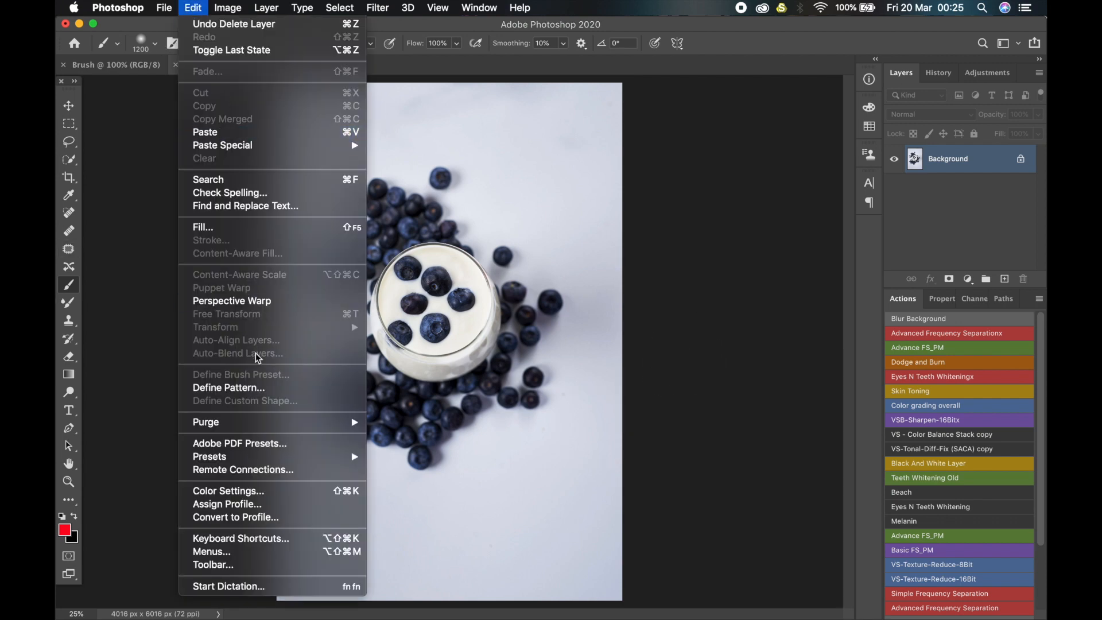
{"action": "mouse_move", "coordinate": [164, 10]}
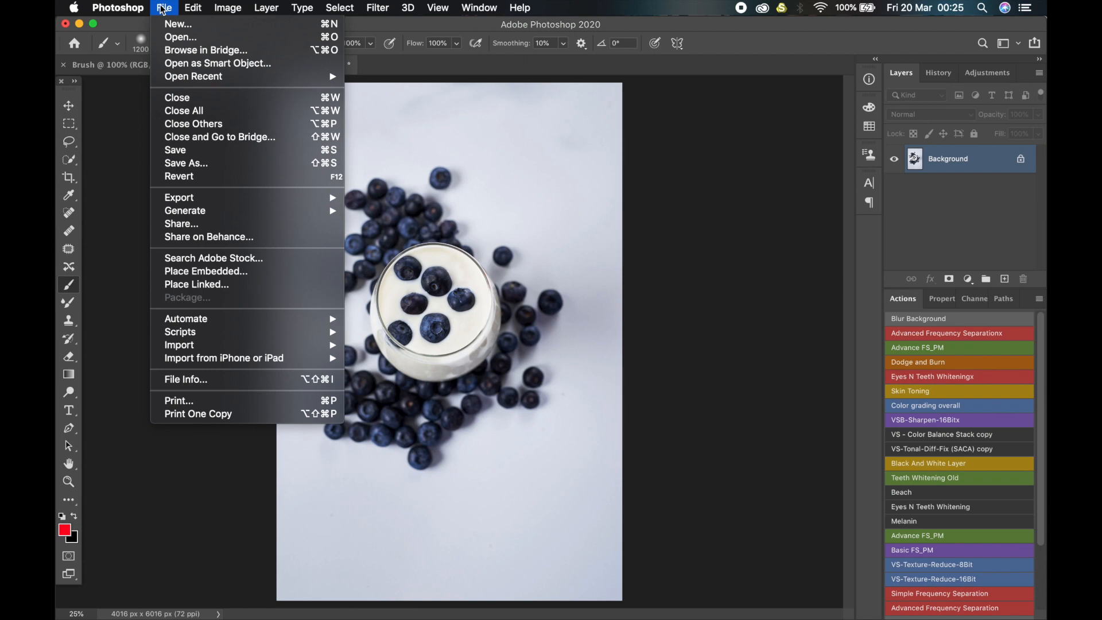
{"action": "left_click", "coordinate": [232, 277]}
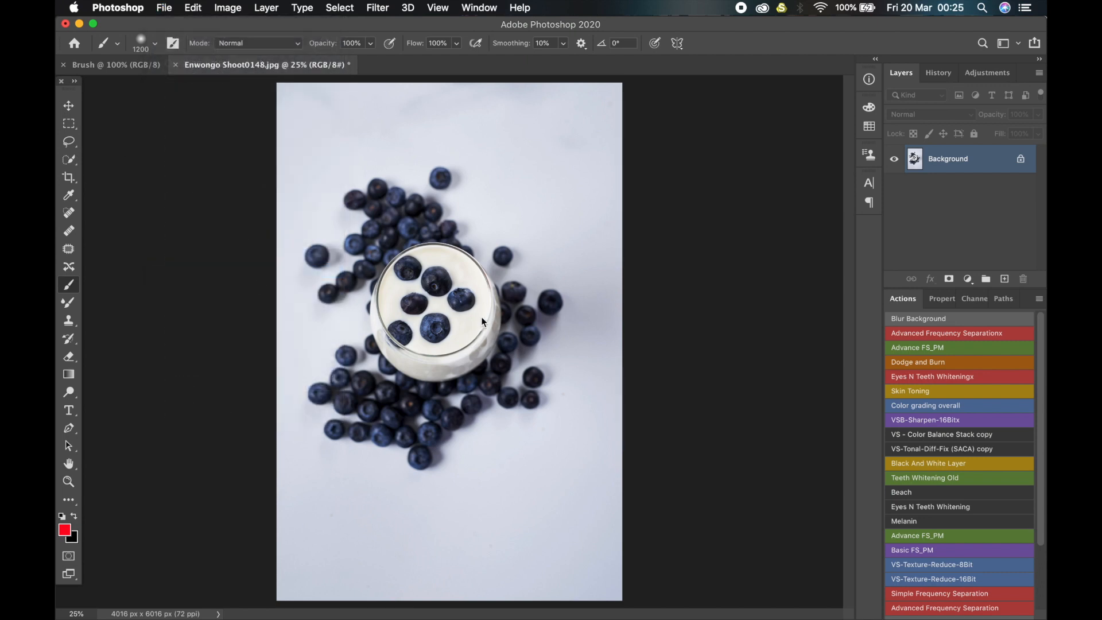
{"action": "left_click", "coordinate": [417, 145]}
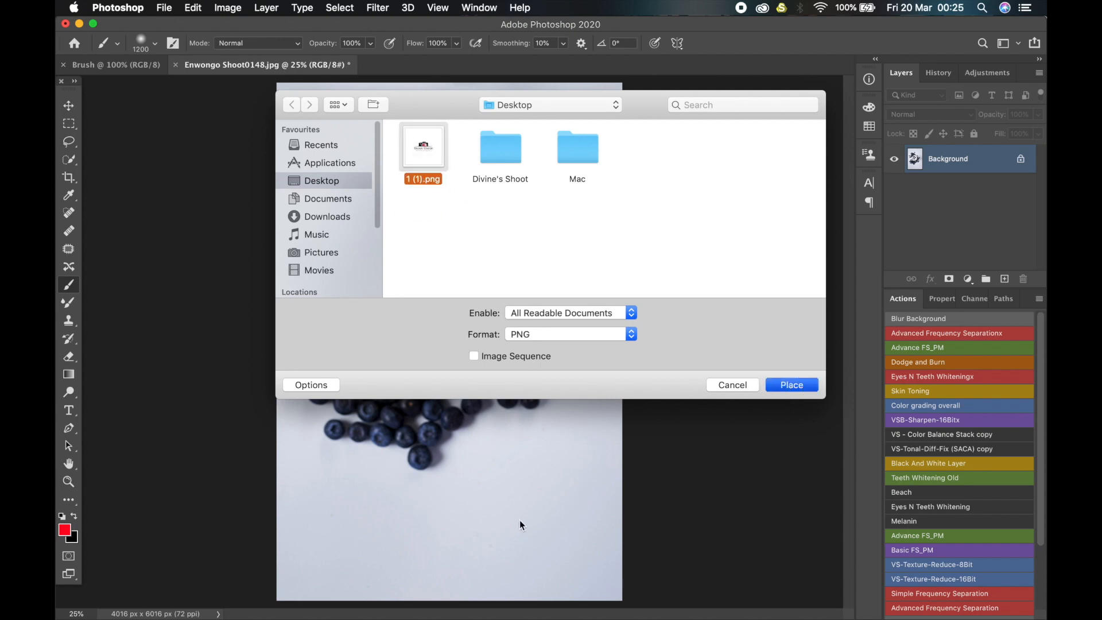
{"action": "key", "text": "Return"}
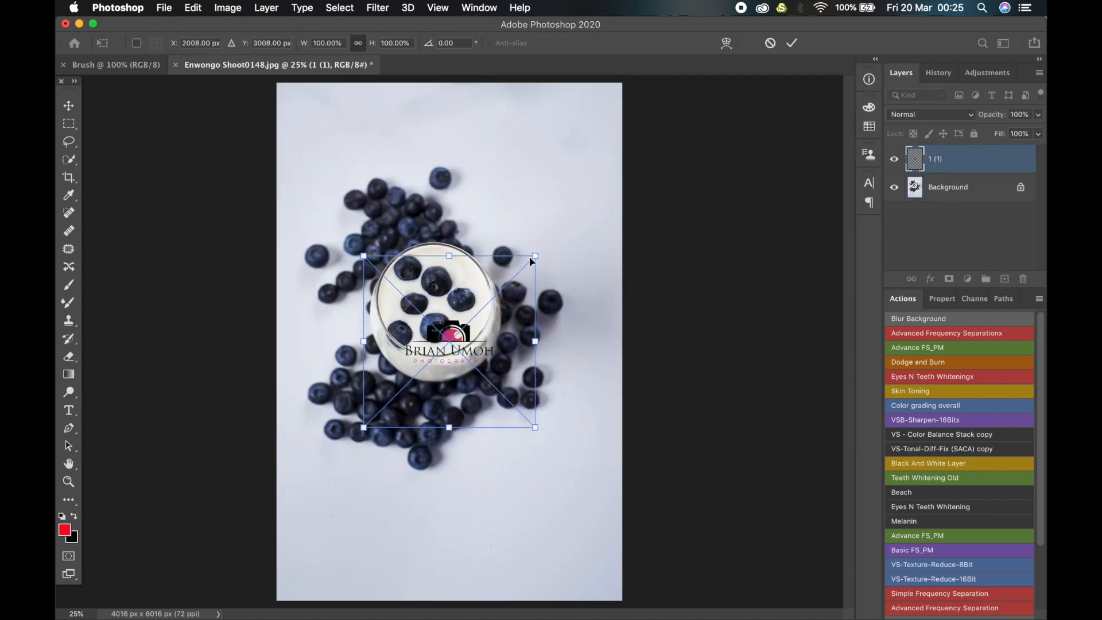
{"action": "left_click_drag", "start_coordinate": [535, 256], "coordinate": [306, 565]}
{"action": "key", "text": "Return"}
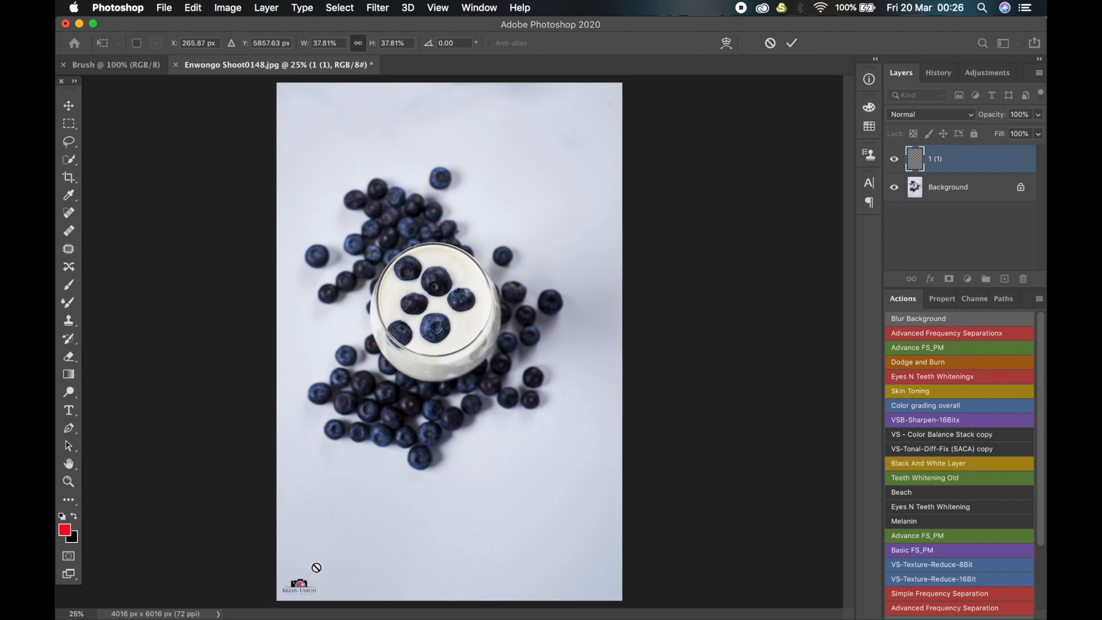
Add a new empty layer above the logo and select the 1578 px signature brush preset for painting
{"action": "key", "text": "b"}
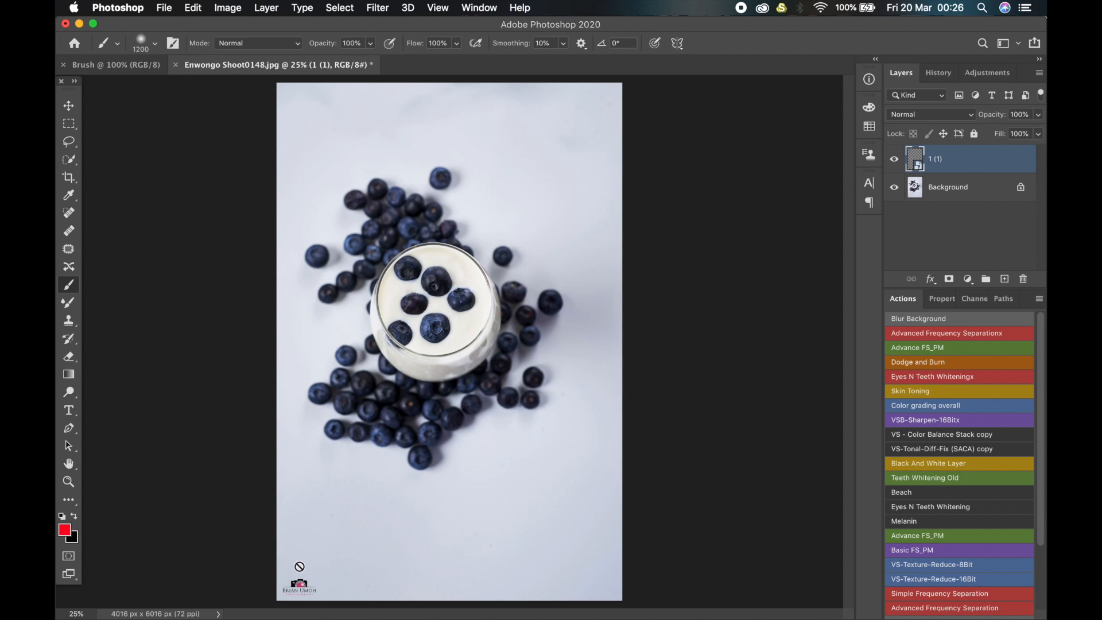
{"action": "left_click", "coordinate": [1006, 280]}
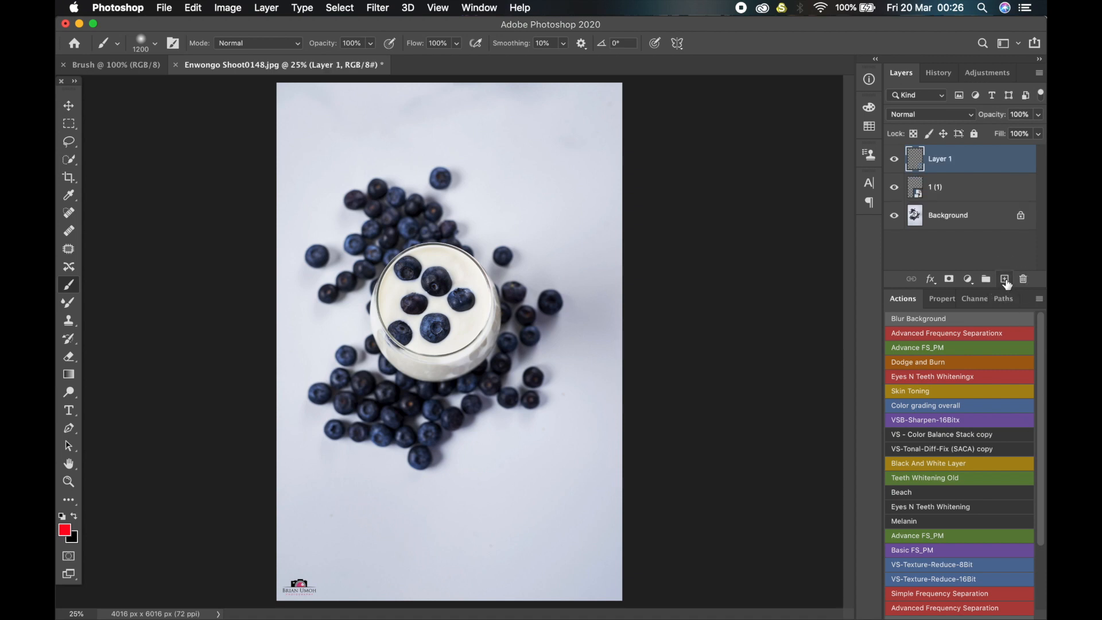
{"action": "right_click", "coordinate": [394, 398]}
{"action": "left_click", "coordinate": [445, 537]}
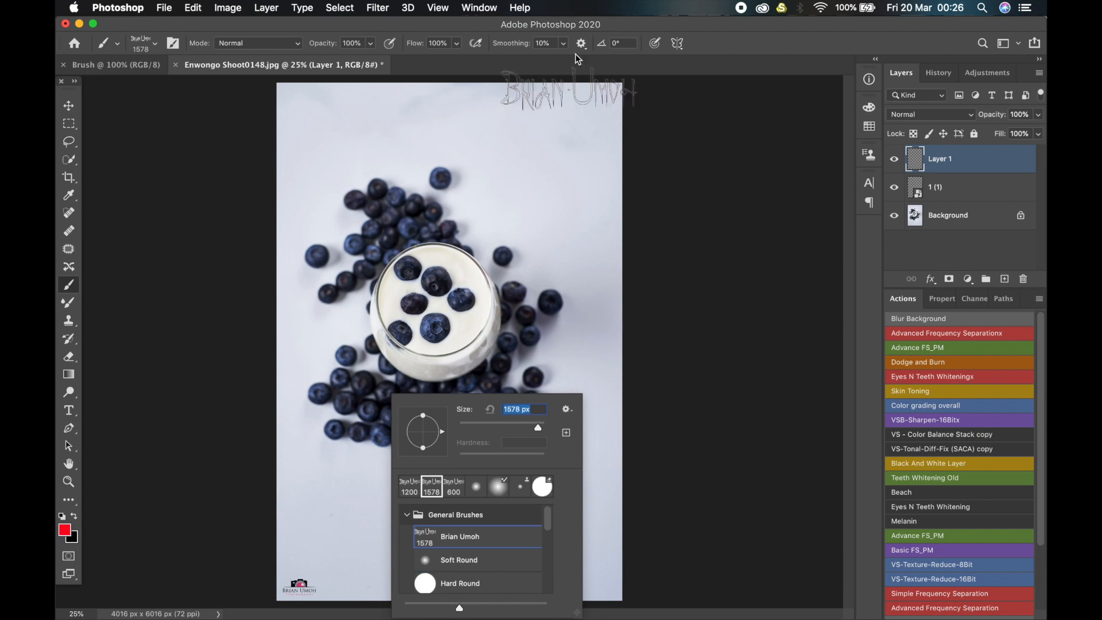
{"action": "left_click", "coordinate": [740, 40]}
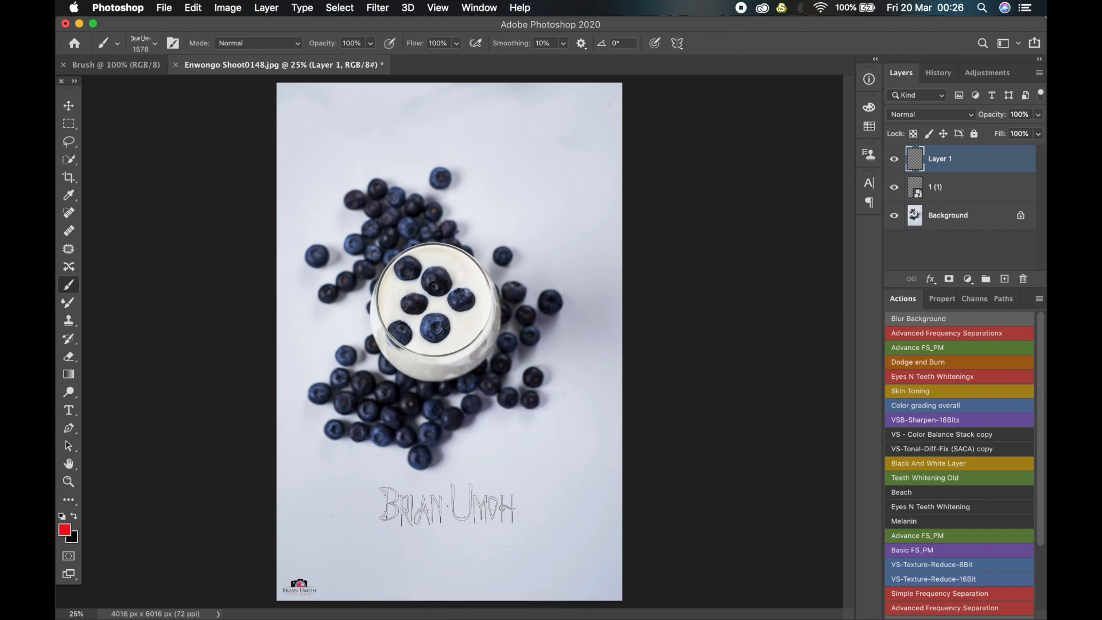
Resize the signature brush to 1300 px and stamp it in red below the glass and twice near the photo's upper edge
{"action": "key", "text": "bracketleft"}
{"action": "key", "text": "bracketleft"}
{"action": "key", "text": "bracketleft"}
{"action": "key", "text": "bracketleft"}
{"action": "key", "text": "bracketleft"}
{"action": "key", "text": "bracketleft"}
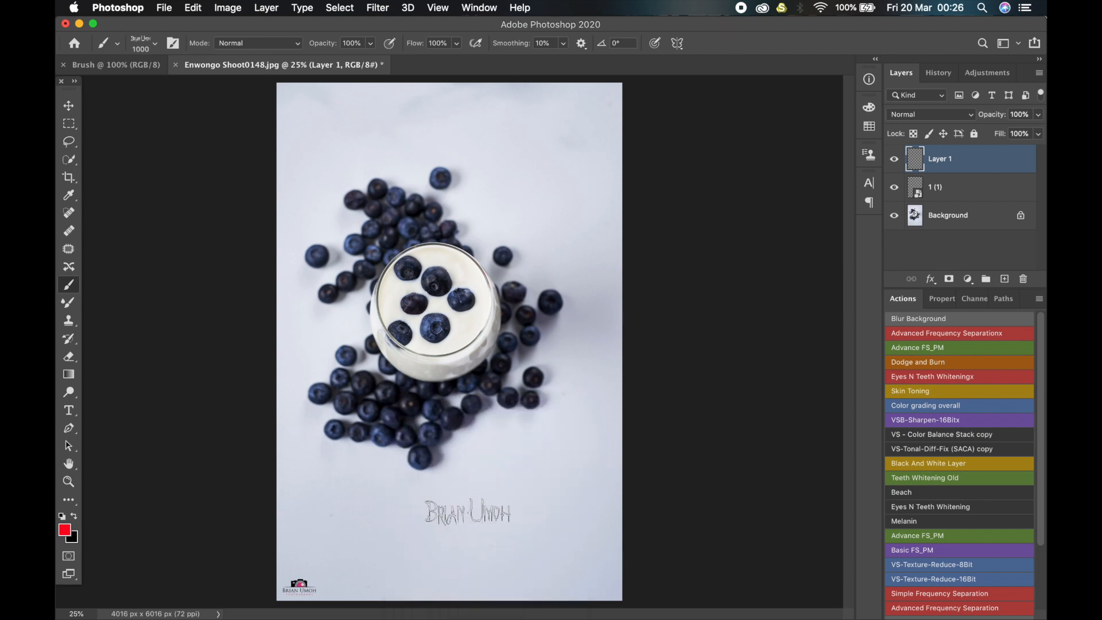
{"action": "key", "text": "bracketright"}
{"action": "key", "text": "bracketright"}
{"action": "key", "text": "bracketright"}
{"action": "key", "text": "bracketright"}
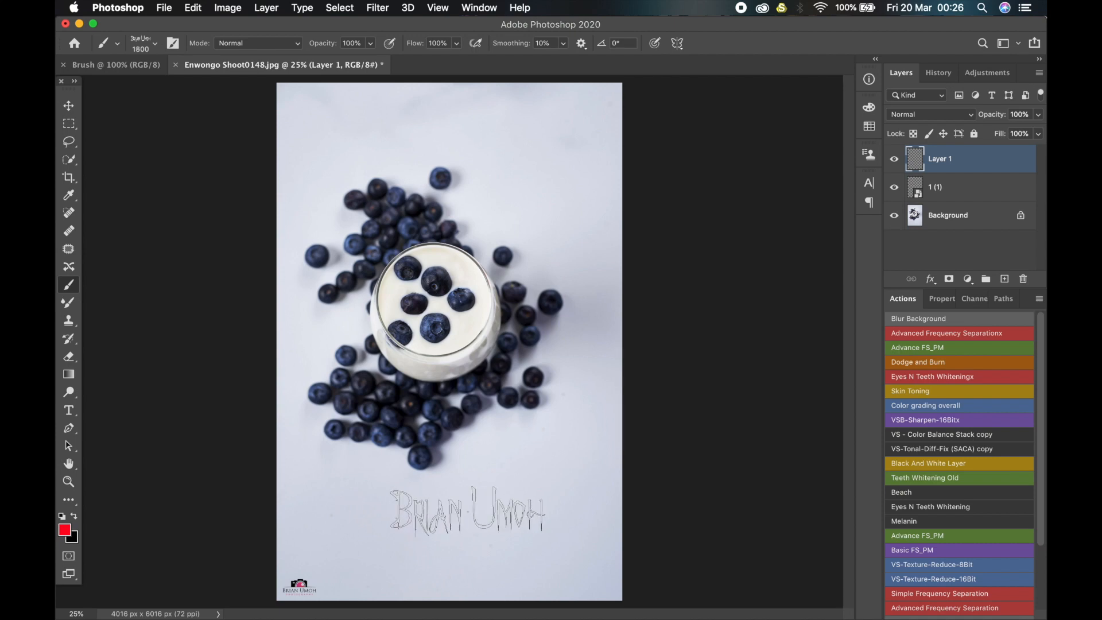
{"action": "key", "text": "bracketleft"}
{"action": "left_click", "coordinate": [467, 511]}
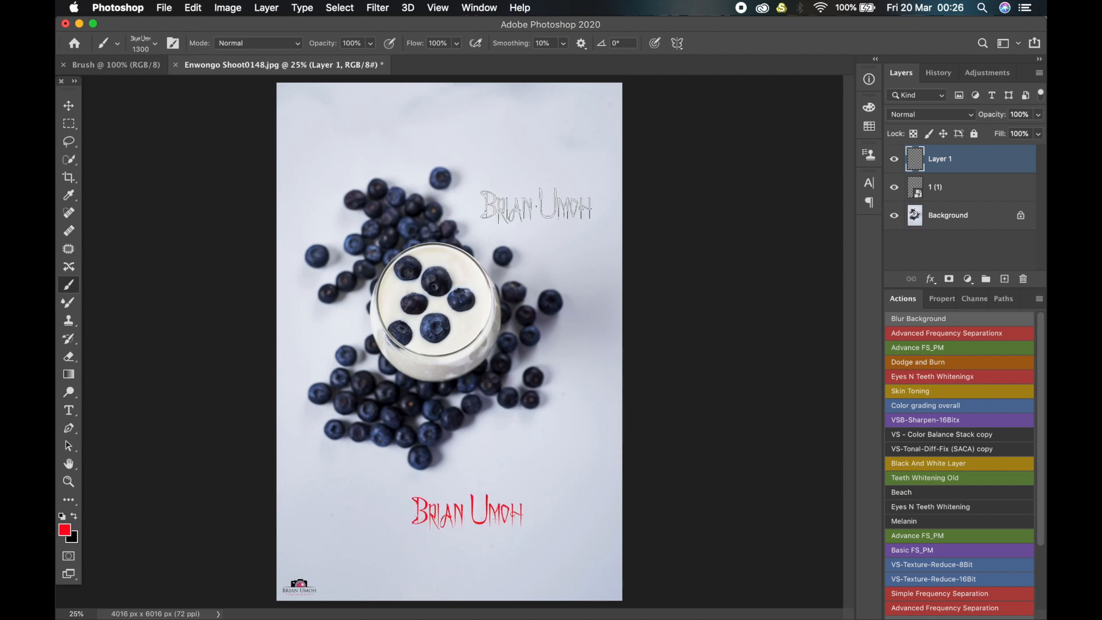
{"action": "left_click", "coordinate": [529, 172]}
{"action": "left_click", "coordinate": [426, 129]}
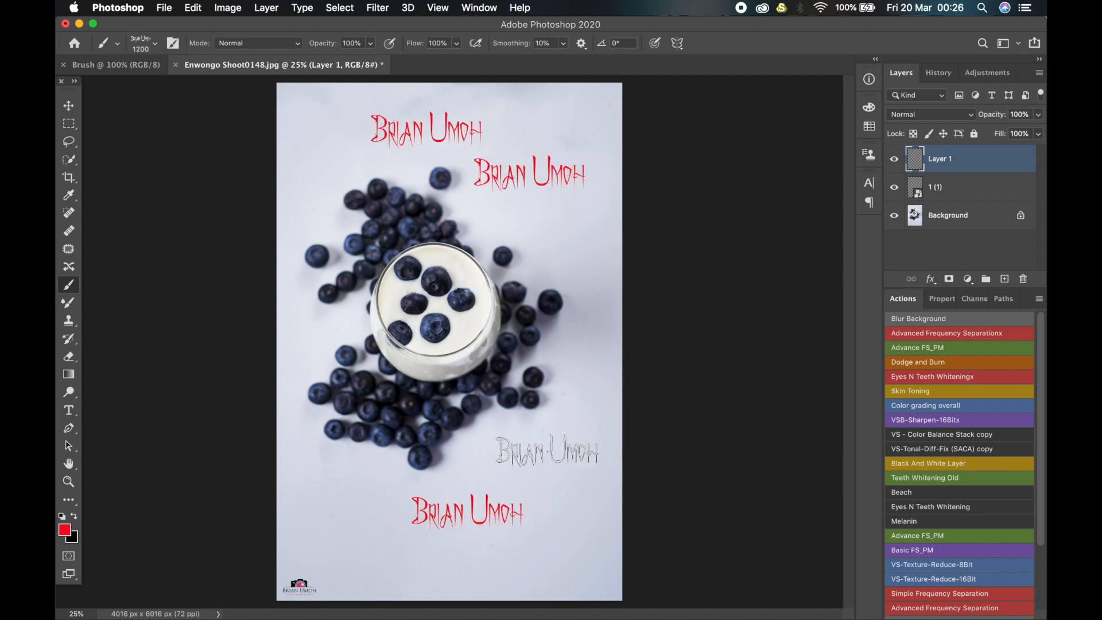
Reduce the signature brush to 1100 px and set the foreground colour to bright green
{"action": "key", "text": "bracketleft"}
{"action": "key", "text": "bracketleft"}
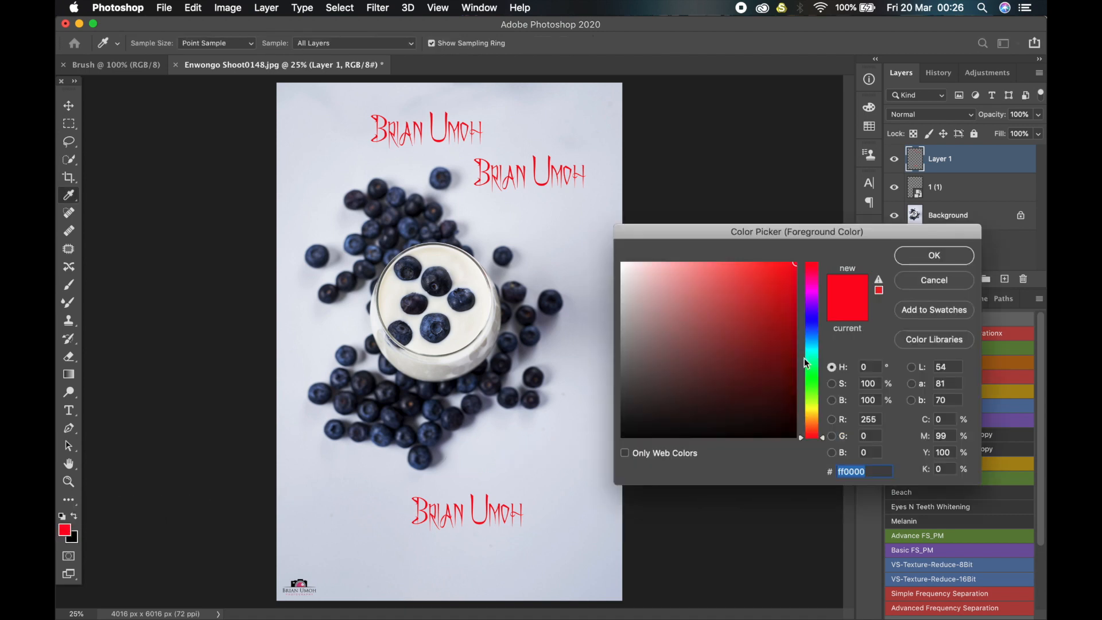
{"action": "left_click", "coordinate": [814, 383]}
{"action": "left_click", "coordinate": [934, 256]}
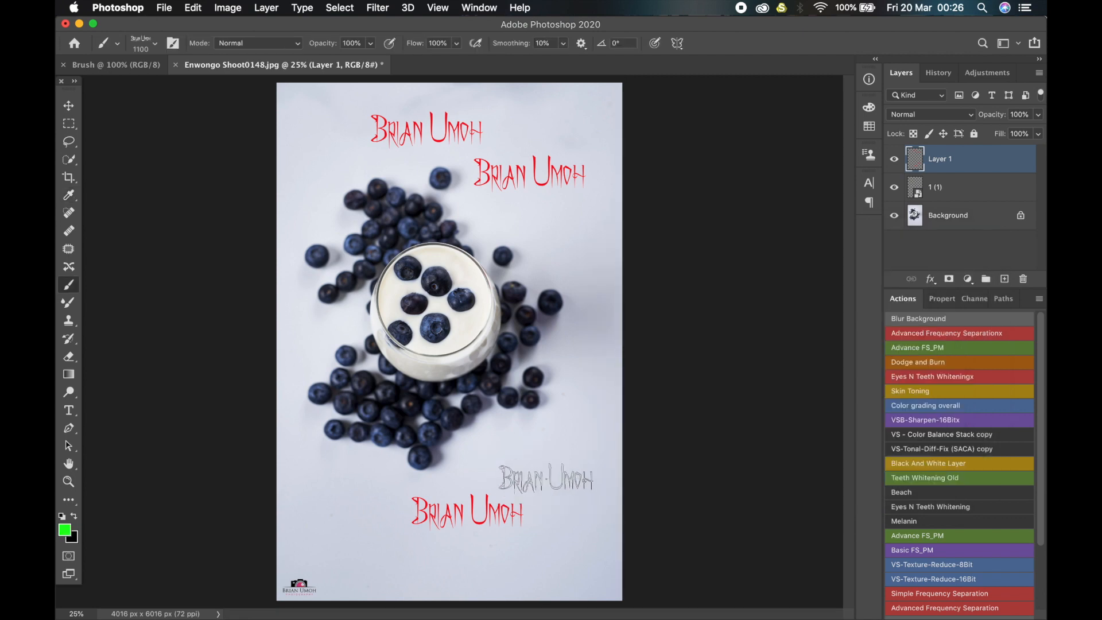
Stamp the green signature at several spots above and below the glass of blueberries
{"action": "left_click", "coordinate": [523, 453]}
{"action": "left_click", "coordinate": [503, 222]}
{"action": "left_click", "coordinate": [528, 127]}
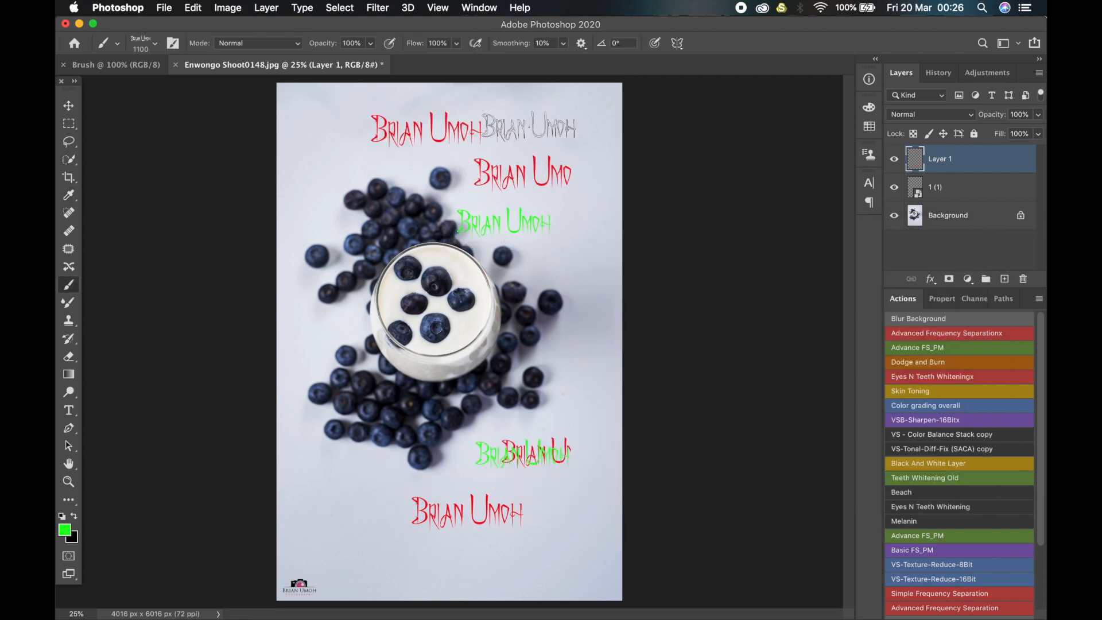
{"action": "left_click", "coordinate": [353, 508]}
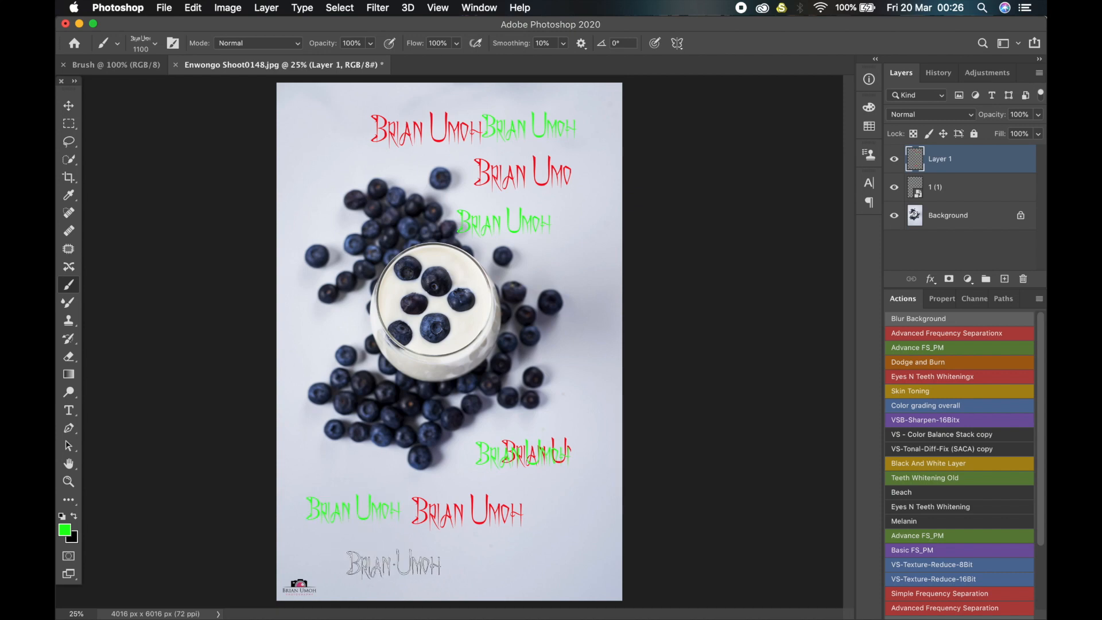
{"action": "left_click", "coordinate": [393, 564]}
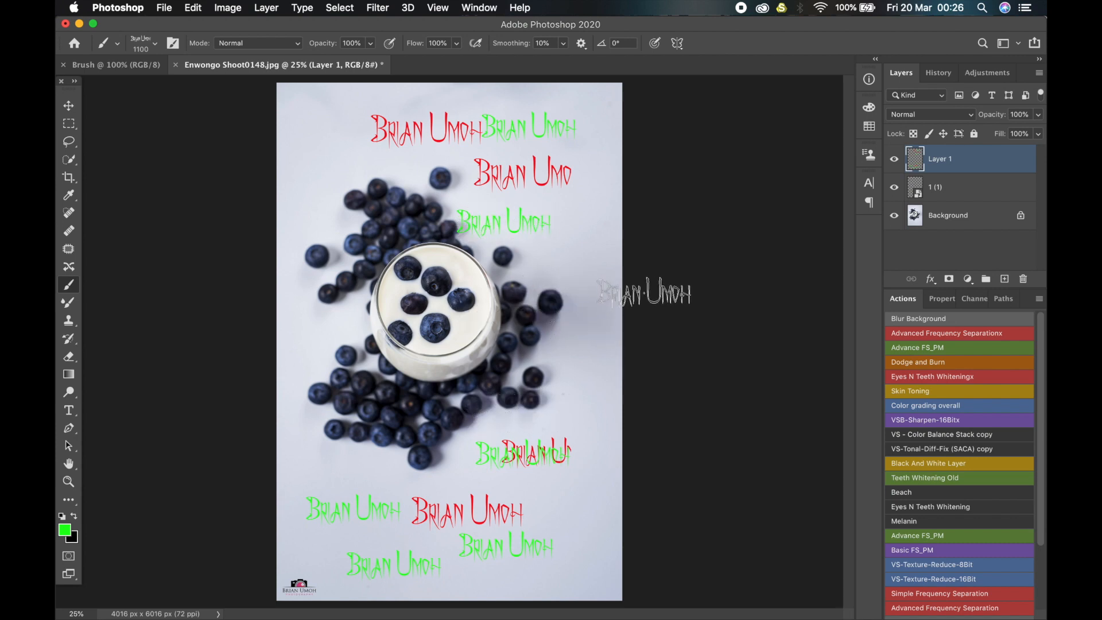
Delete both the stamped signature layer and the placed logo layer, keeping only the Background
{"action": "left_click", "coordinate": [954, 187], "text": "shift"}
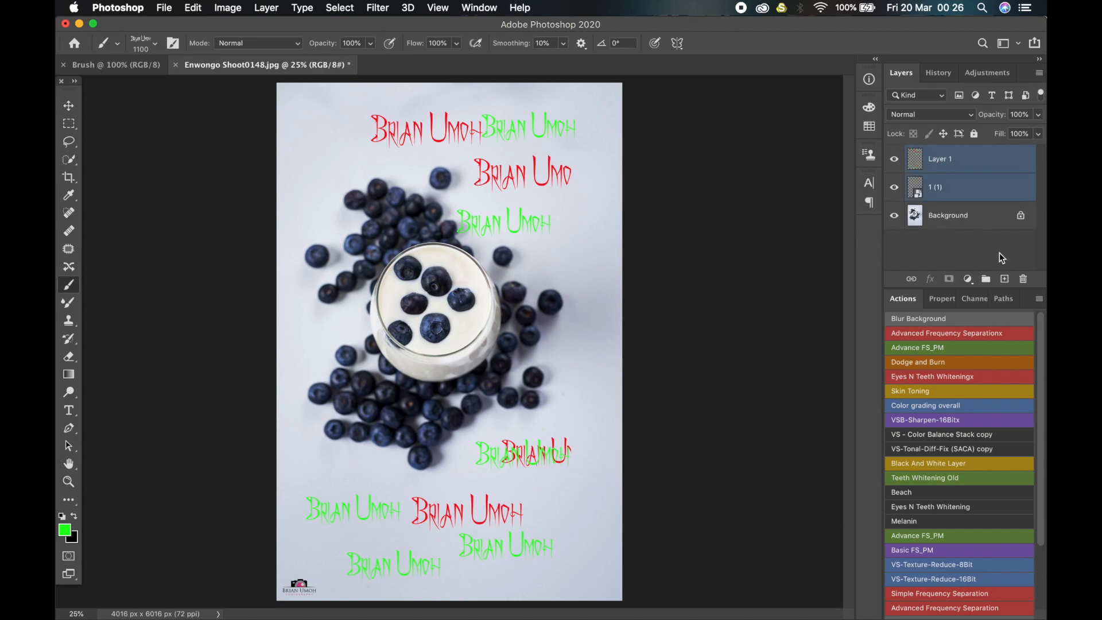
{"action": "left_click", "coordinate": [1023, 279]}
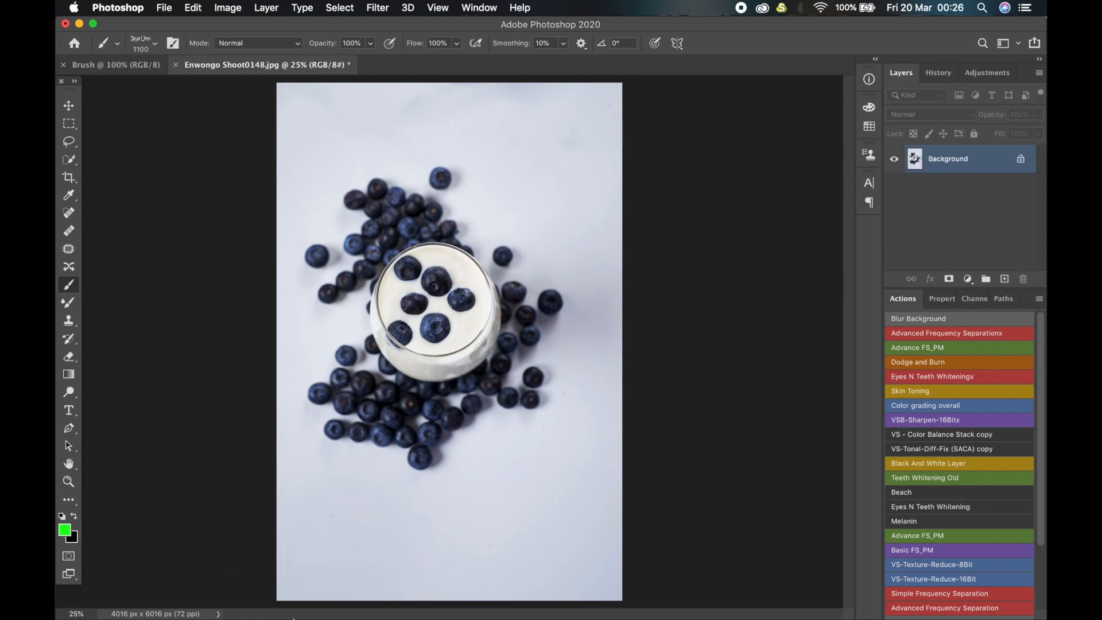
Switch to Finder and open "1 (1).png" from the Desktop as a separate Photoshop document
{"action": "mouse_move", "coordinate": [245, 615]}
{"action": "left_click", "coordinate": [214, 587]}
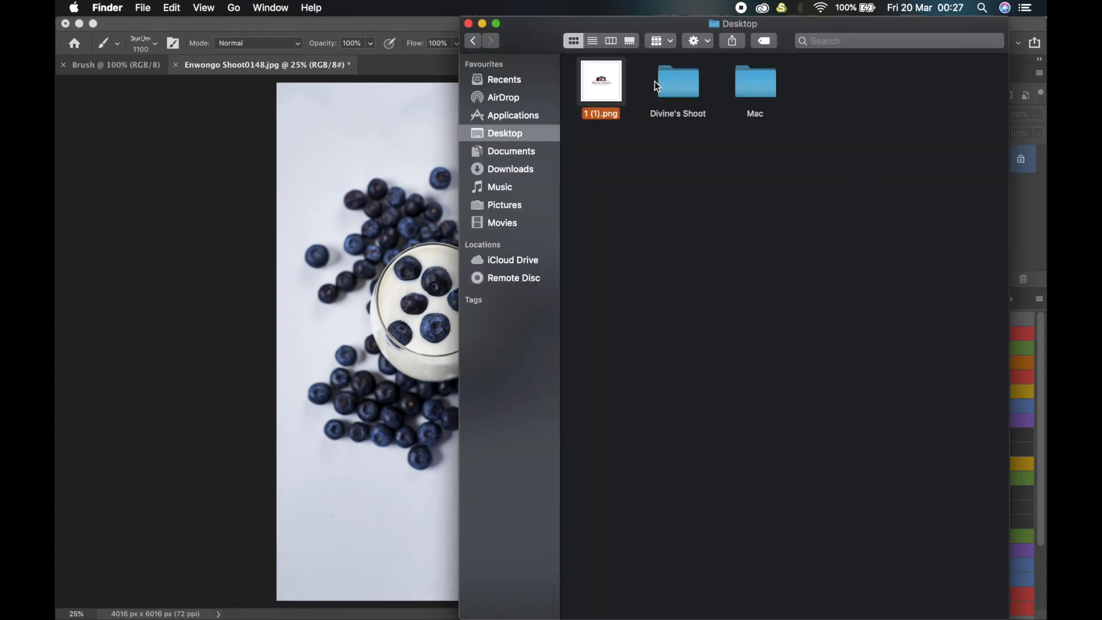
{"action": "left_click_drag", "start_coordinate": [511, 85], "coordinate": [422, 68]}
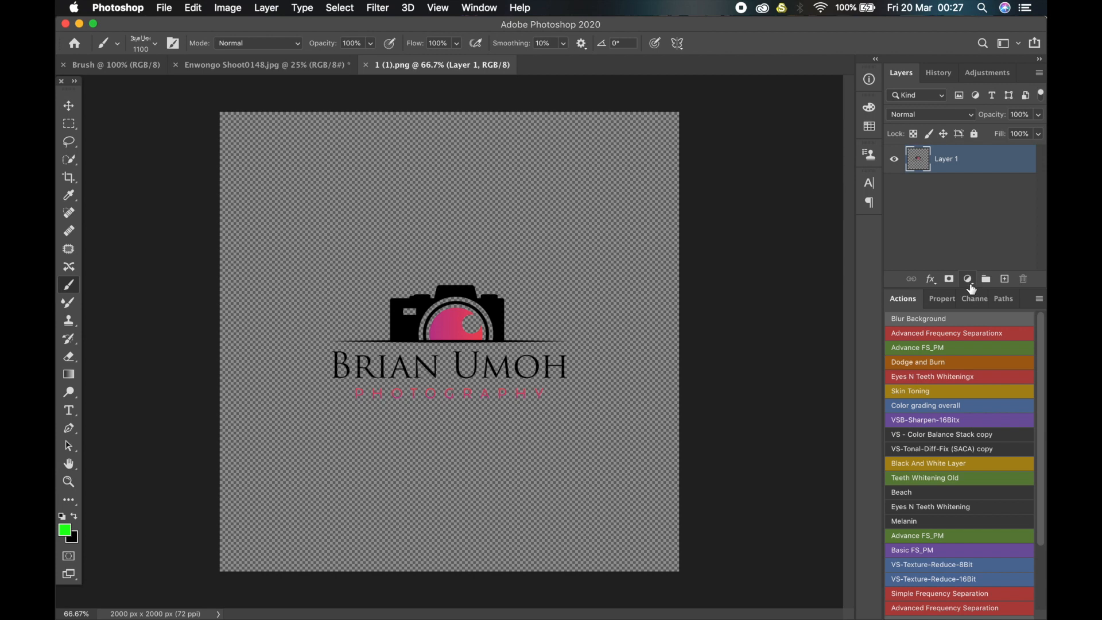
Add a black Solid Color fill layer above the logo, clip it to the logo layer and compare before and after
{"action": "left_click", "coordinate": [969, 282]}
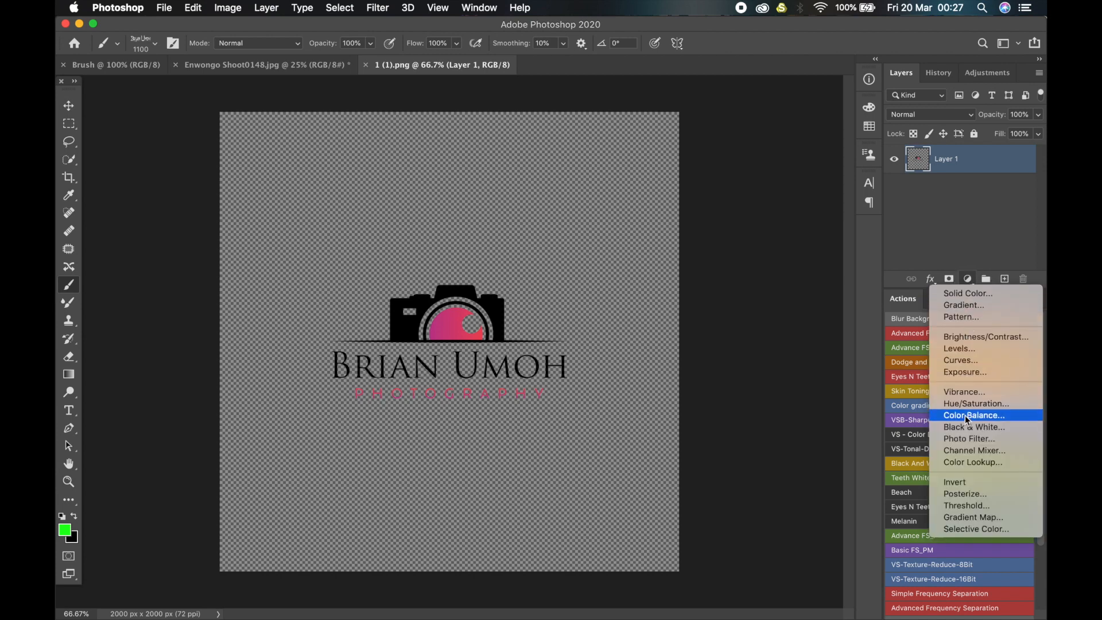
{"action": "left_click", "coordinate": [962, 294]}
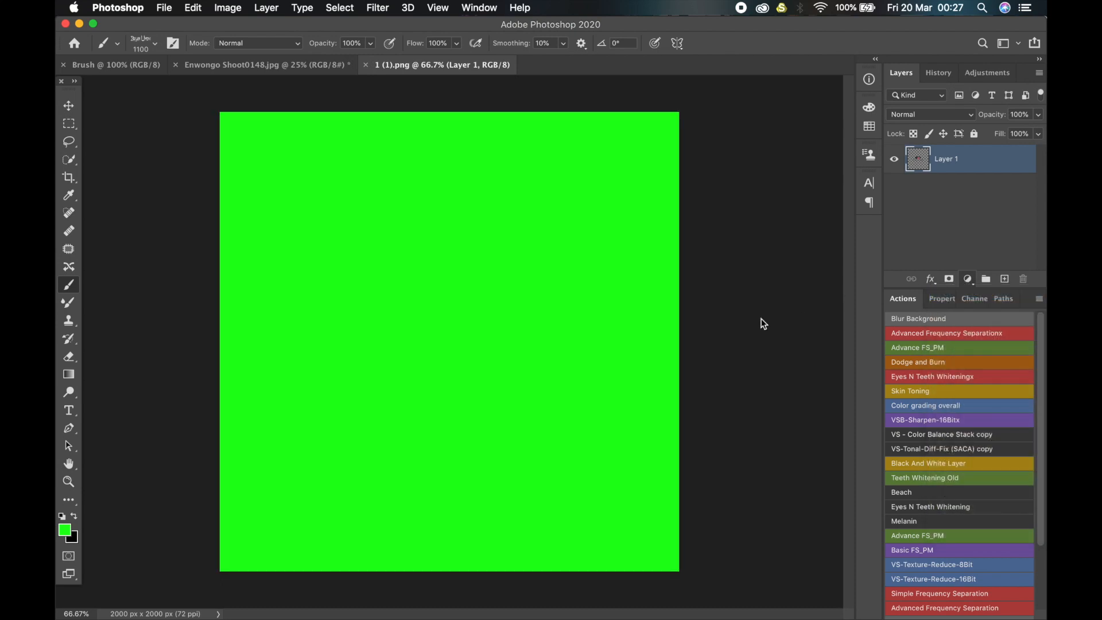
{"action": "left_click_drag", "start_coordinate": [647, 408], "coordinate": [580, 499]}
{"action": "left_click", "coordinate": [931, 255]}
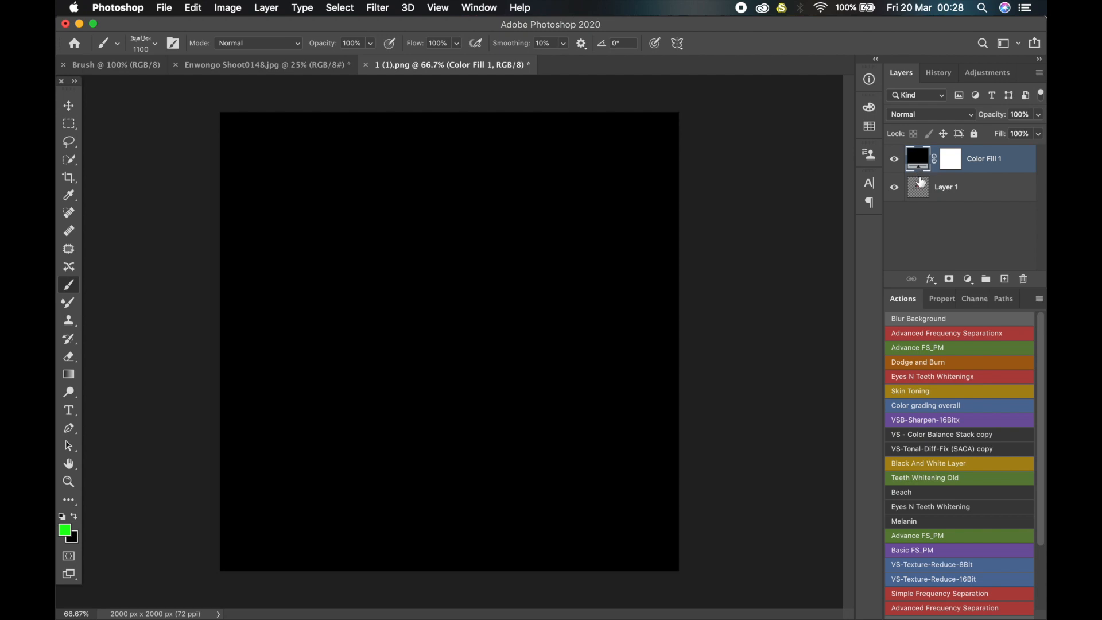
{"action": "left_click", "coordinate": [922, 171], "text": "alt"}
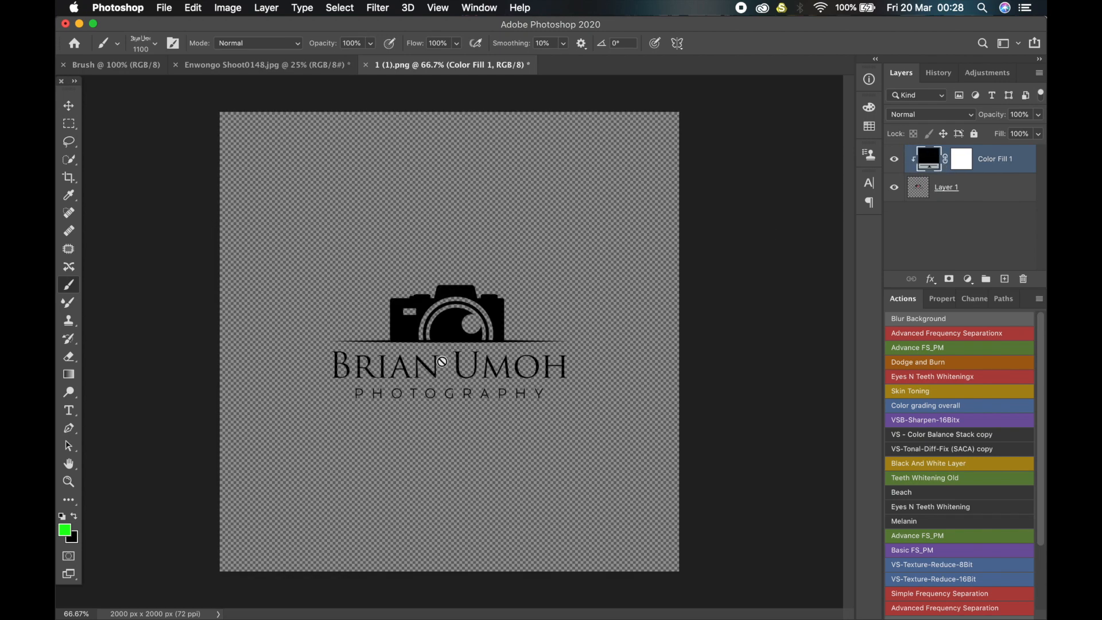
{"action": "left_click", "coordinate": [894, 159]}
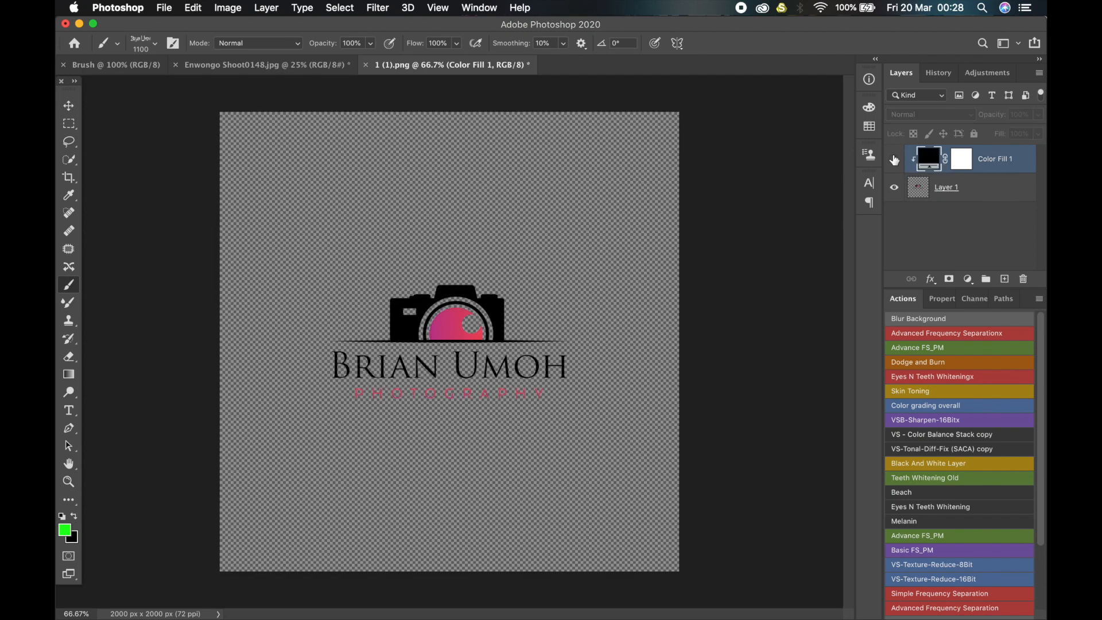
{"action": "left_click", "coordinate": [894, 159]}
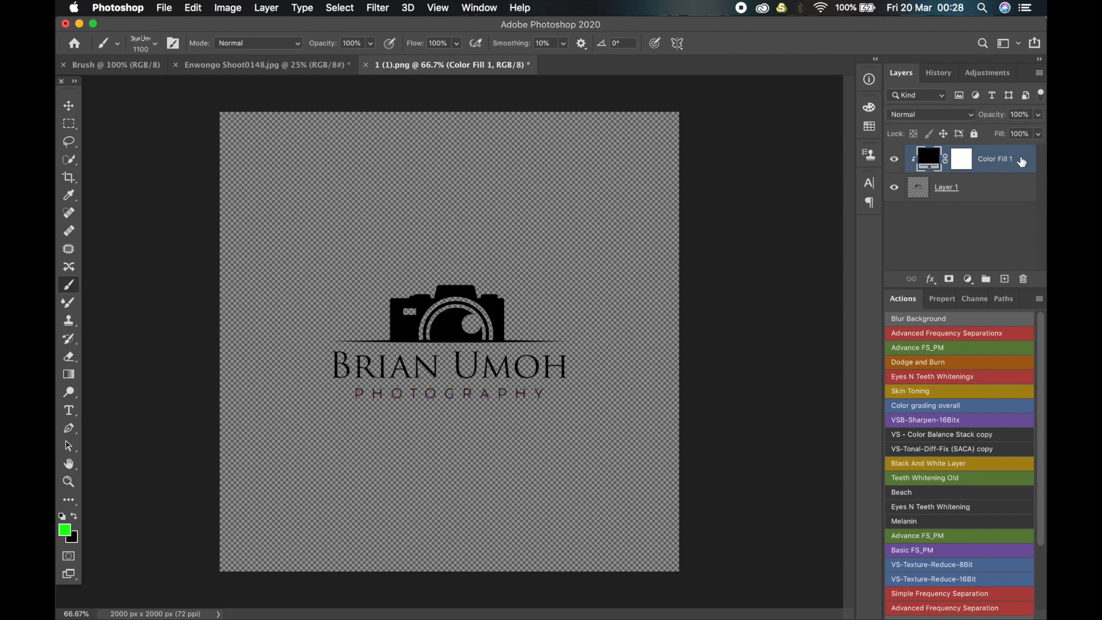
Release the black fill layer's clipping mask and create it again on the logo layer
{"action": "right_click", "coordinate": [1015, 162]}
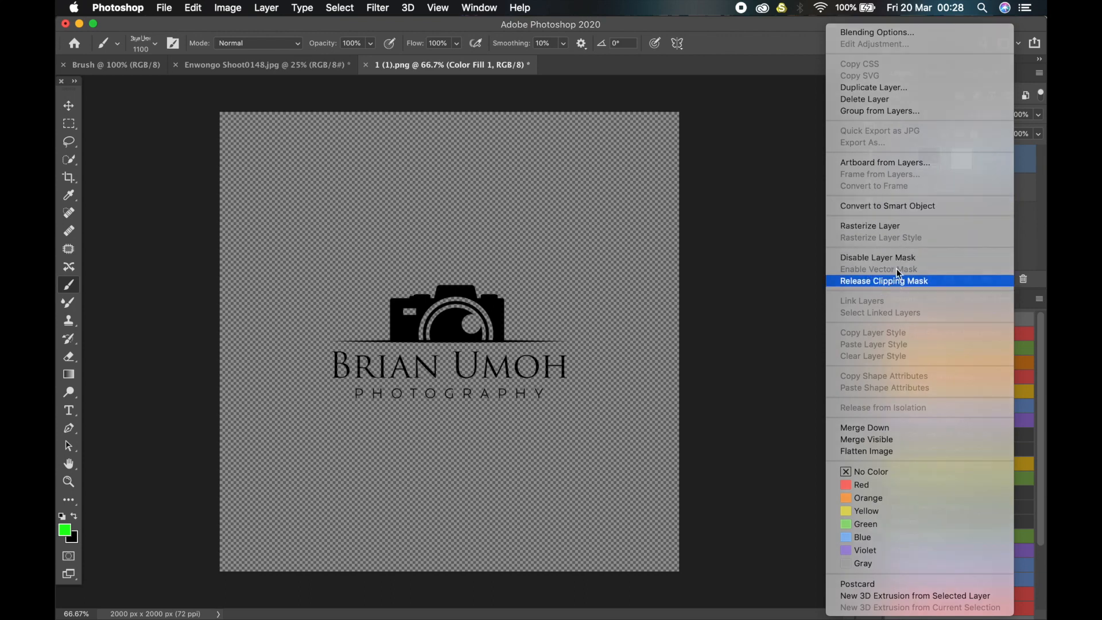
{"action": "left_click", "coordinate": [884, 281]}
{"action": "right_click", "coordinate": [994, 157]}
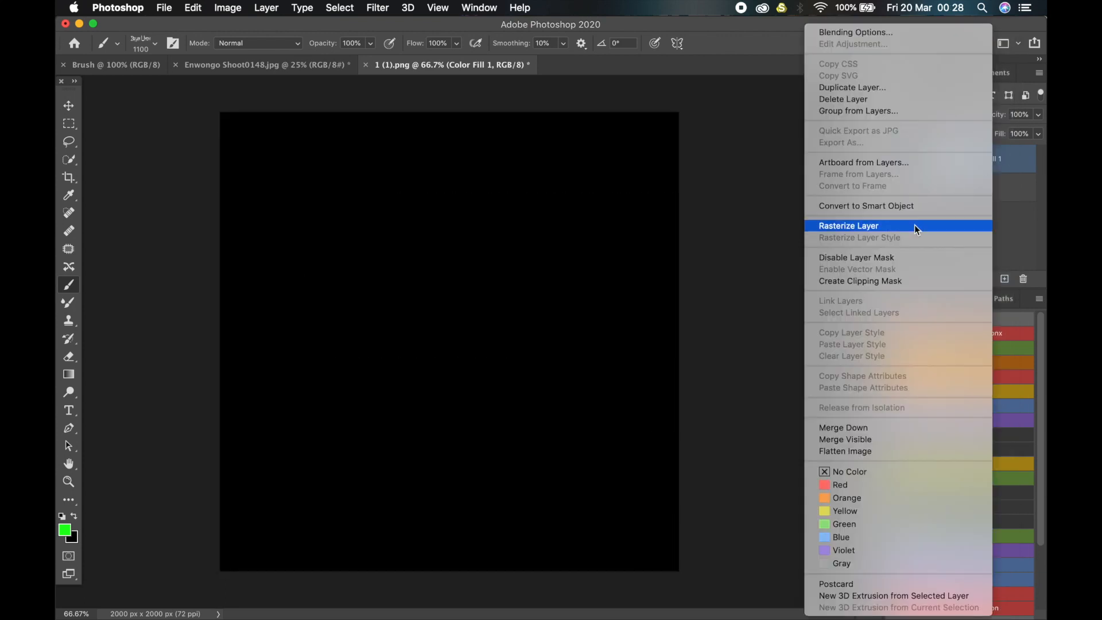
{"action": "left_click", "coordinate": [896, 280]}
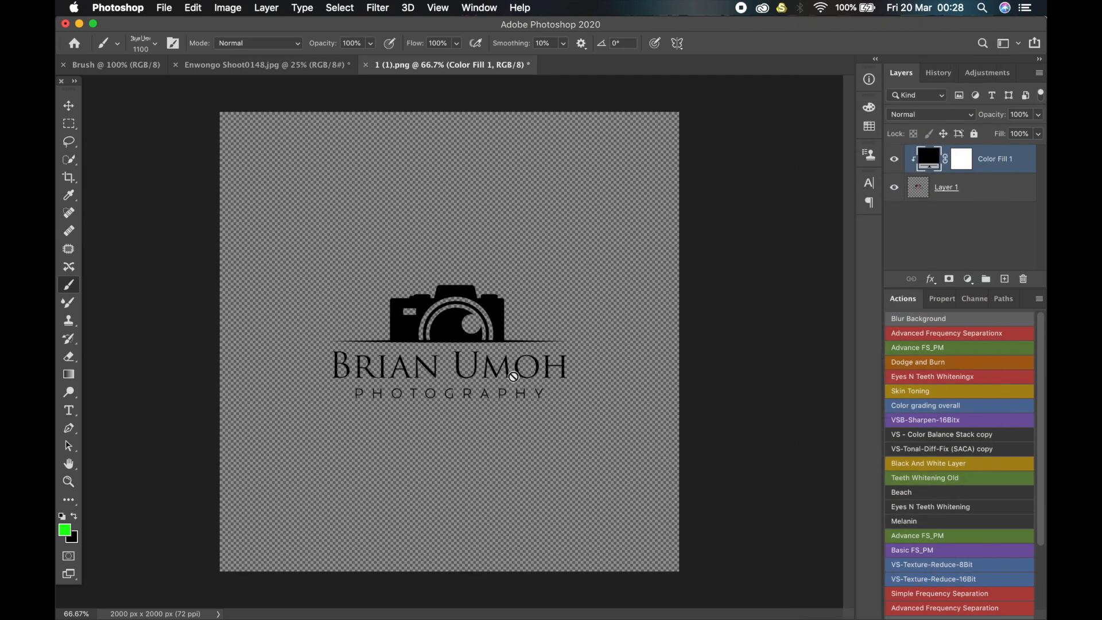
{"action": "left_click", "coordinate": [193, 8]}
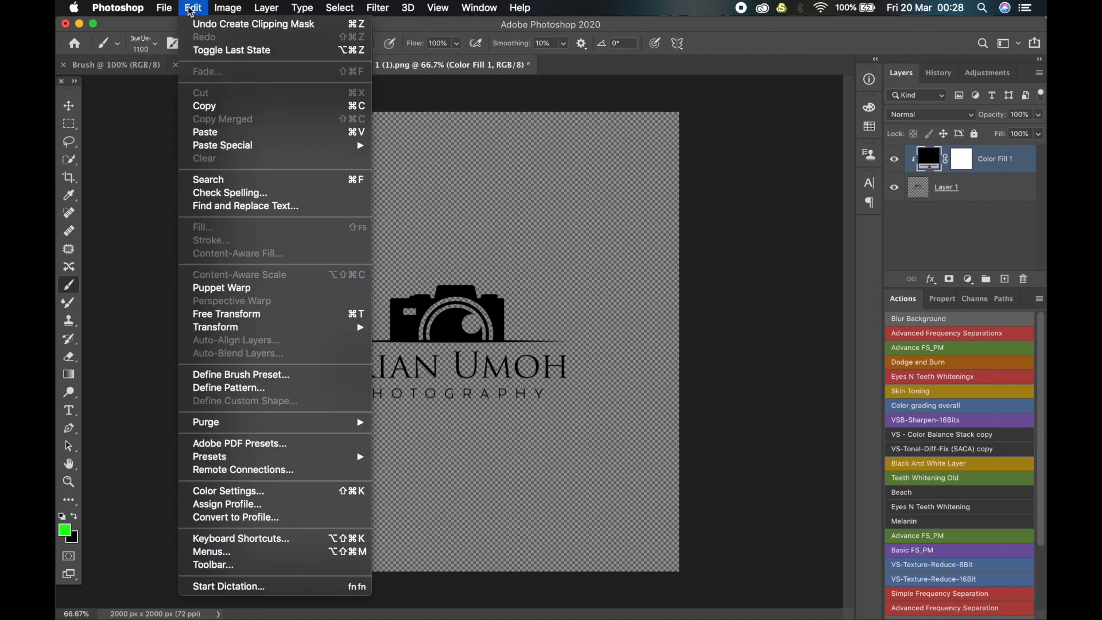
{"action": "left_click", "coordinate": [227, 378]}
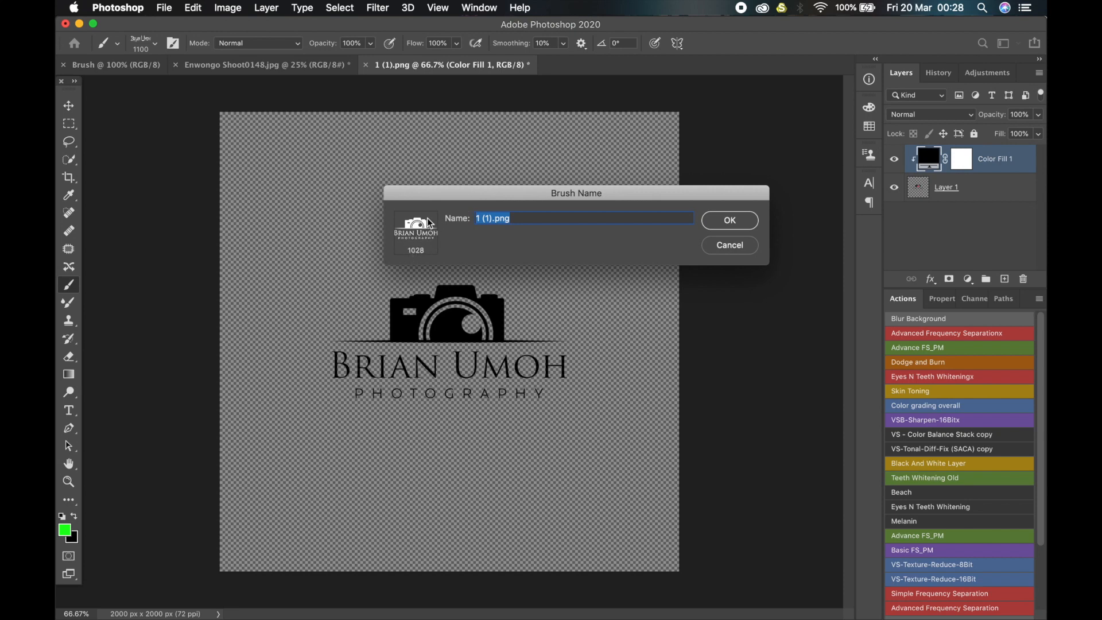
{"action": "left_click", "coordinate": [727, 245]}
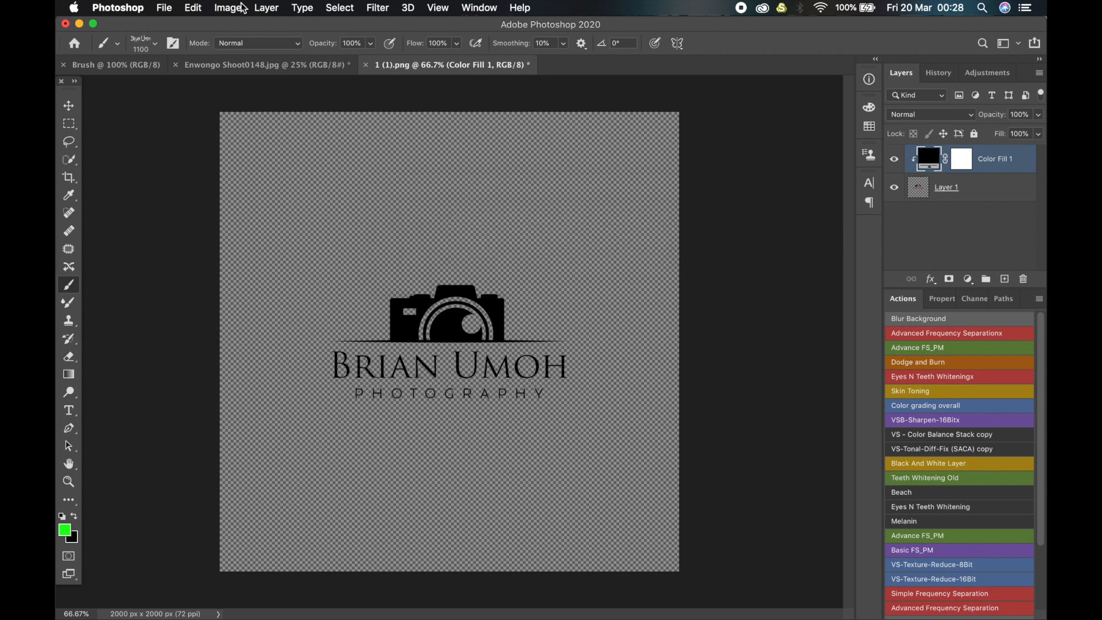
Resize the logo image to fit the 1366 x 768 px 72 ppi preset and fit it to the screen
{"action": "left_click", "coordinate": [241, 7]}
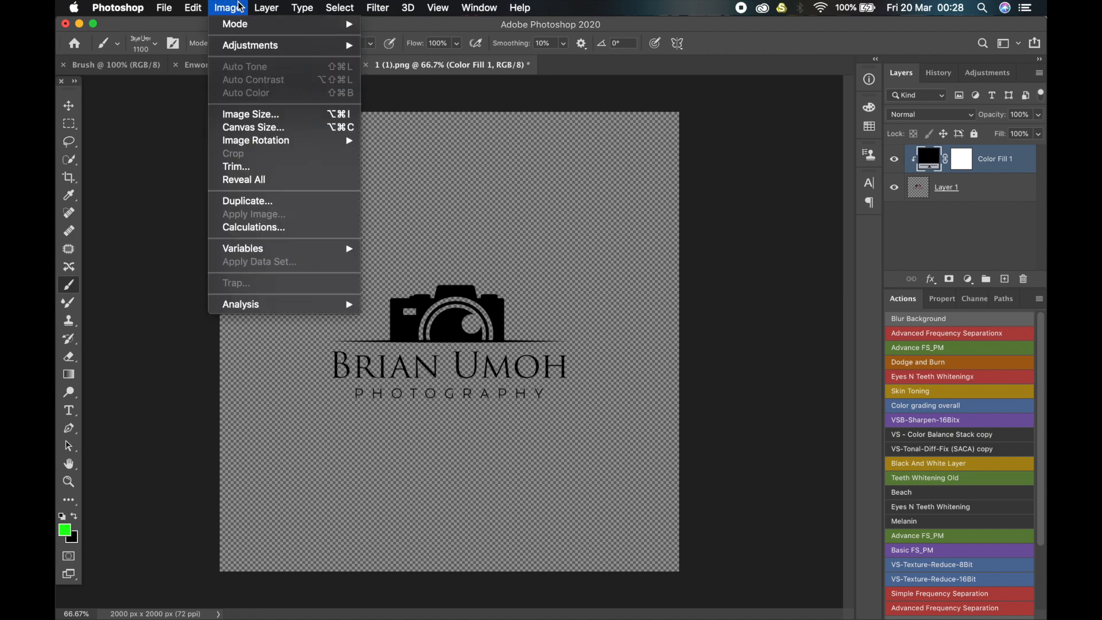
{"action": "left_click", "coordinate": [265, 117]}
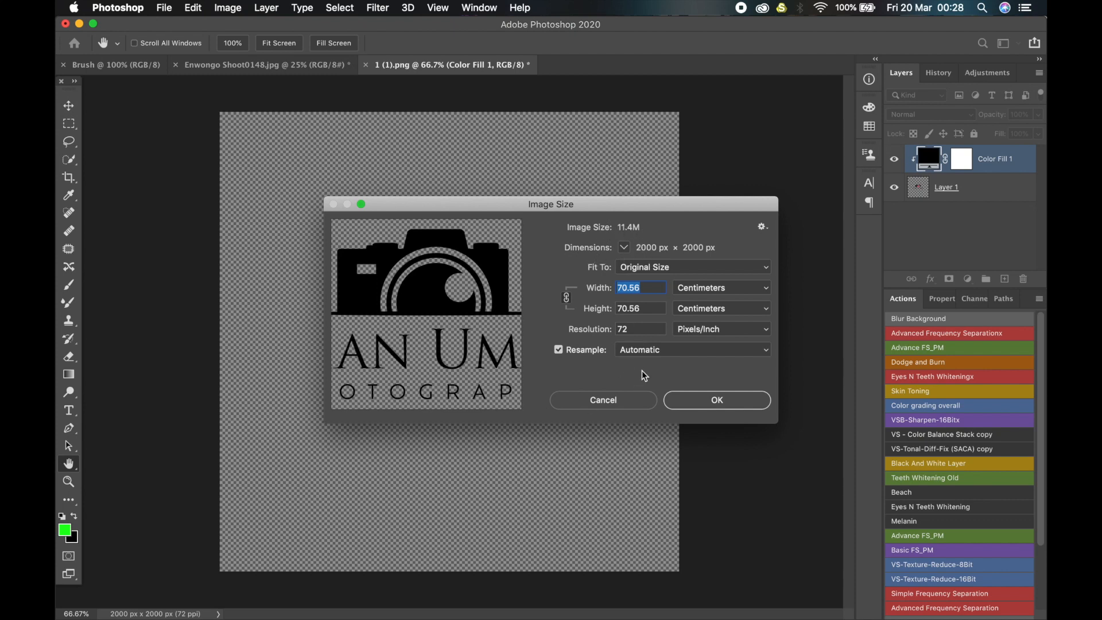
{"action": "left_click", "coordinate": [670, 269]}
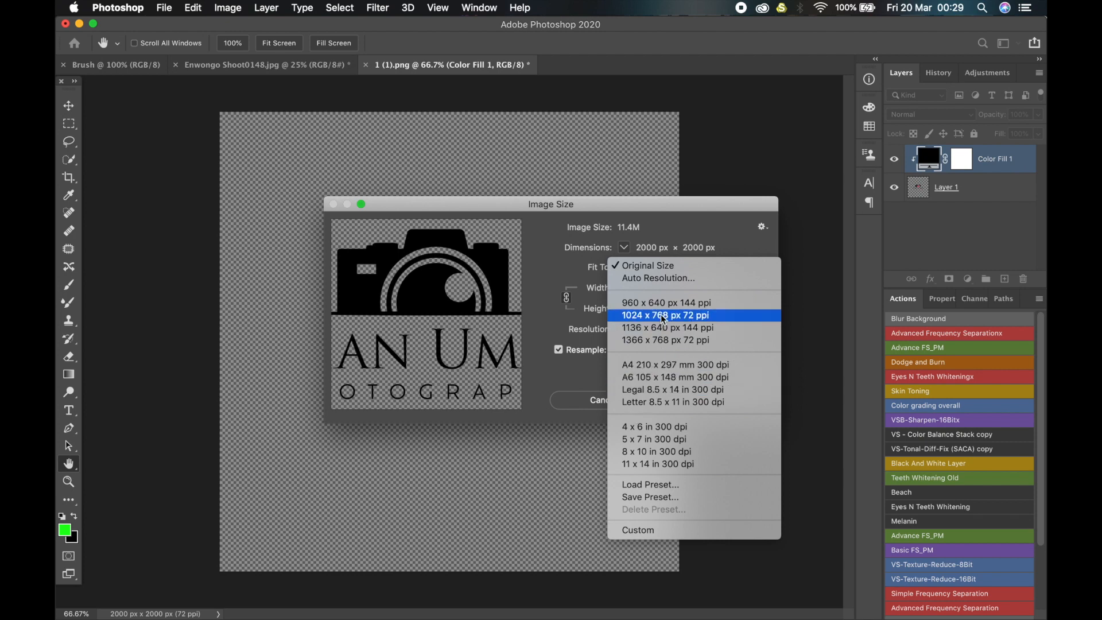
{"action": "left_click", "coordinate": [661, 340]}
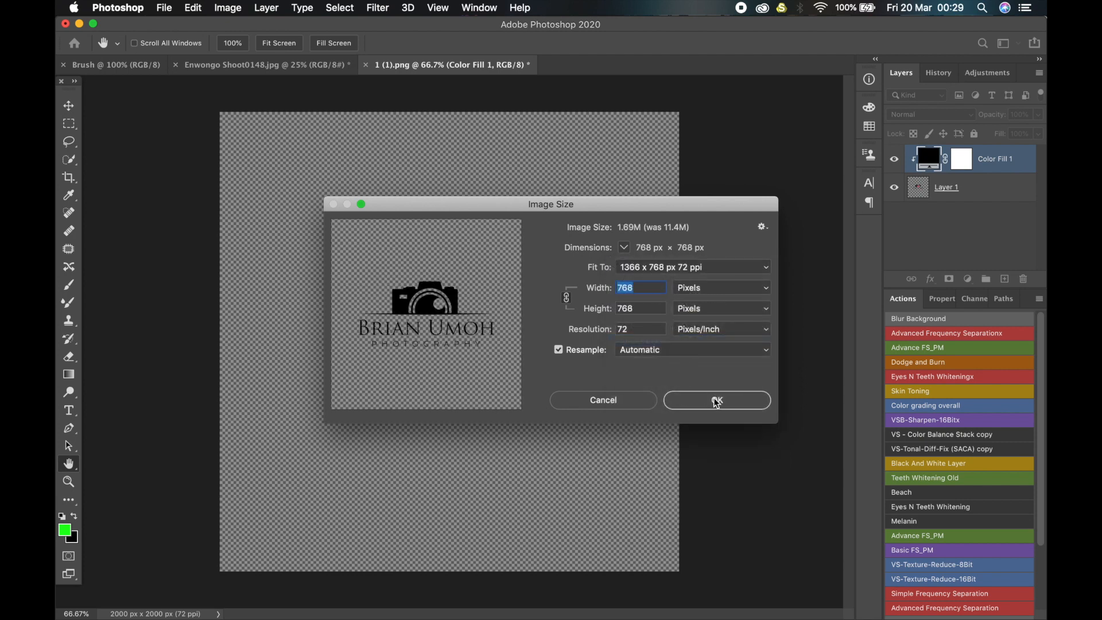
{"action": "left_click", "coordinate": [717, 402]}
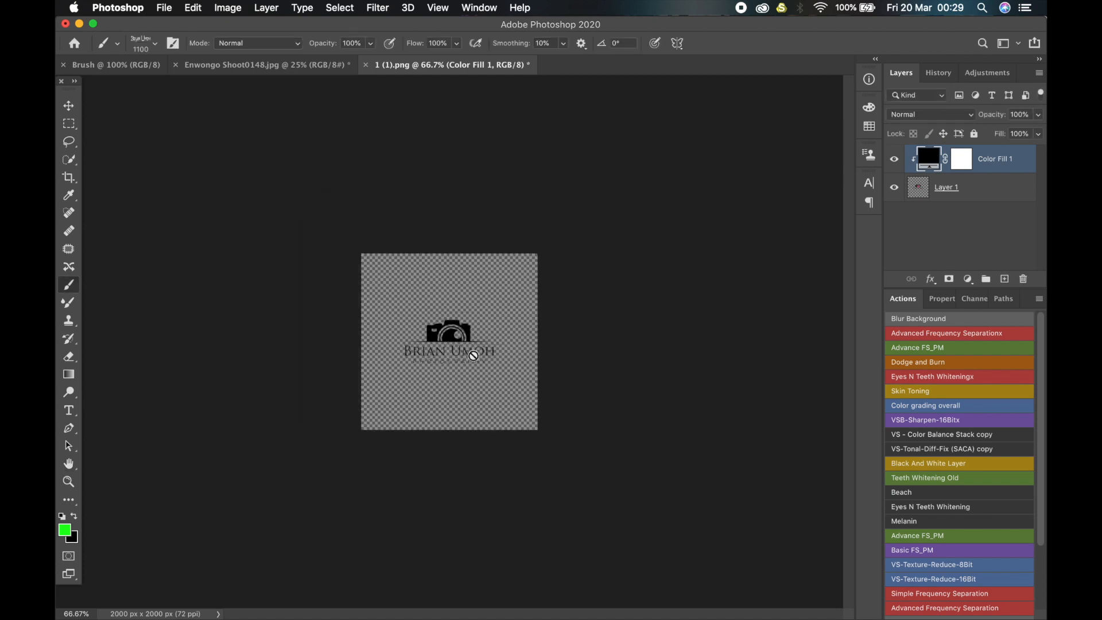
{"action": "key", "text": "super+0"}
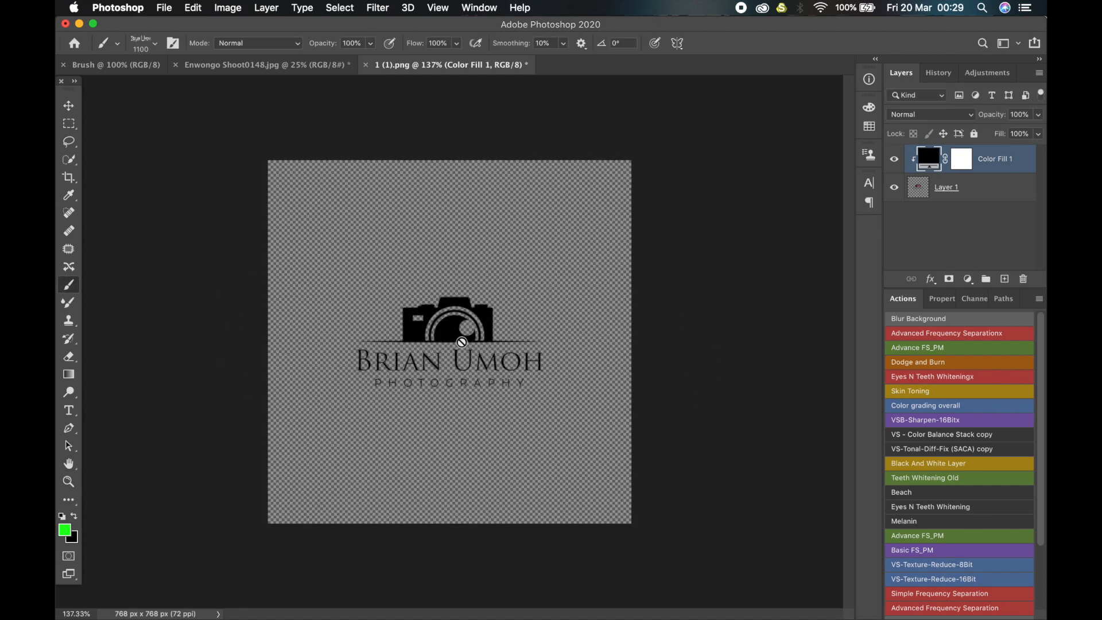
Define the black logo as a brush preset named "My Logo"
{"action": "left_click", "coordinate": [192, 7]}
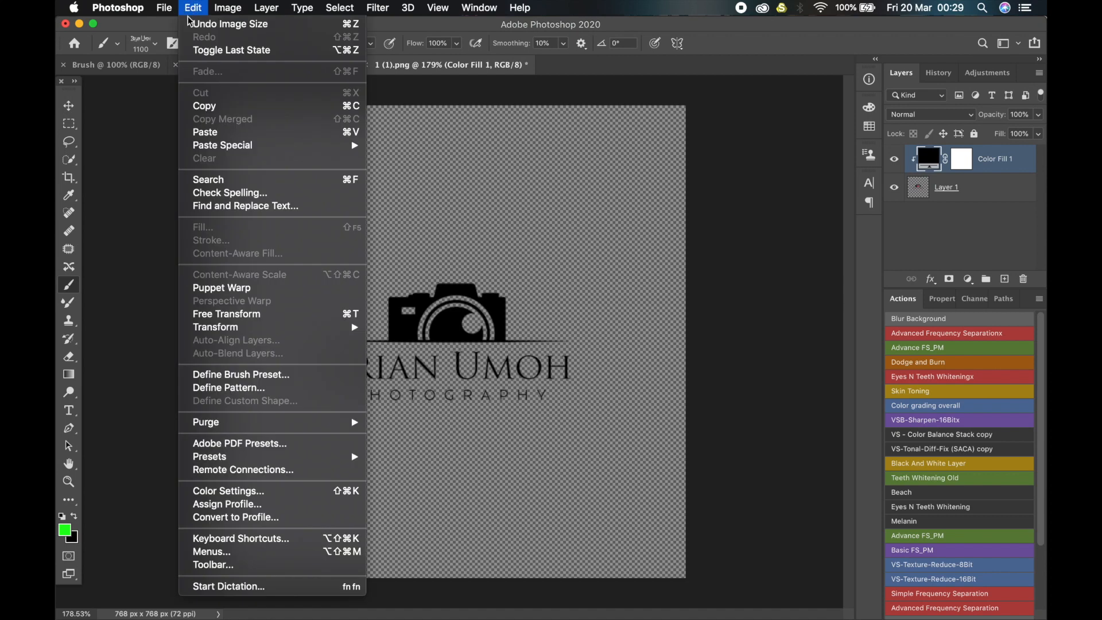
{"action": "left_click", "coordinate": [235, 374]}
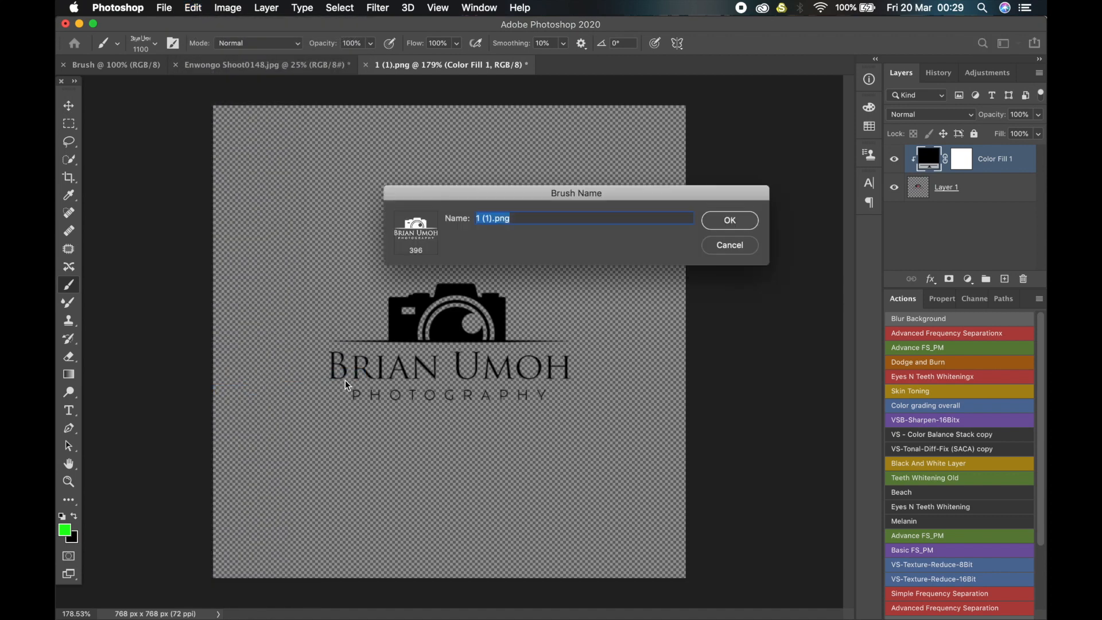
{"action": "type", "text": "My Logo"}
{"action": "key", "text": "Return"}
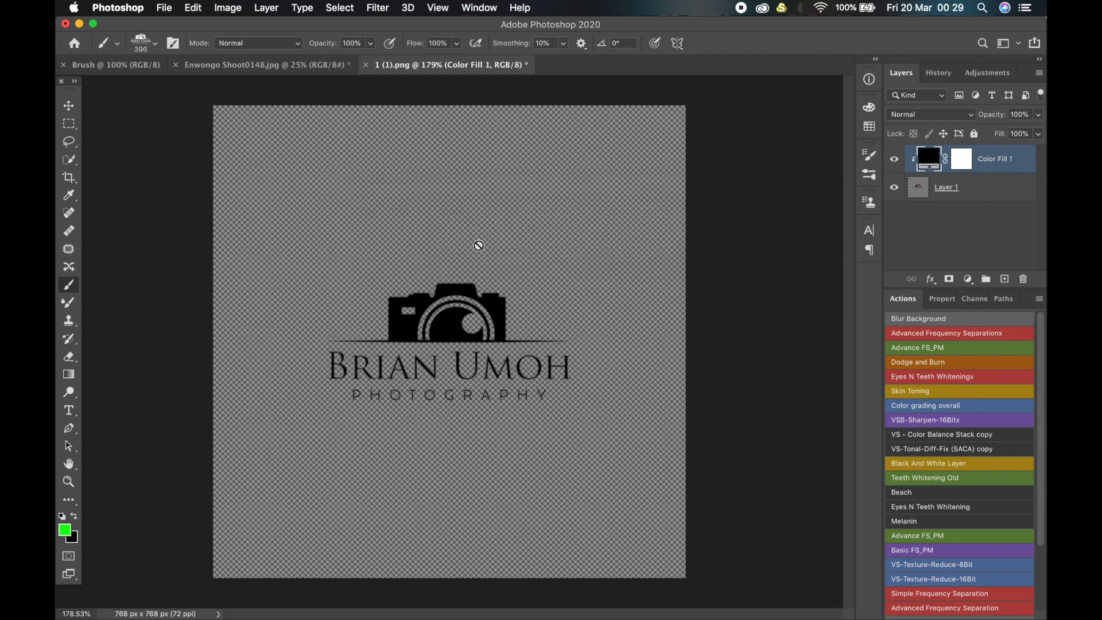
Open the brush preset picker over the canvas and locate the My Logo preset in its list
{"action": "right_click", "coordinate": [480, 249]}
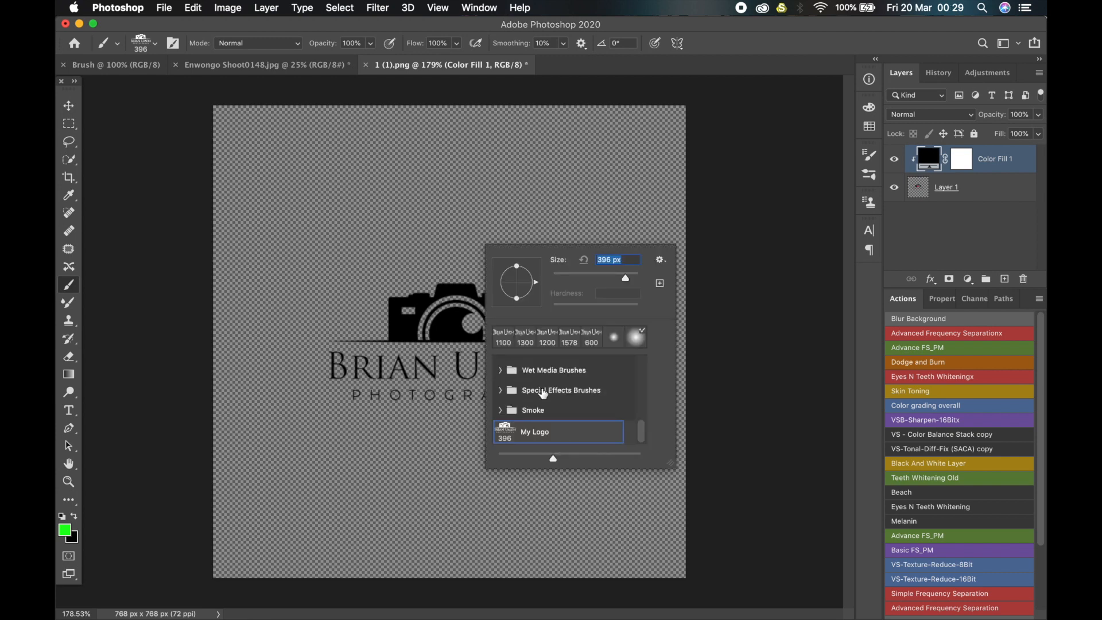
{"action": "scroll", "coordinate": [545, 390], "scroll_direction": "up", "scroll_amount": 1}
{"action": "scroll", "coordinate": [548, 385], "scroll_direction": "down", "scroll_amount": 1}
Turn off Brush Tip previews in the brush picker, browse the presets and turn the previews back on
{"action": "left_click", "coordinate": [661, 259]}
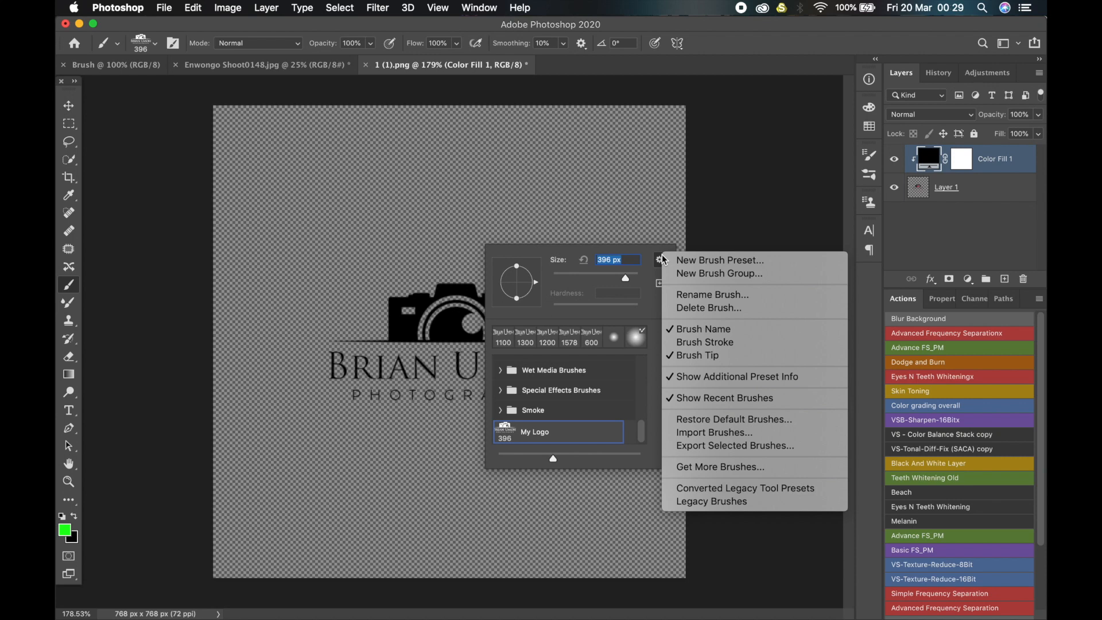
{"action": "left_click", "coordinate": [695, 359]}
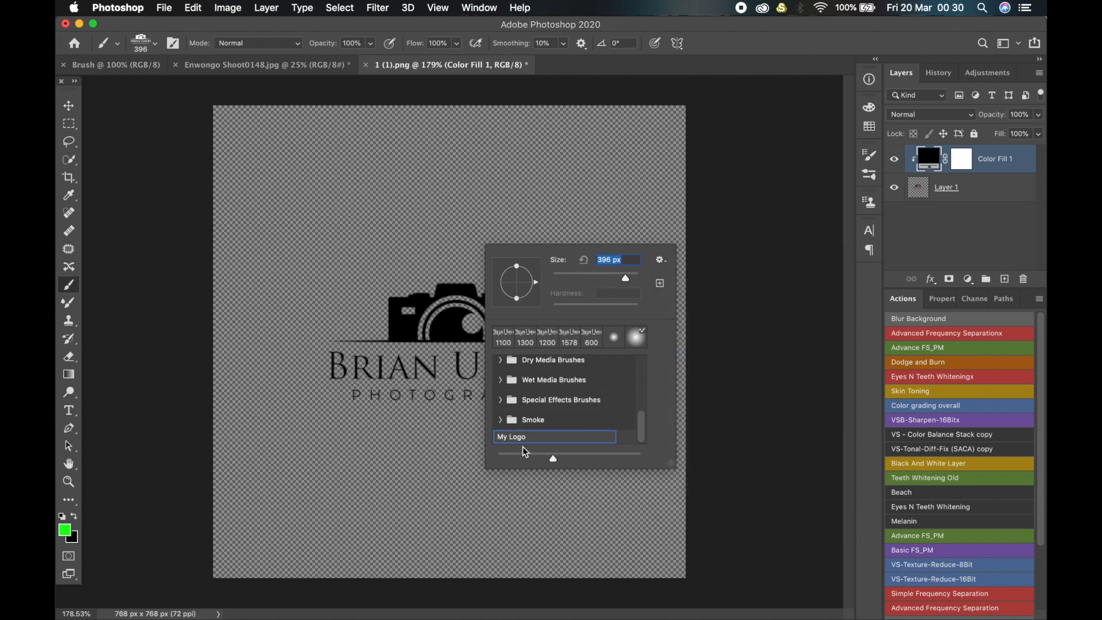
{"action": "scroll", "coordinate": [526, 439], "scroll_direction": "up", "scroll_amount": 10}
{"action": "scroll", "coordinate": [527, 384], "scroll_direction": "up", "scroll_amount": 2}
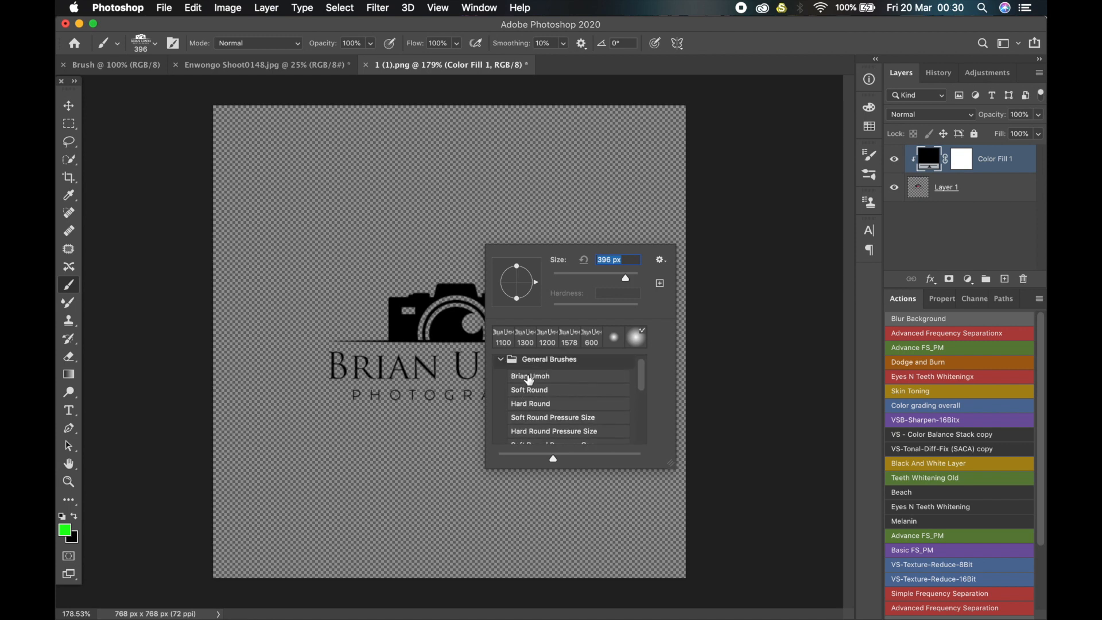
{"action": "scroll", "coordinate": [528, 380], "scroll_direction": "down", "scroll_amount": 2}
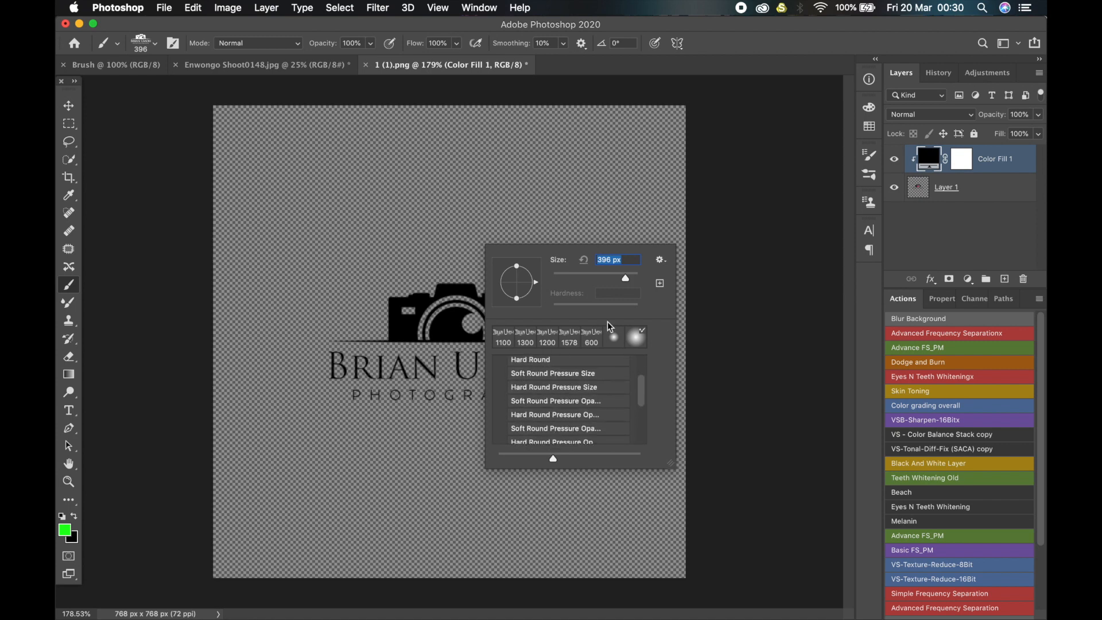
{"action": "left_click", "coordinate": [660, 260]}
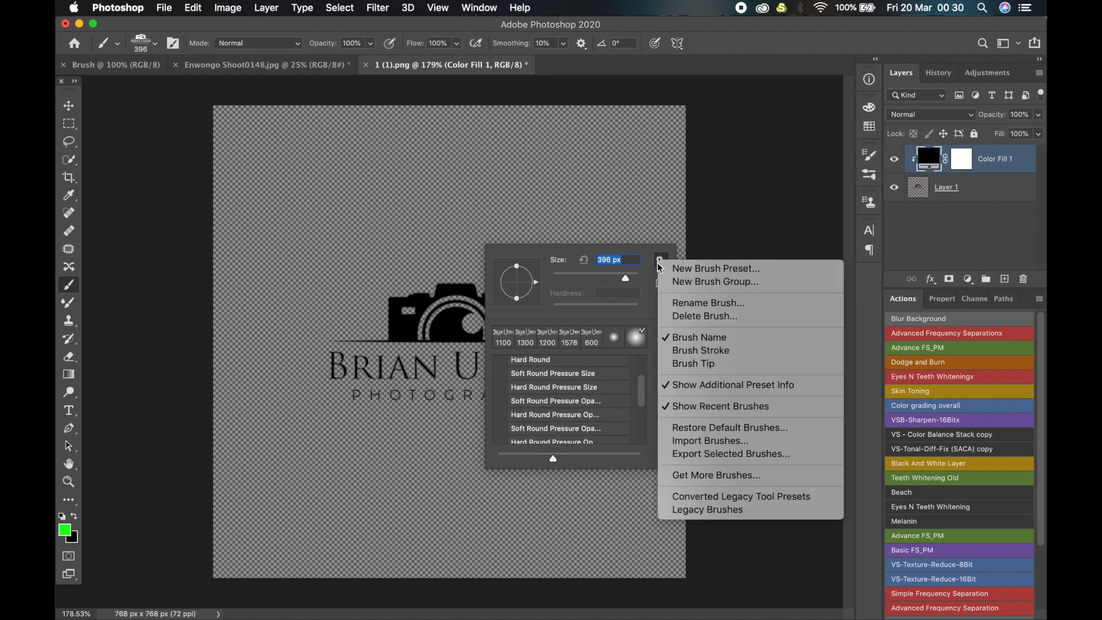
{"action": "left_click", "coordinate": [684, 365]}
Move the My Logo preset into the General Brushes group as its first brush and close the picker
{"action": "scroll", "coordinate": [569, 396], "scroll_direction": "down", "scroll_amount": 10}
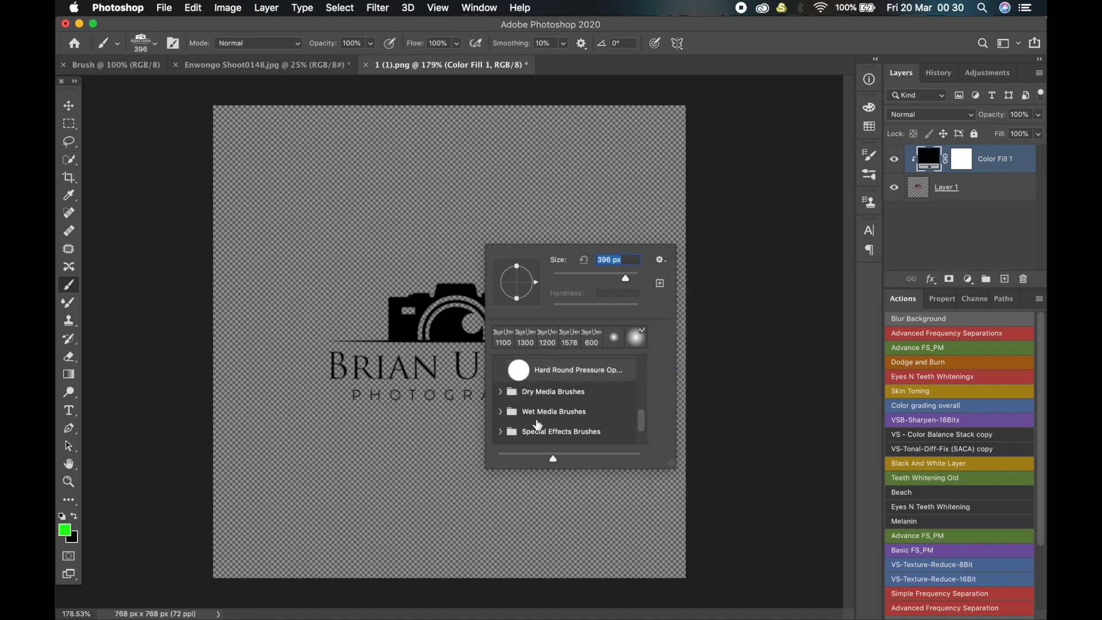
{"action": "scroll", "coordinate": [541, 428], "scroll_direction": "up", "scroll_amount": 10}
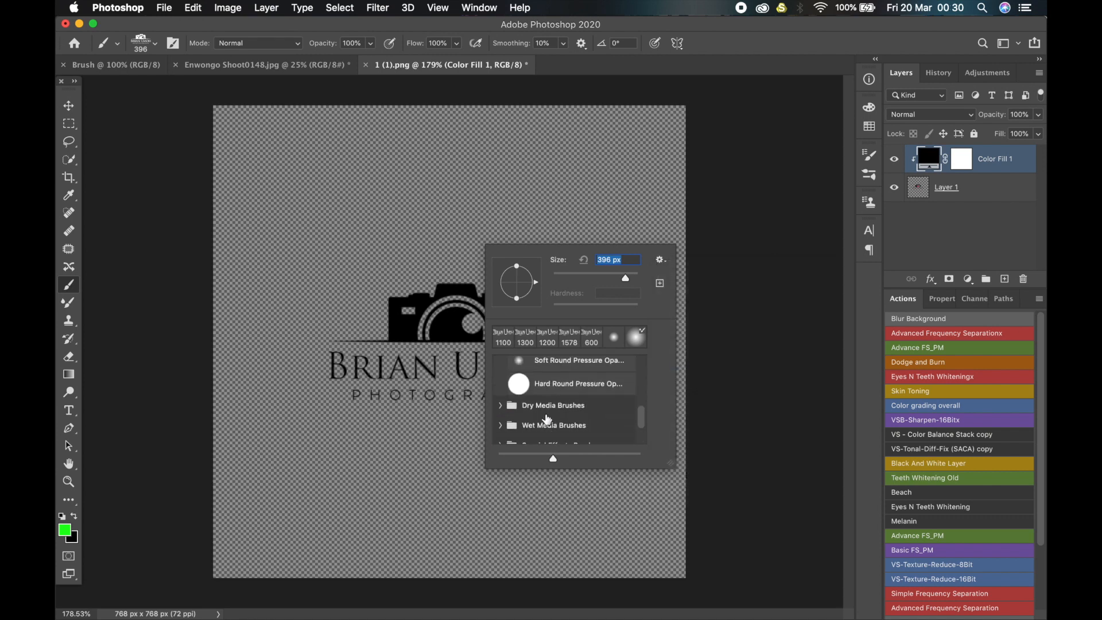
{"action": "scroll", "coordinate": [542, 385], "scroll_direction": "down", "scroll_amount": 10}
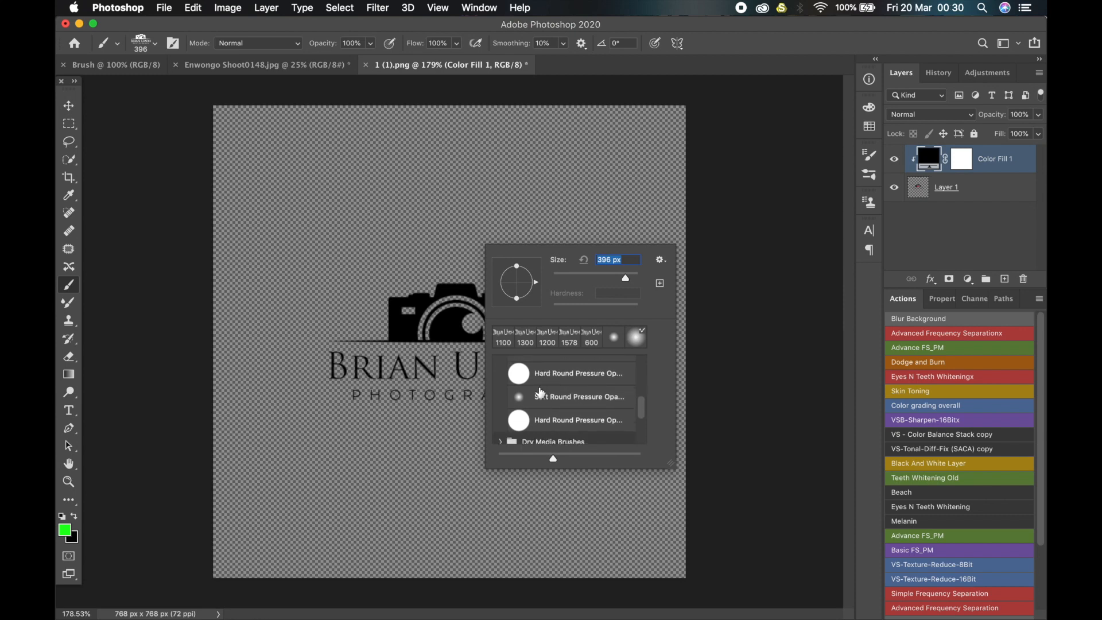
{"action": "mouse_move", "coordinate": [546, 419]}
{"action": "left_mouse_down"}
{"action": "mouse_move", "coordinate": [543, 430]}
{"action": "mouse_move", "coordinate": [561, 338]}
{"action": "mouse_move", "coordinate": [548, 383]}
{"action": "mouse_move", "coordinate": [574, 381]}
{"action": "mouse_move", "coordinate": [572, 370]}
{"action": "mouse_move", "coordinate": [567, 397]}
{"action": "left_mouse_up"}
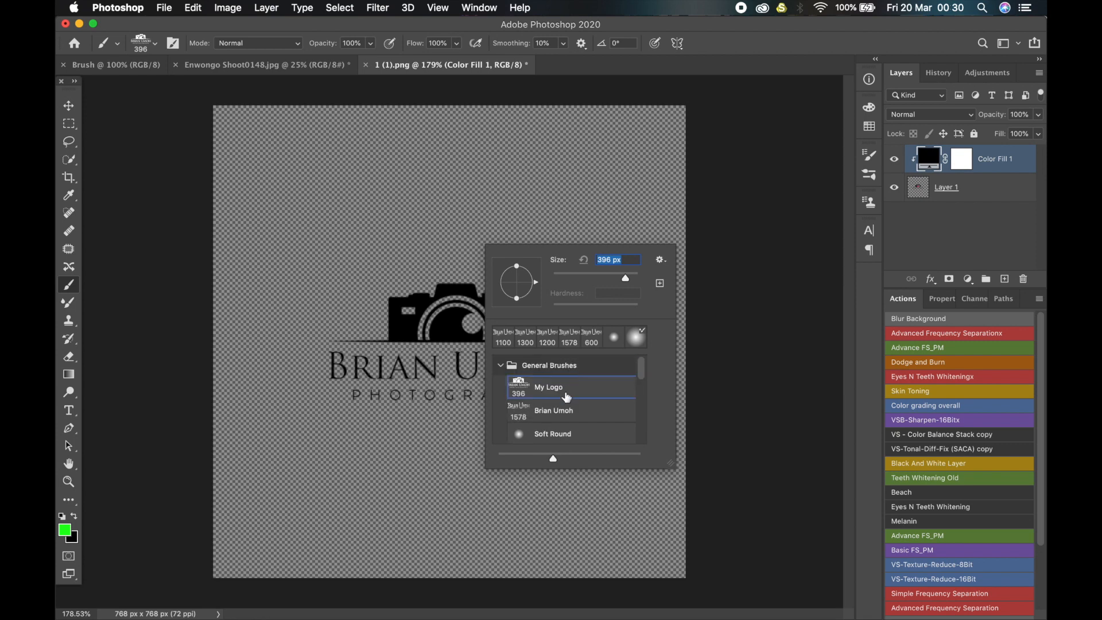
{"action": "left_click", "coordinate": [753, 30]}
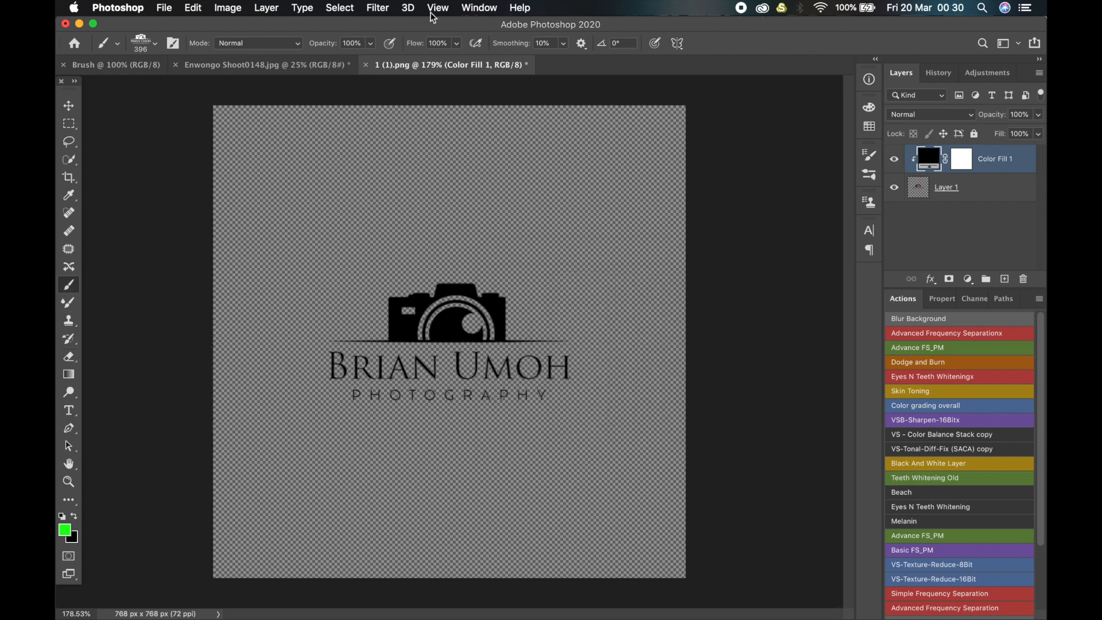
Show the Brushes panel, expand General Brushes to check the My Logo preset, and collapse the panel
{"action": "left_click", "coordinate": [471, 7]}
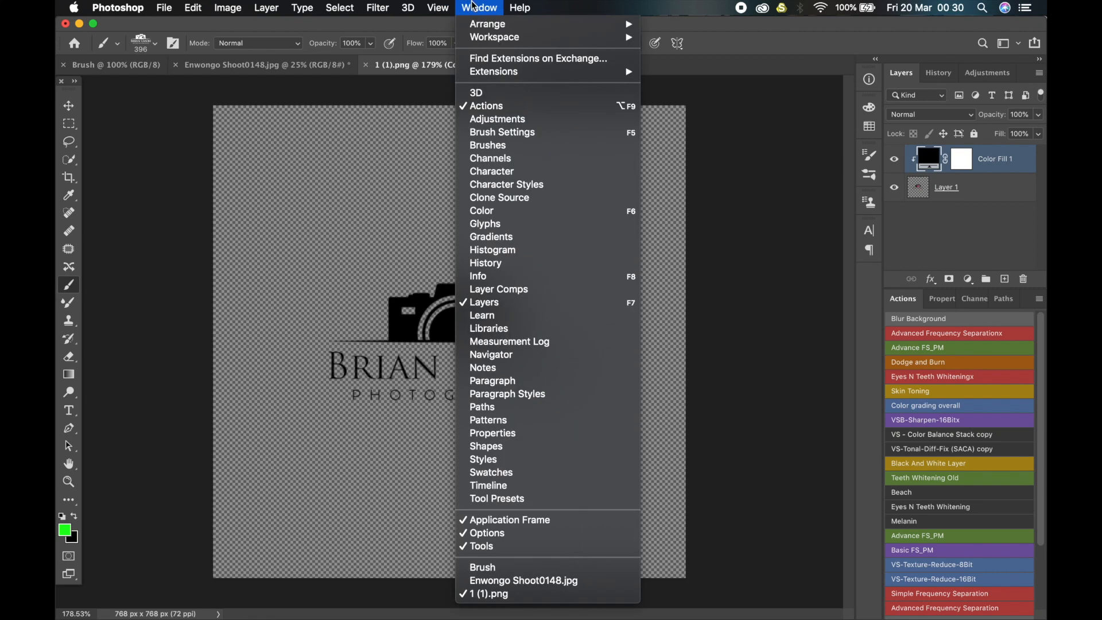
{"action": "left_click", "coordinate": [504, 144]}
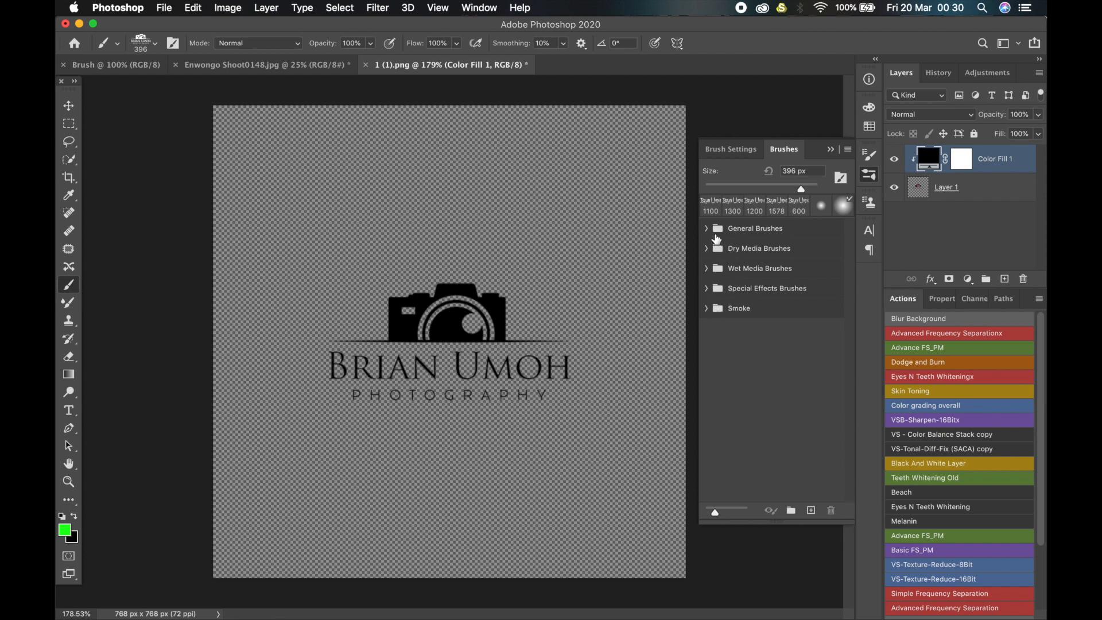
{"action": "left_click", "coordinate": [712, 230]}
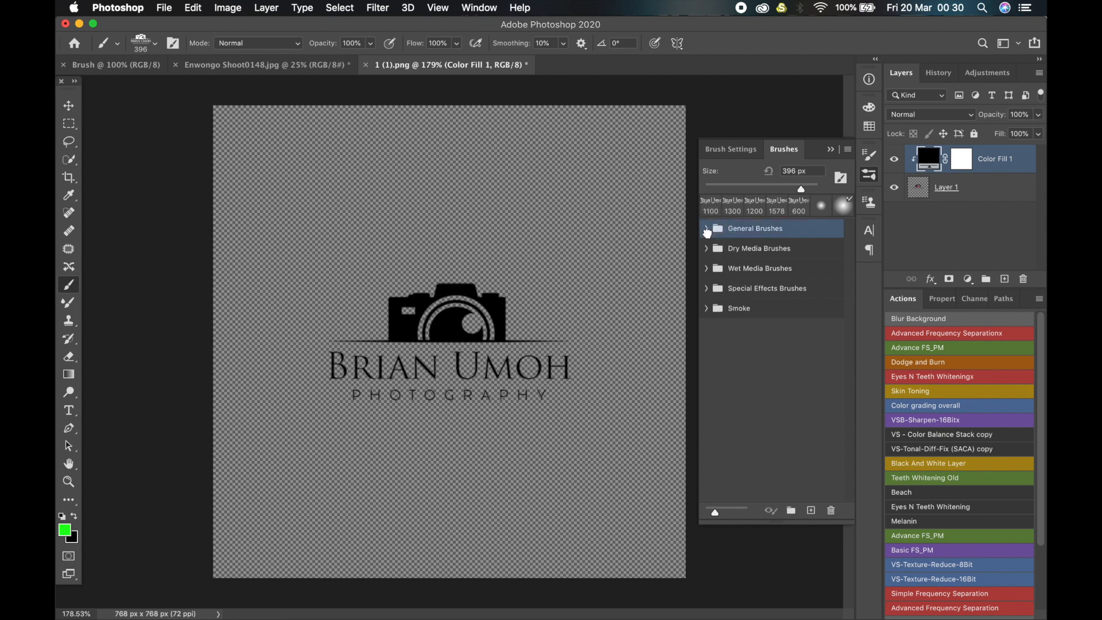
{"action": "left_click", "coordinate": [707, 229]}
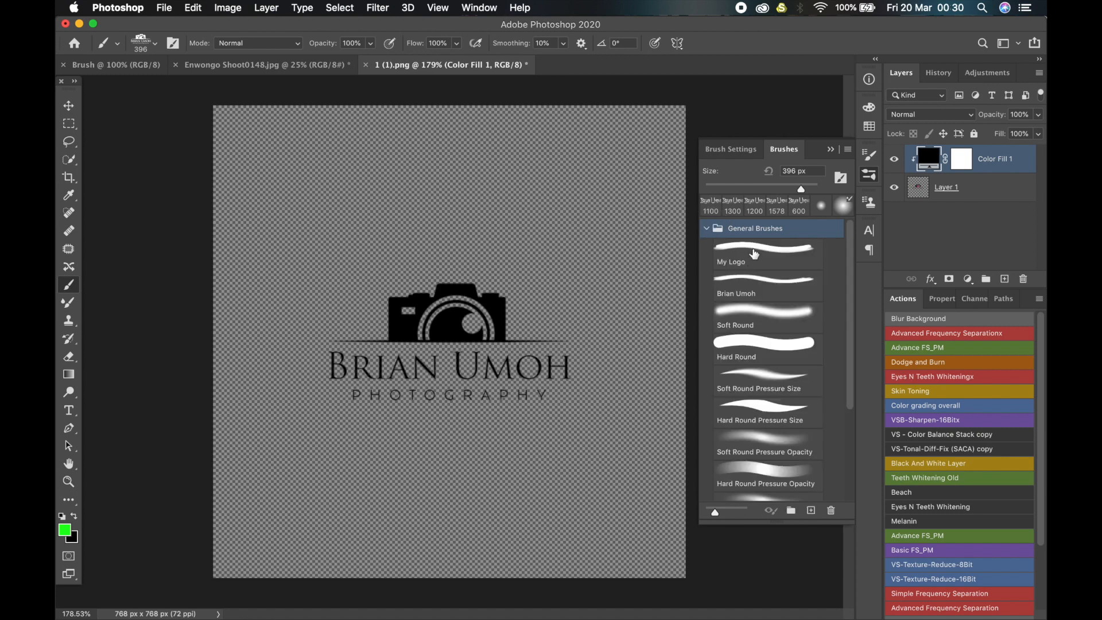
{"action": "left_click", "coordinate": [829, 150]}
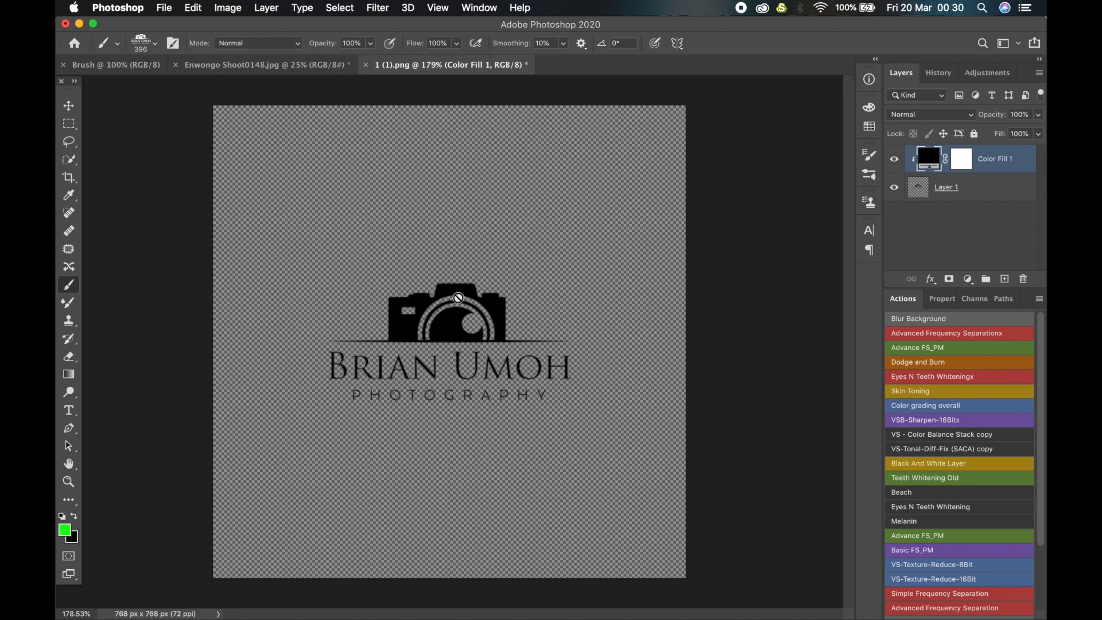
Switch to the blueberry photo document and choose the Soft Round brush preset
{"action": "left_click", "coordinate": [280, 68]}
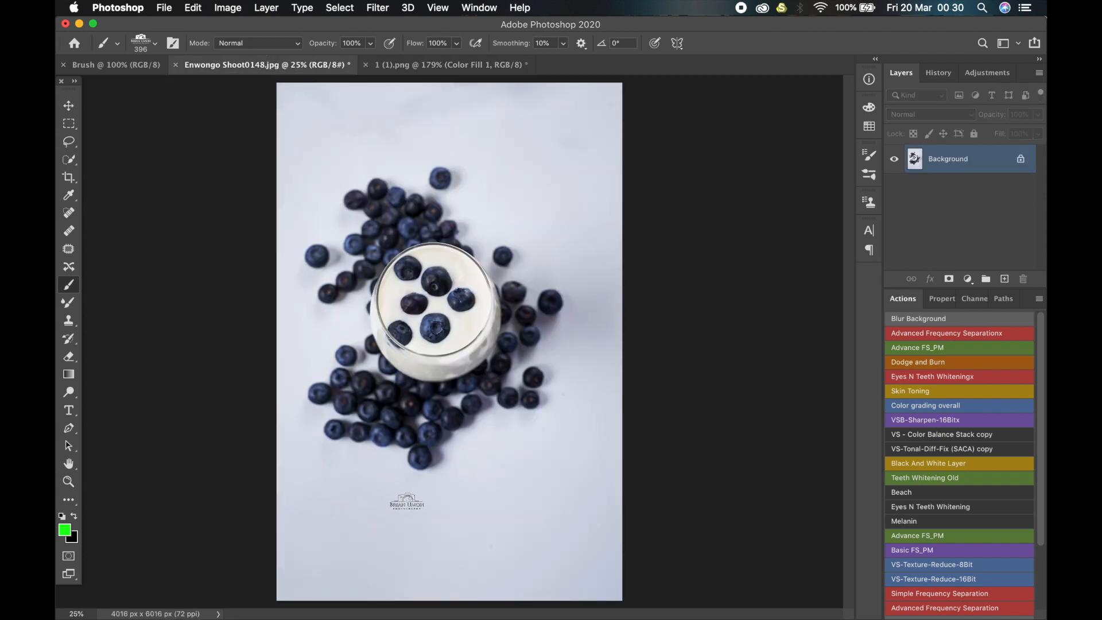
{"action": "right_click", "coordinate": [407, 501]}
{"action": "scroll", "coordinate": [467, 562], "scroll_direction": "down", "scroll_amount": 1}
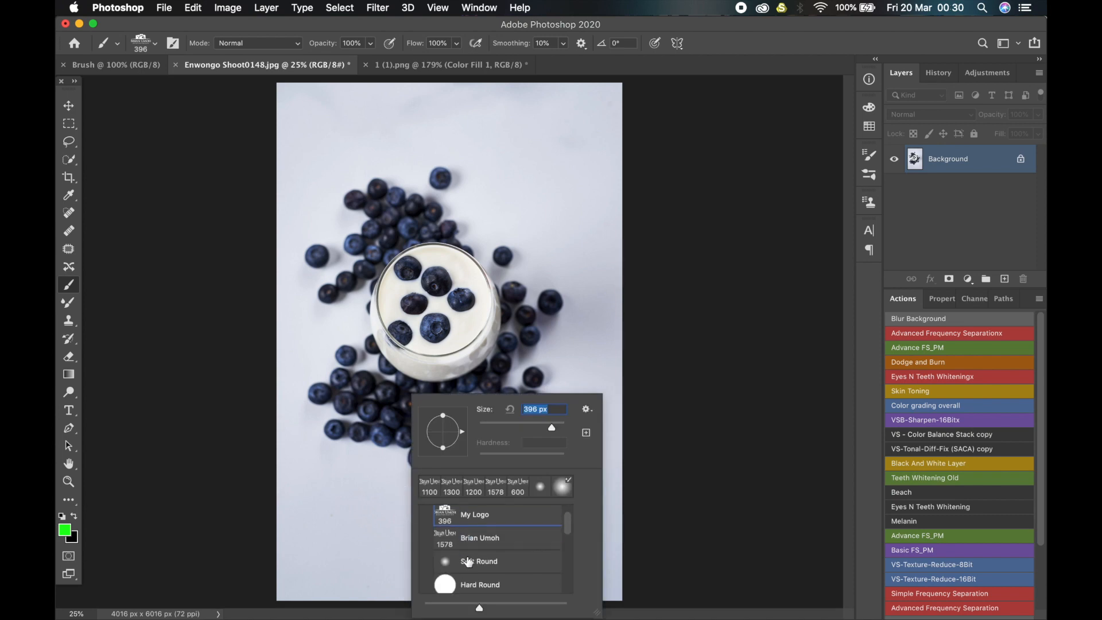
{"action": "left_click", "coordinate": [467, 562]}
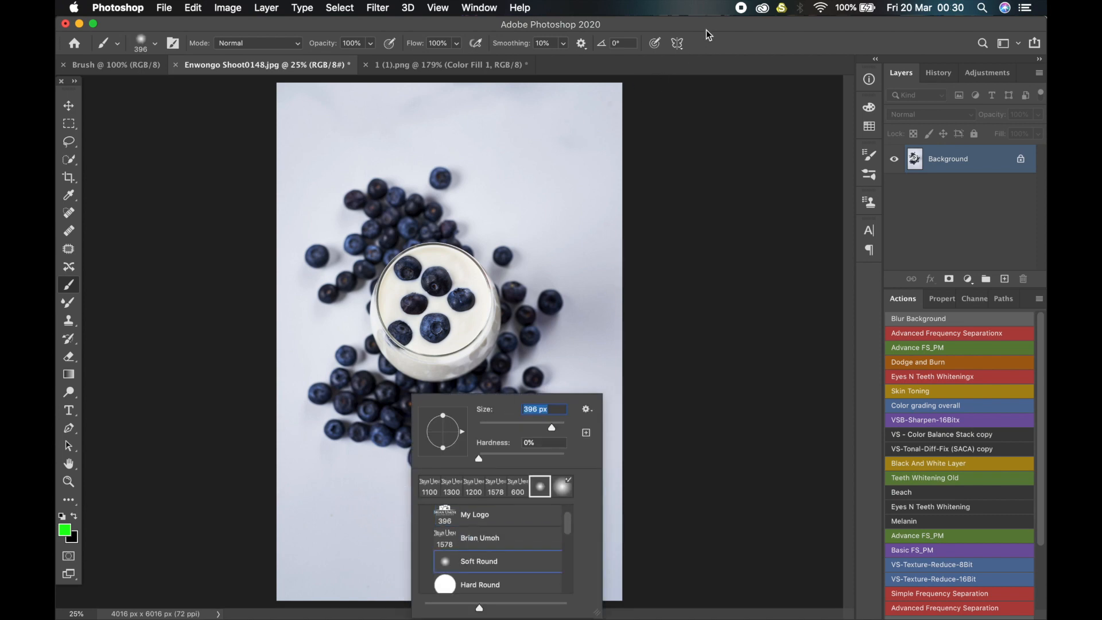
{"action": "key", "text": "Return"}
Select the Brush tool and choose the My Logo preset from General Brushes for the photo
{"action": "right_click", "coordinate": [517, 459]}
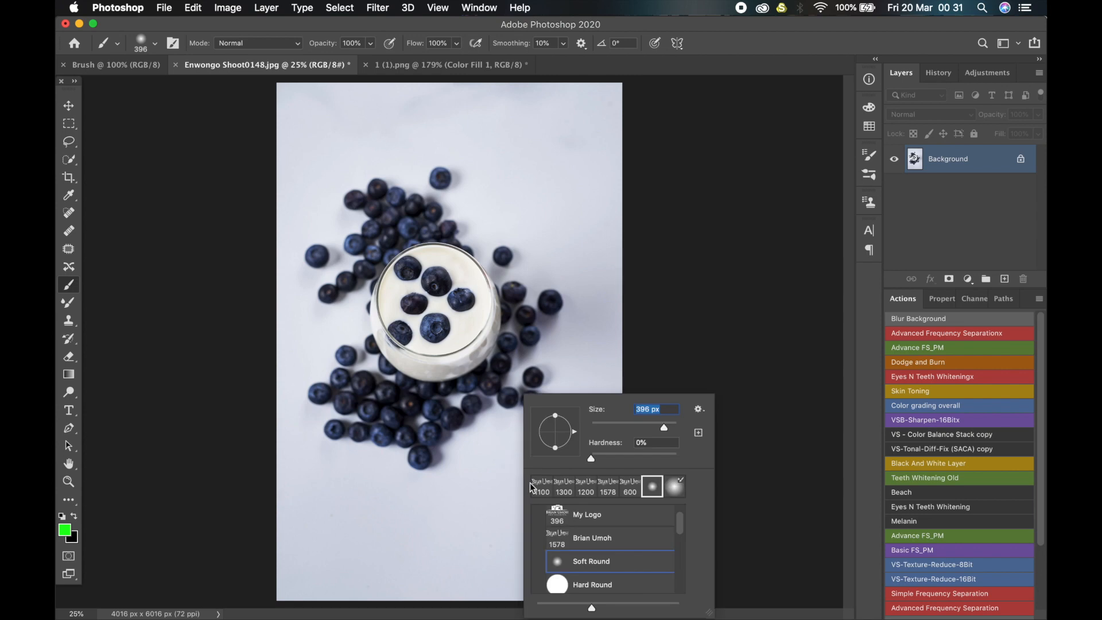
{"action": "left_click", "coordinate": [68, 287]}
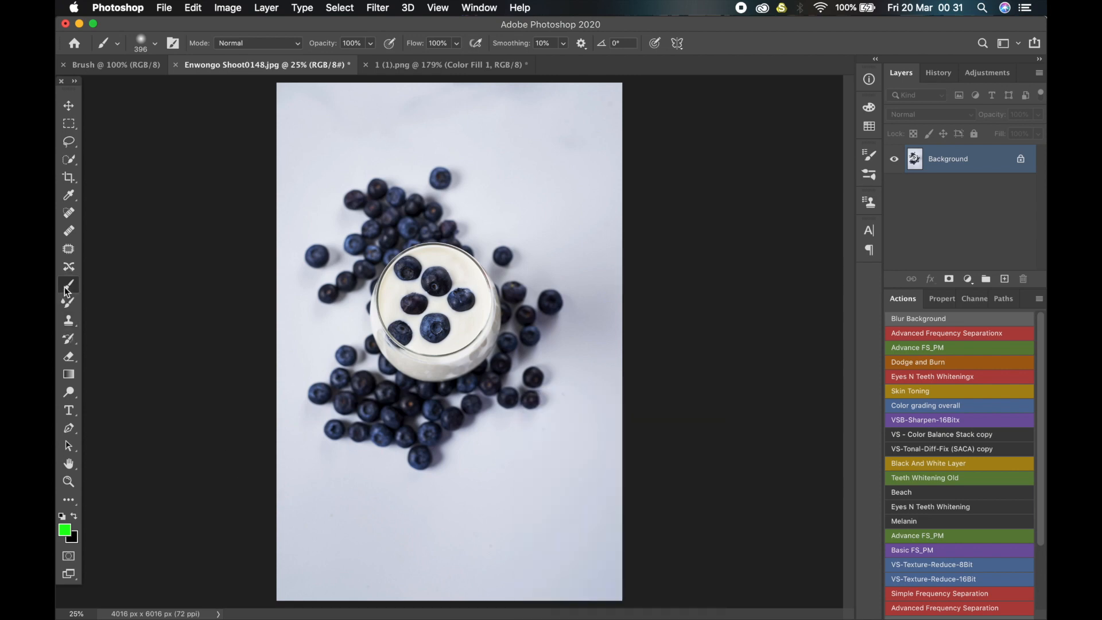
{"action": "right_click", "coordinate": [507, 487]}
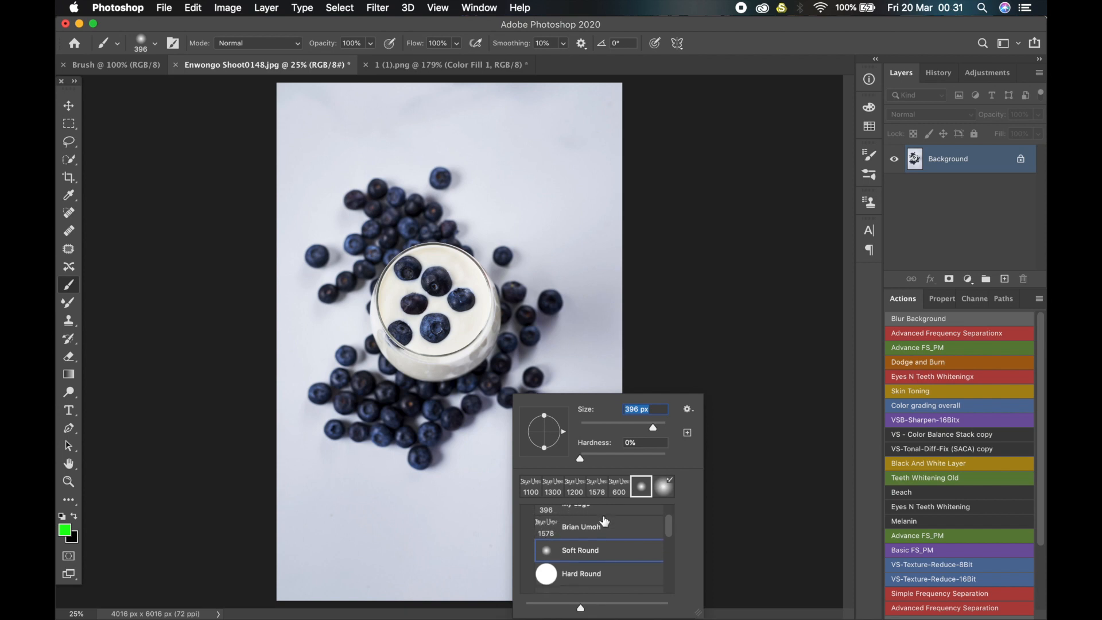
{"action": "scroll", "coordinate": [577, 529], "scroll_direction": "up", "scroll_amount": 1}
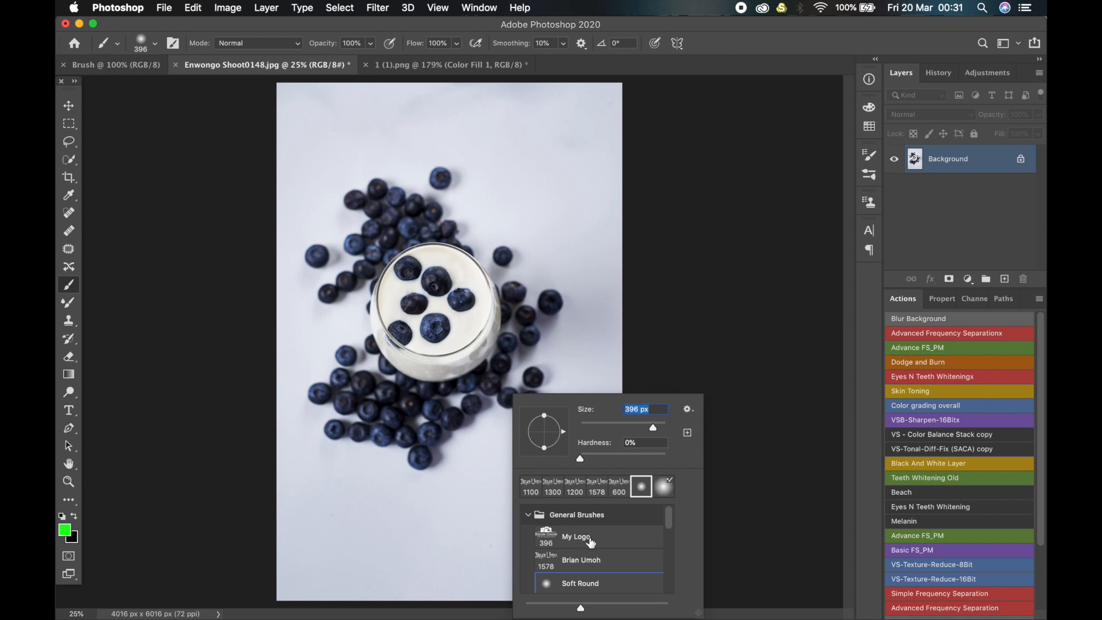
{"action": "left_click", "coordinate": [597, 543]}
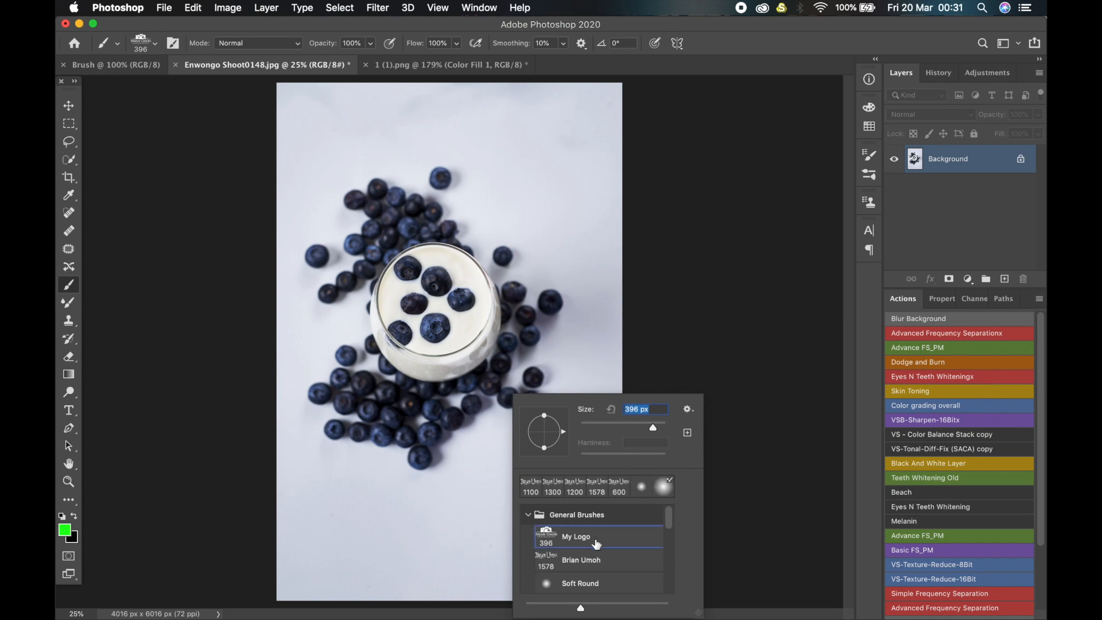
{"action": "key", "text": "Return"}
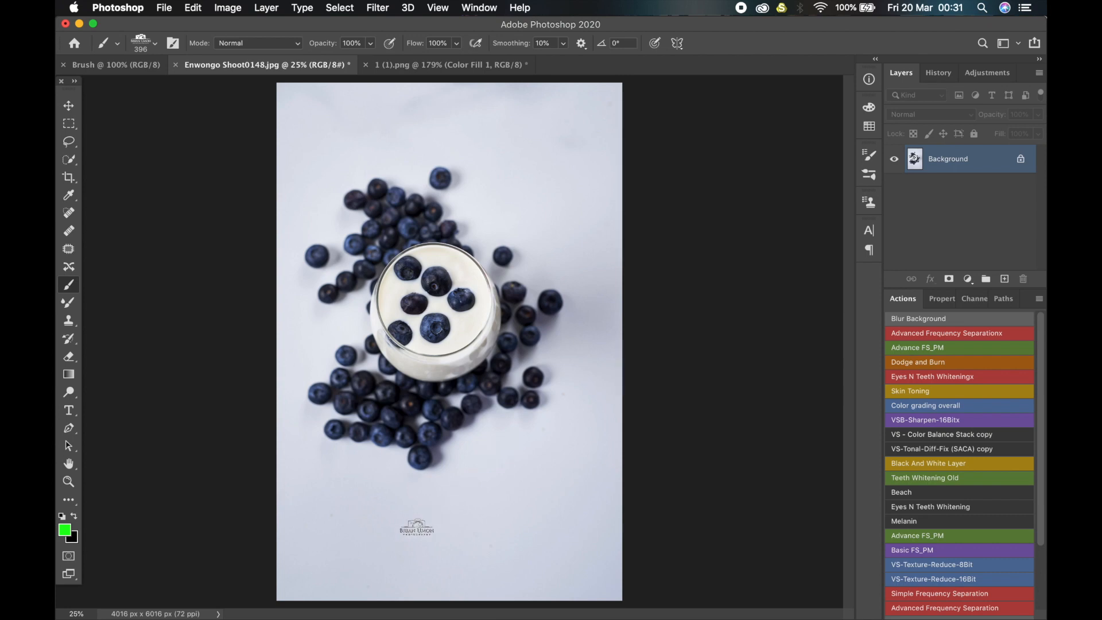
Stamp the logo three times in green on the empty area below the blueberries
{"action": "left_click", "coordinate": [416, 525]}
{"action": "left_click", "coordinate": [478, 505]}
{"action": "left_click", "coordinate": [513, 481]}
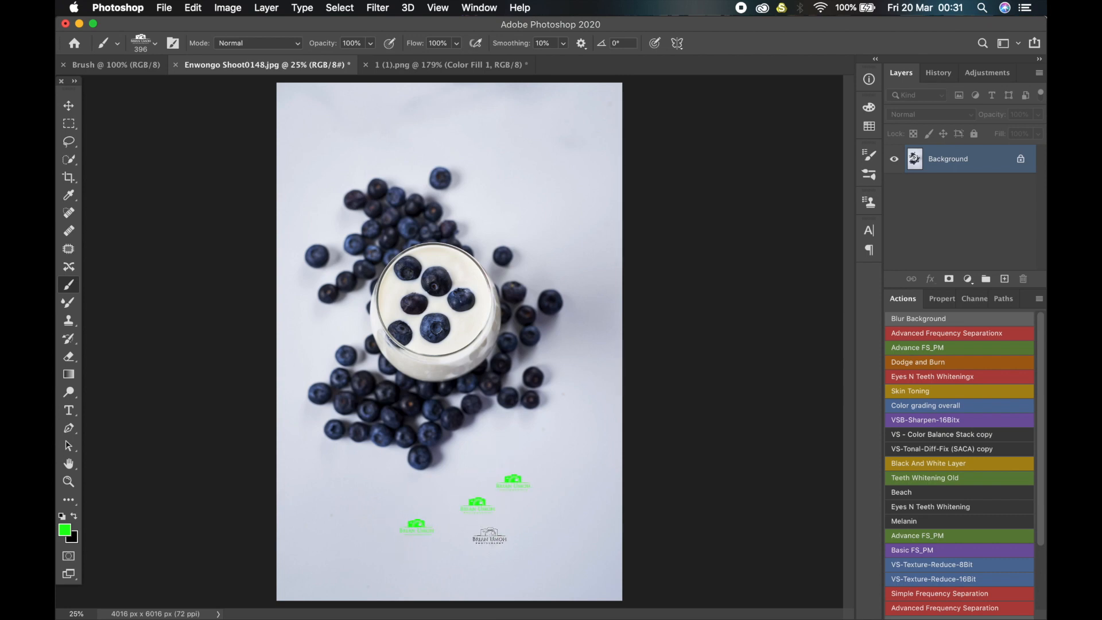
Enlarge the logo brush to 1400 px and stamp it in black once above and three times below the glass of blueberries
{"action": "key", "text": "bracketright"}
{"action": "key", "text": "bracketright"}
{"action": "key", "text": "bracketright"}
{"action": "key", "text": "bracketright"}
{"action": "key", "text": "bracketright"}
{"action": "key", "text": "bracketright"}
{"action": "key", "text": "bracketright"}
{"action": "key", "text": "bracketright"}
{"action": "key", "text": "bracketright"}
{"action": "key", "text": "bracketright"}
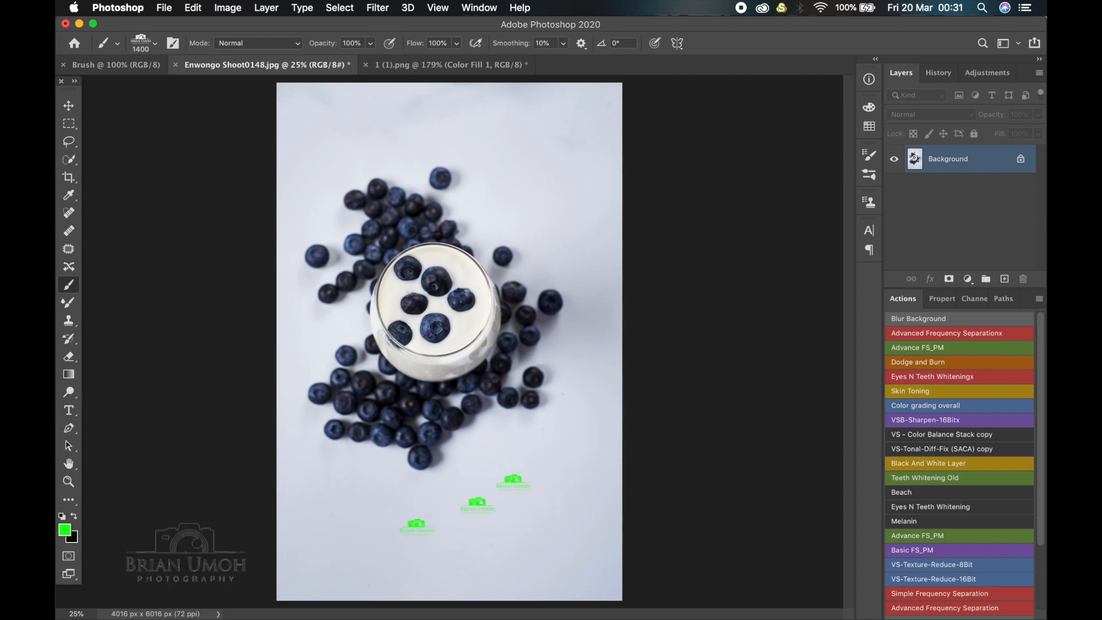
{"action": "key", "text": "d"}
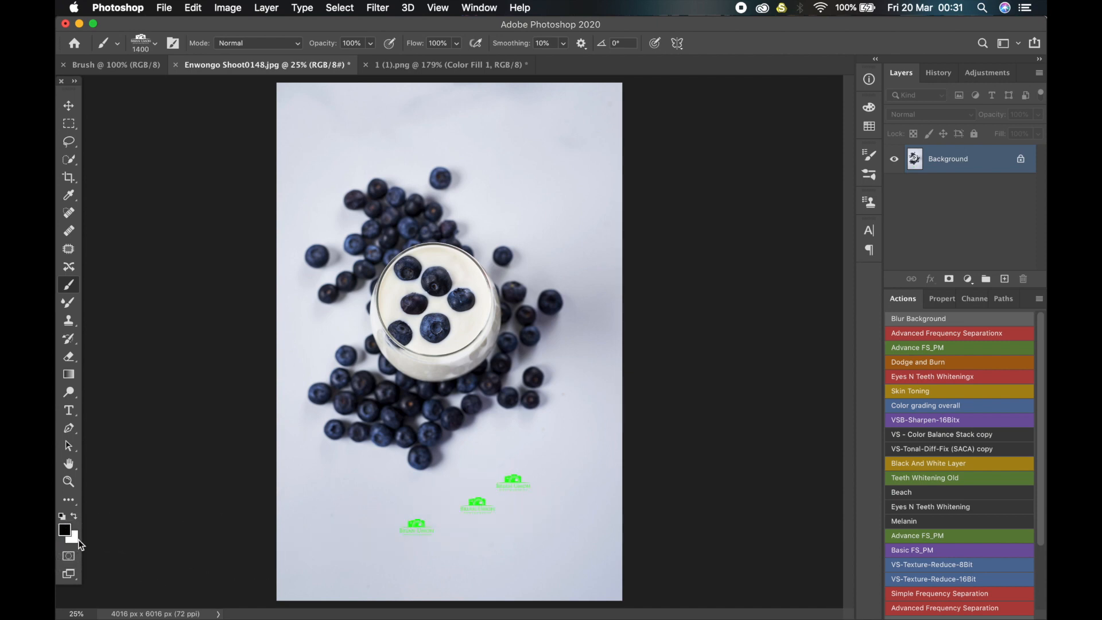
{"action": "left_click", "coordinate": [464, 161]}
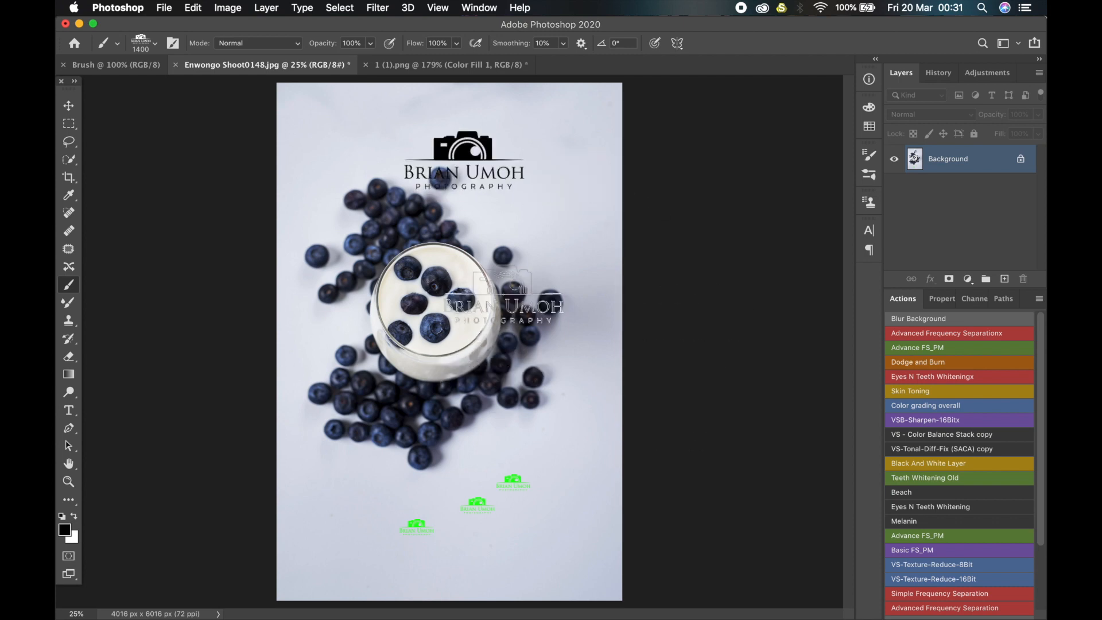
{"action": "left_click", "coordinate": [527, 525]}
{"action": "left_click", "coordinate": [377, 531]}
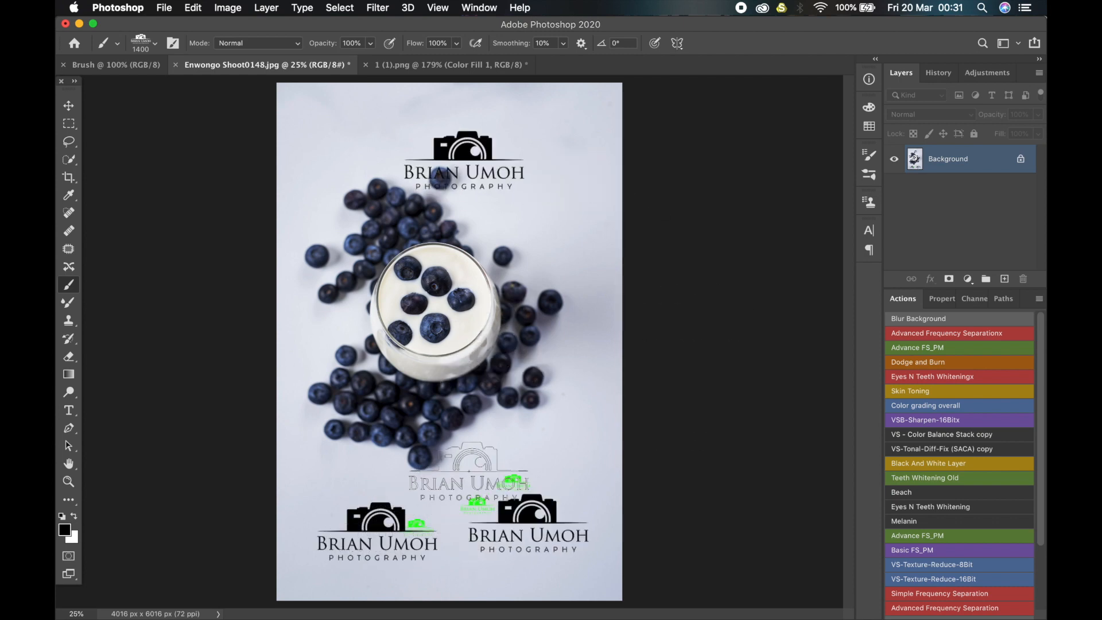
{"action": "left_click", "coordinate": [469, 472]}
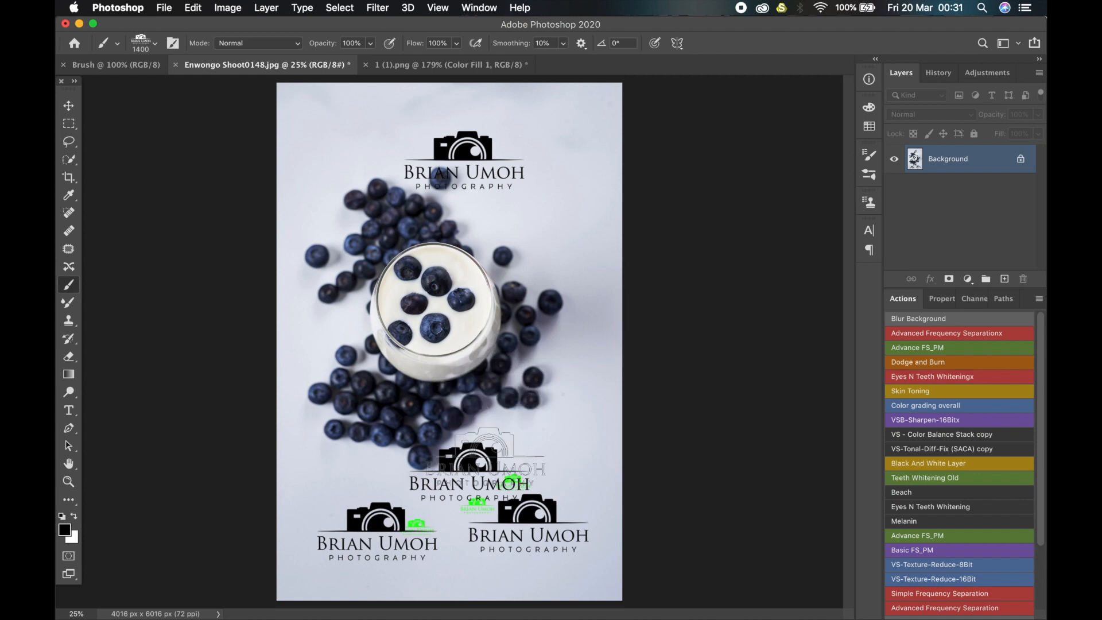
Add a black Solid Color fill layer to the blank Brush document and make white the foreground color
{"action": "left_click", "coordinate": [139, 70]}
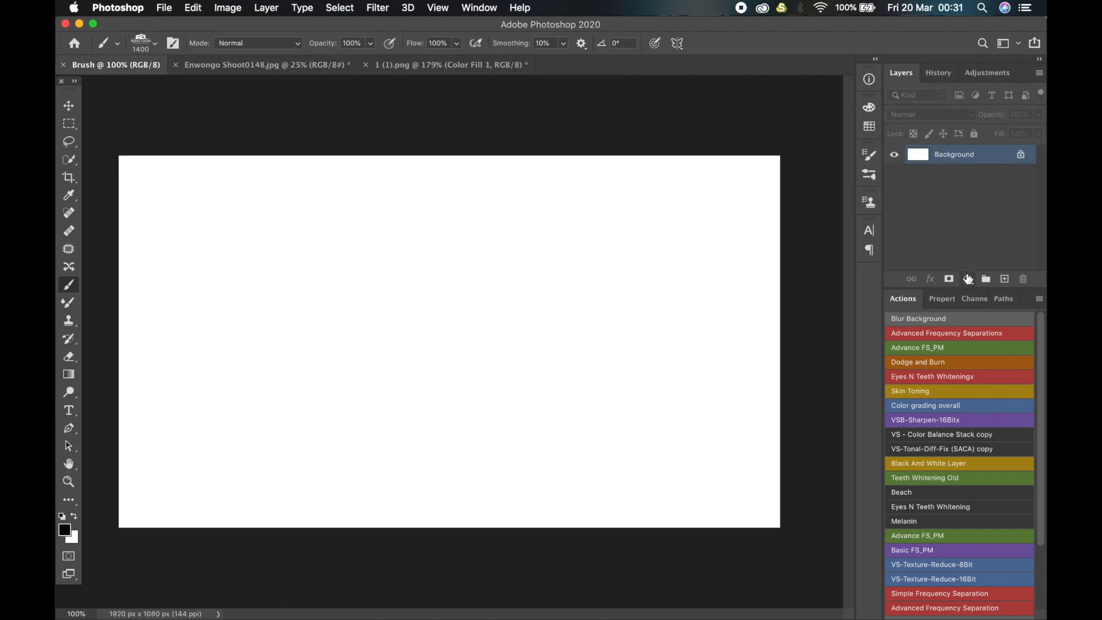
{"action": "left_click", "coordinate": [968, 278]}
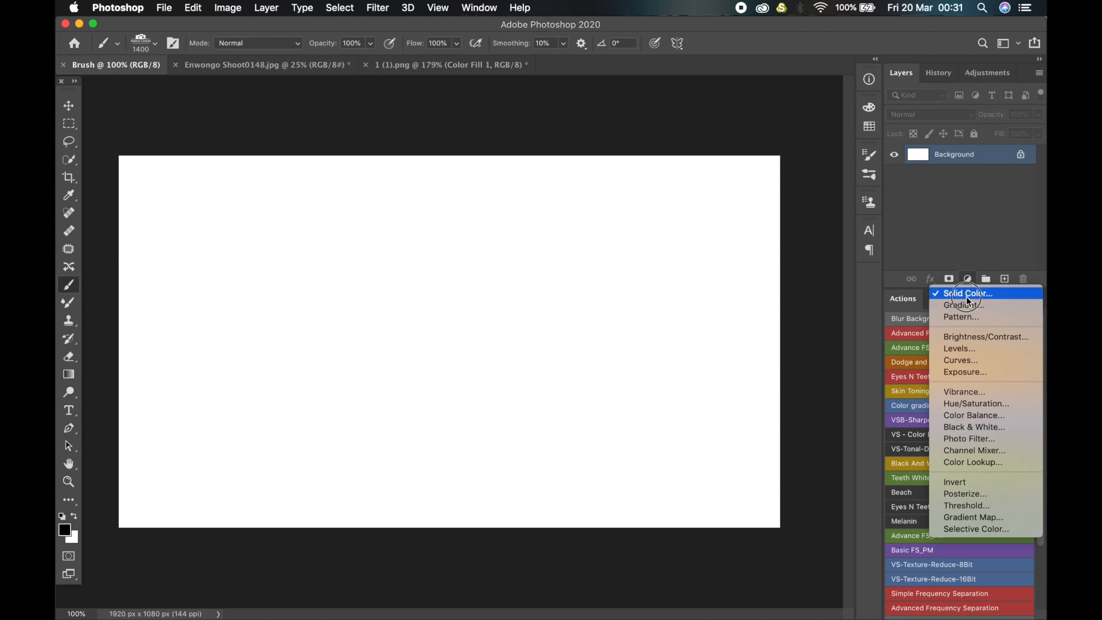
{"action": "left_click", "coordinate": [966, 296]}
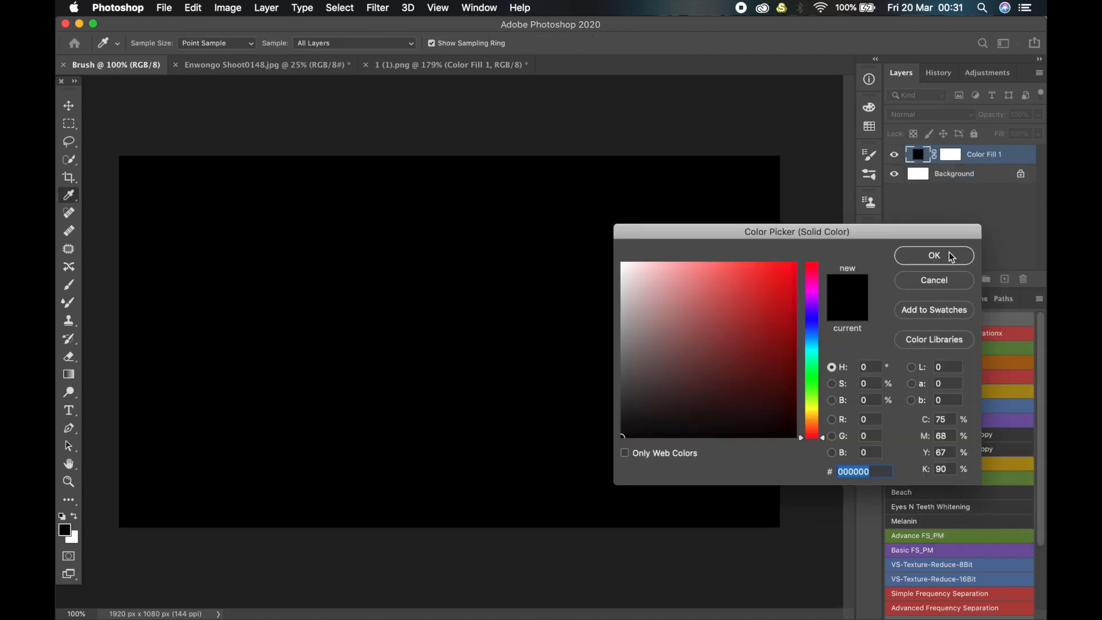
{"action": "left_click", "coordinate": [950, 256]}
{"action": "key", "text": "b"}
{"action": "key", "text": "x"}
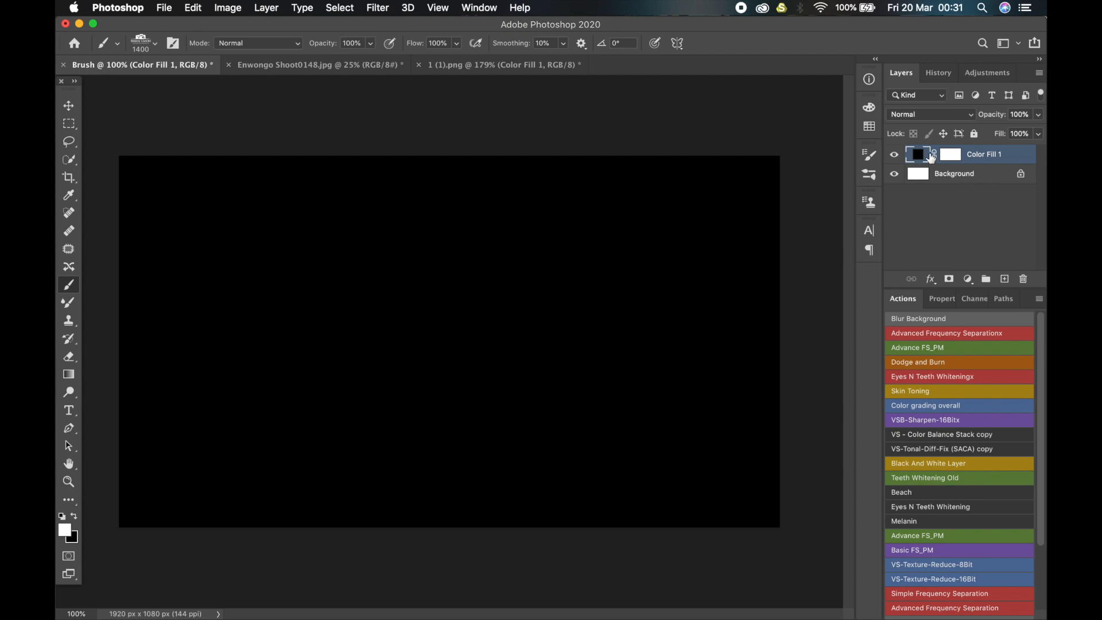
Change the Solid Color fill layer's color to bright red
{"action": "double_click", "coordinate": [931, 156]}
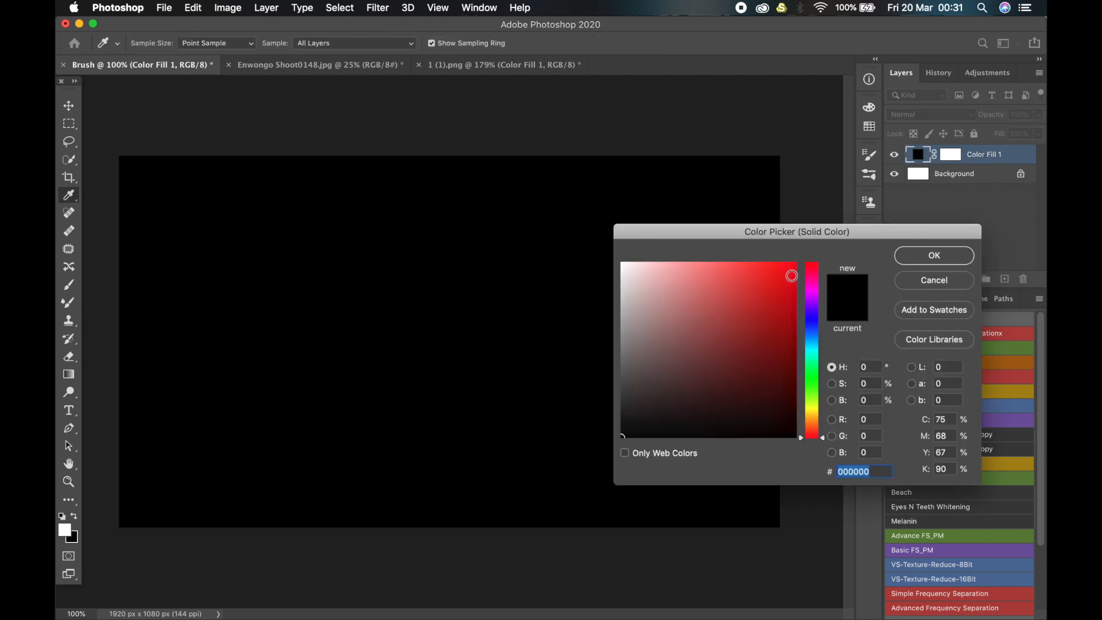
{"action": "left_click_drag", "start_coordinate": [791, 276], "coordinate": [795, 265]}
{"action": "left_click", "coordinate": [921, 259]}
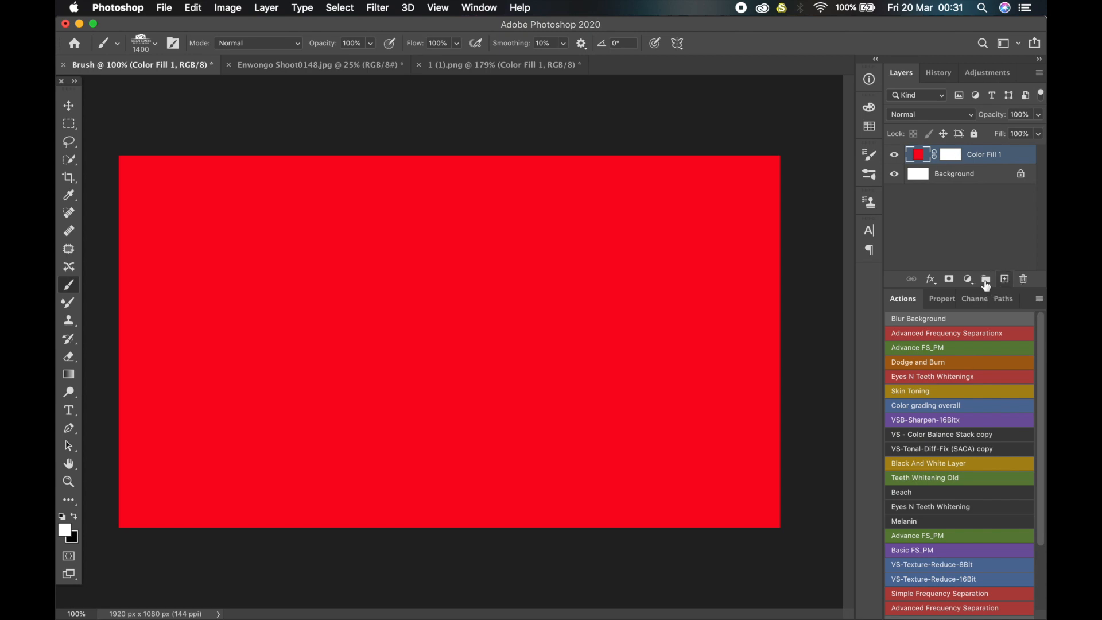
Add a new layer above the red fill and stamp the white logo near the canvas center with the brush at 500 px
{"action": "left_click", "coordinate": [1005, 278]}
{"action": "key", "text": "bracketleft"}
{"action": "key", "text": "bracketleft"}
{"action": "key", "text": "bracketleft"}
{"action": "key", "text": "bracketleft"}
{"action": "key", "text": "bracketleft"}
{"action": "key", "text": "bracketleft"}
{"action": "key", "text": "bracketleft"}
{"action": "key", "text": "bracketleft"}
{"action": "key", "text": "bracketleft"}
{"action": "key", "text": "bracketleft"}
{"action": "key", "text": "bracketleft"}
{"action": "key", "text": "bracketleft"}
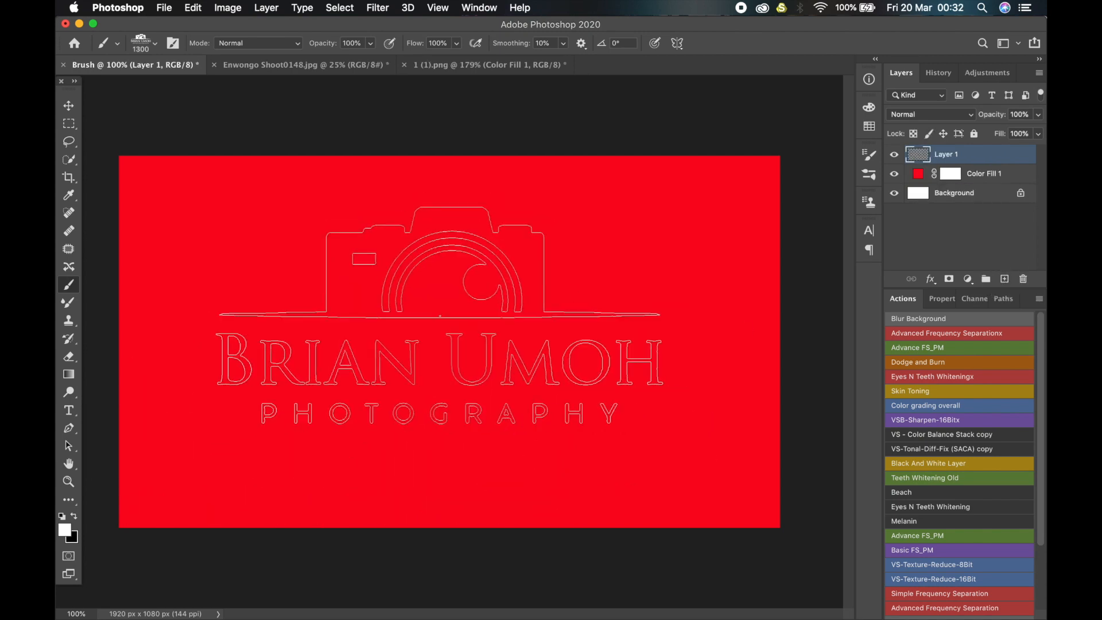
{"action": "key", "text": "bracketright"}
{"action": "key", "text": "bracketright"}
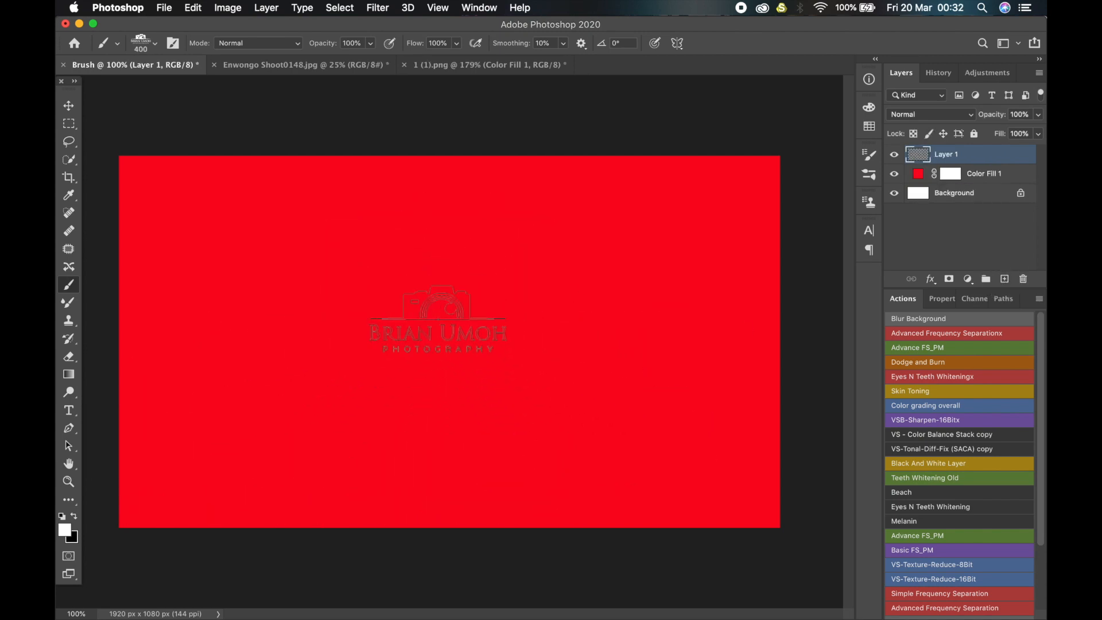
{"action": "left_click", "coordinate": [437, 321]}
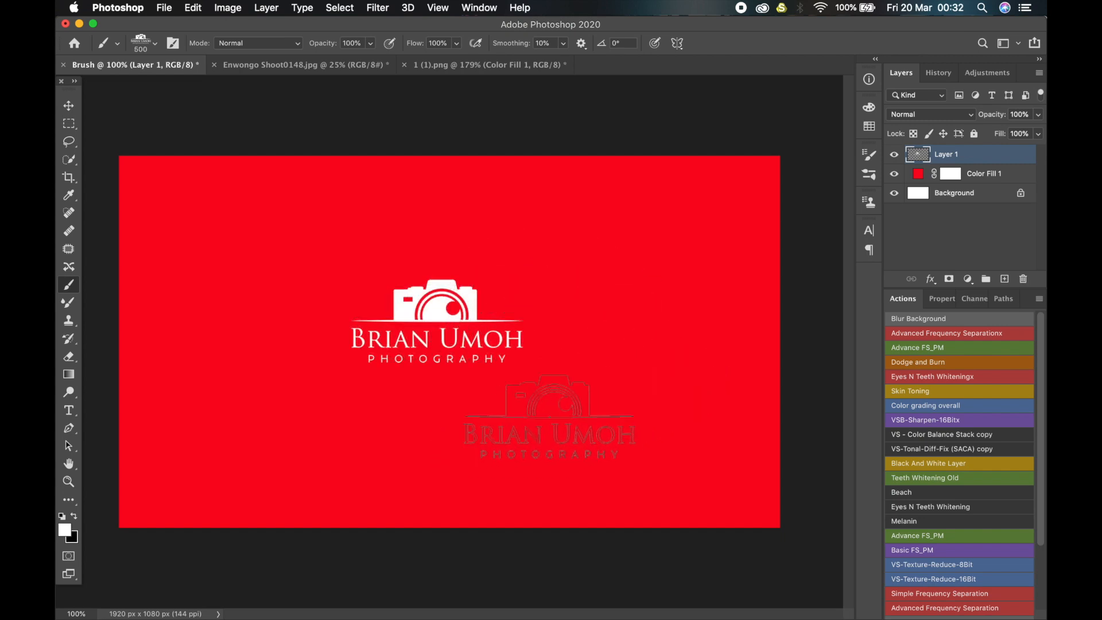
Add a drop shadow with a distance of 14 px to the logo layer and toggle the layer's visibility
{"action": "left_click", "coordinate": [931, 281]}
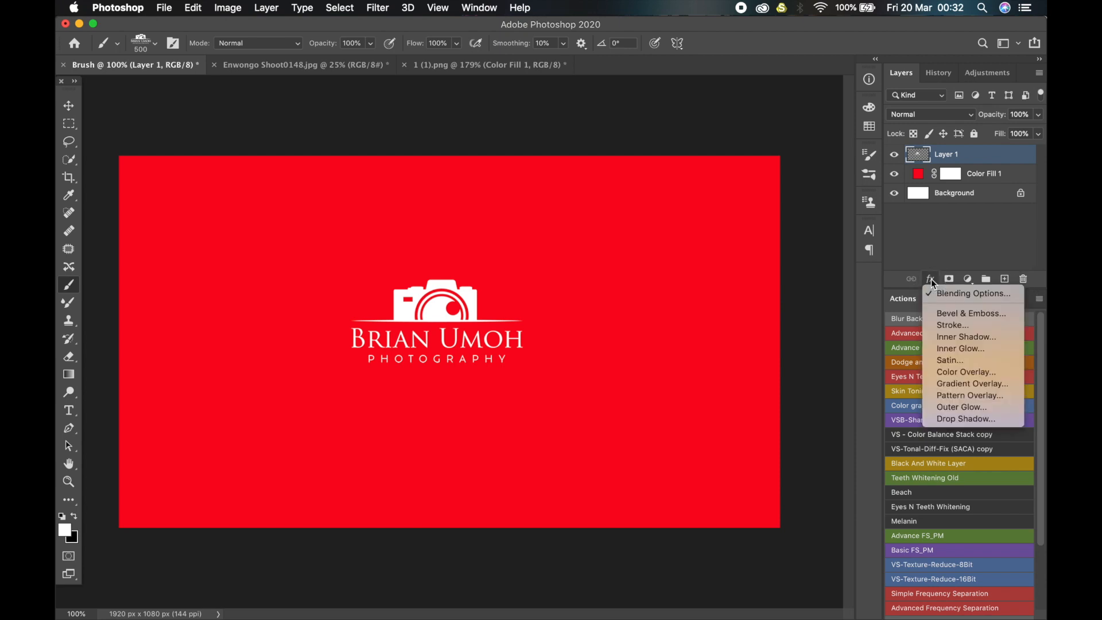
{"action": "left_click", "coordinate": [944, 416]}
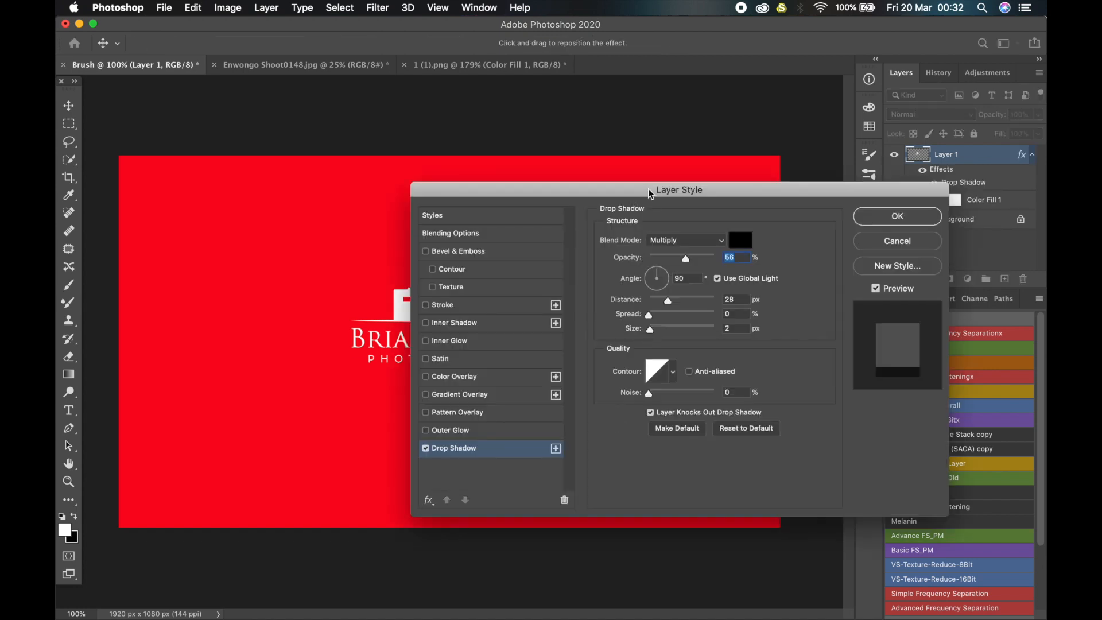
{"action": "left_click_drag", "start_coordinate": [650, 194], "coordinate": [806, 164]}
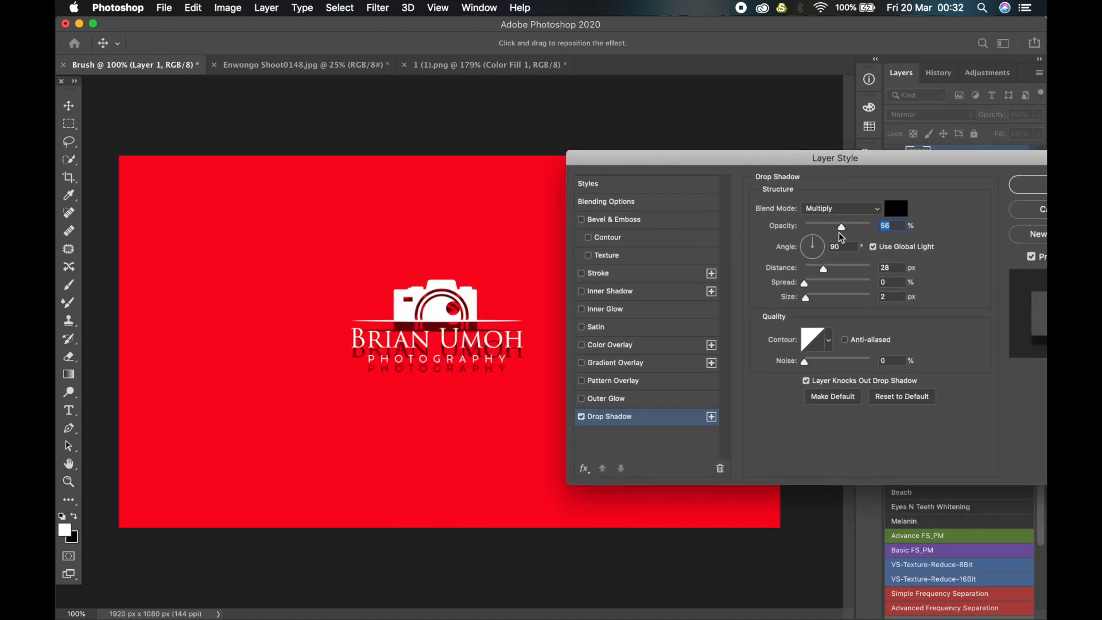
{"action": "left_click_drag", "start_coordinate": [824, 272], "coordinate": [816, 274]}
{"action": "left_click_drag", "start_coordinate": [869, 159], "coordinate": [839, 166]}
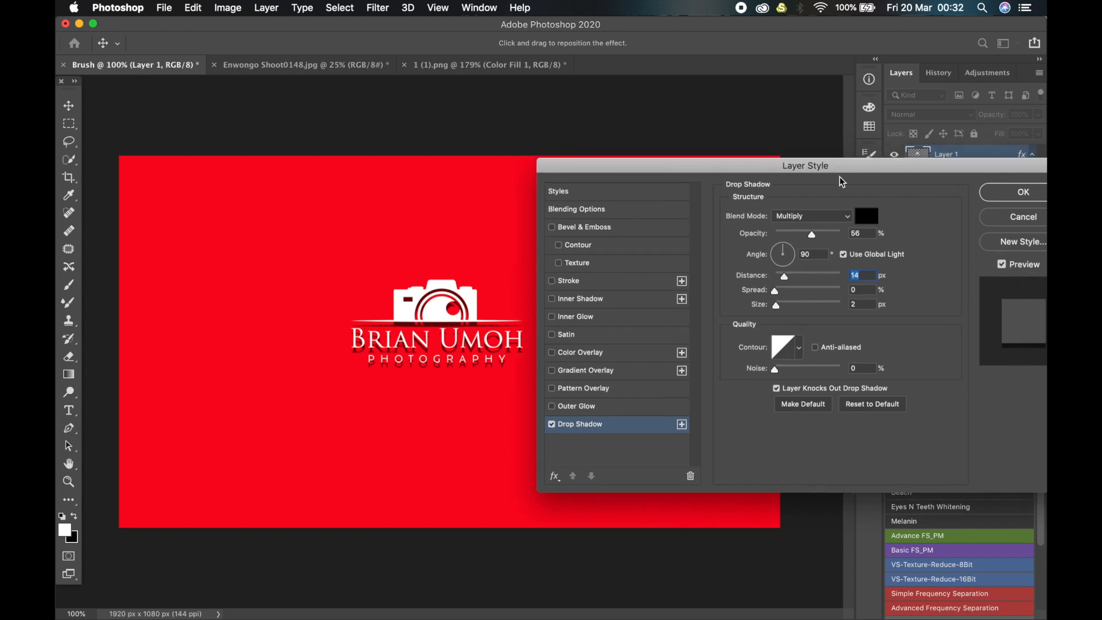
{"action": "key", "text": "Return"}
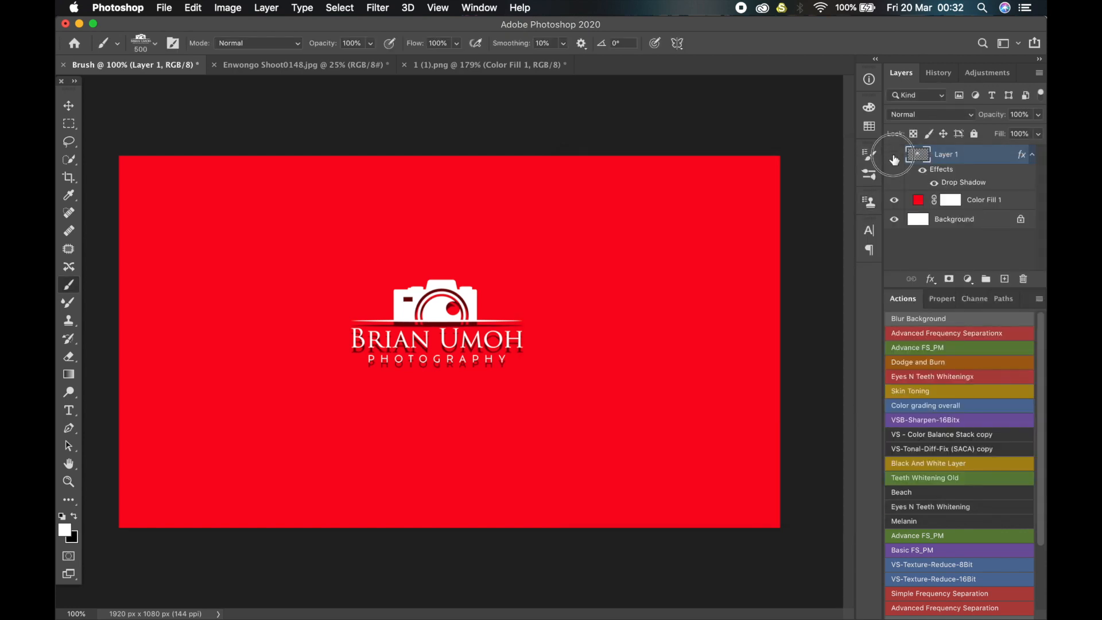
{"action": "left_click", "coordinate": [895, 154]}
{"action": "left_click", "coordinate": [894, 154]}
Add an outer glow to the shadowed logo layer and delete that layer
{"action": "left_click", "coordinate": [930, 279]}
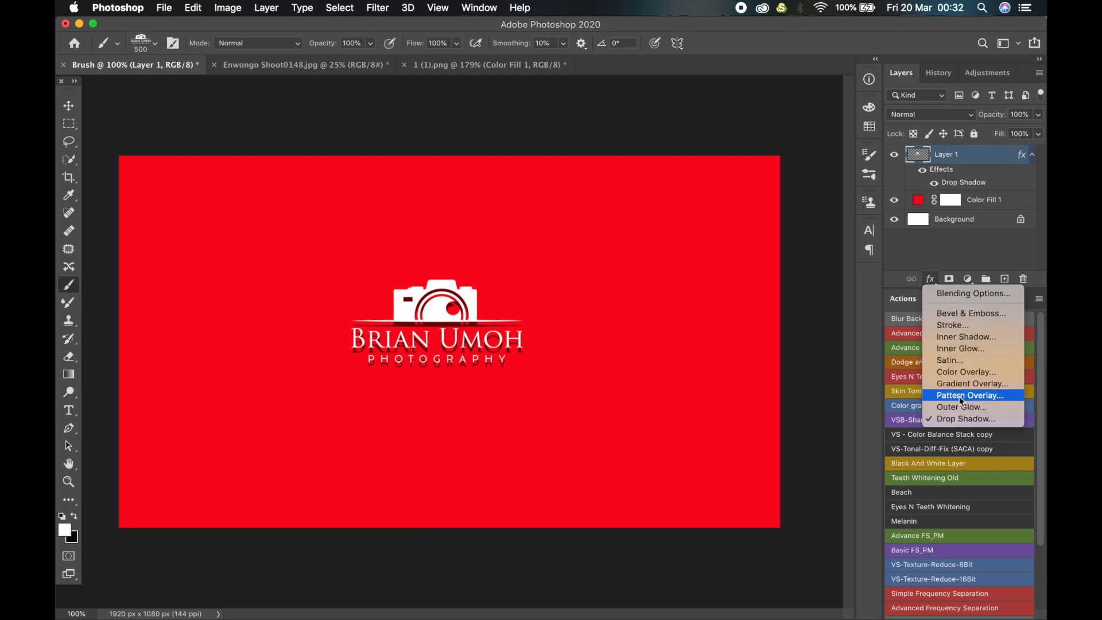
{"action": "left_click", "coordinate": [788, 357]}
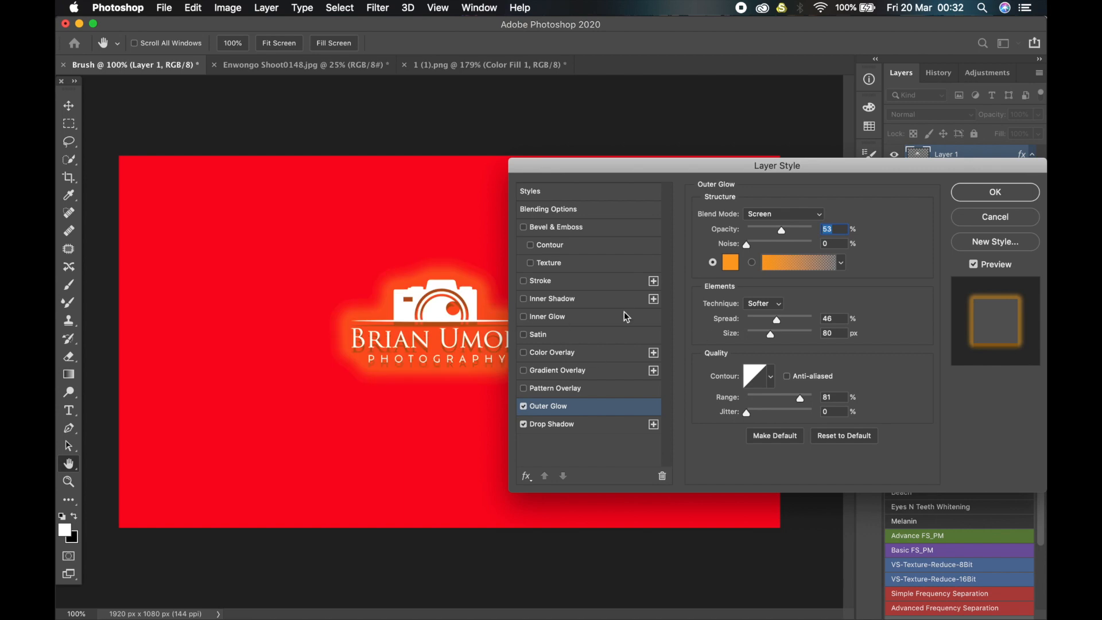
{"action": "left_click", "coordinate": [992, 195]}
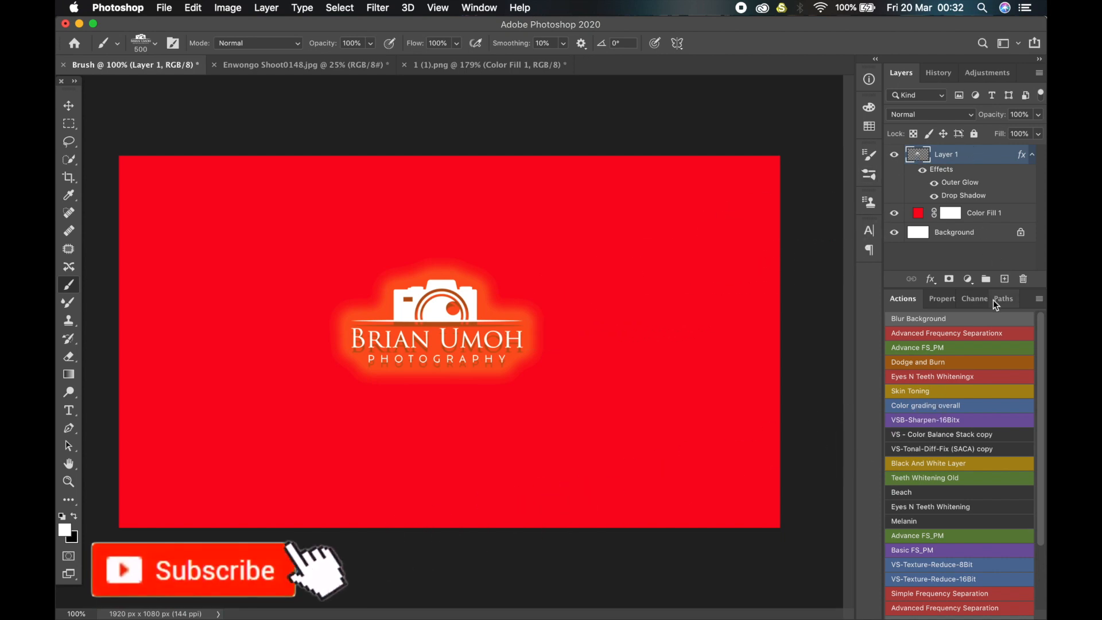
{"action": "key", "text": "Delete"}
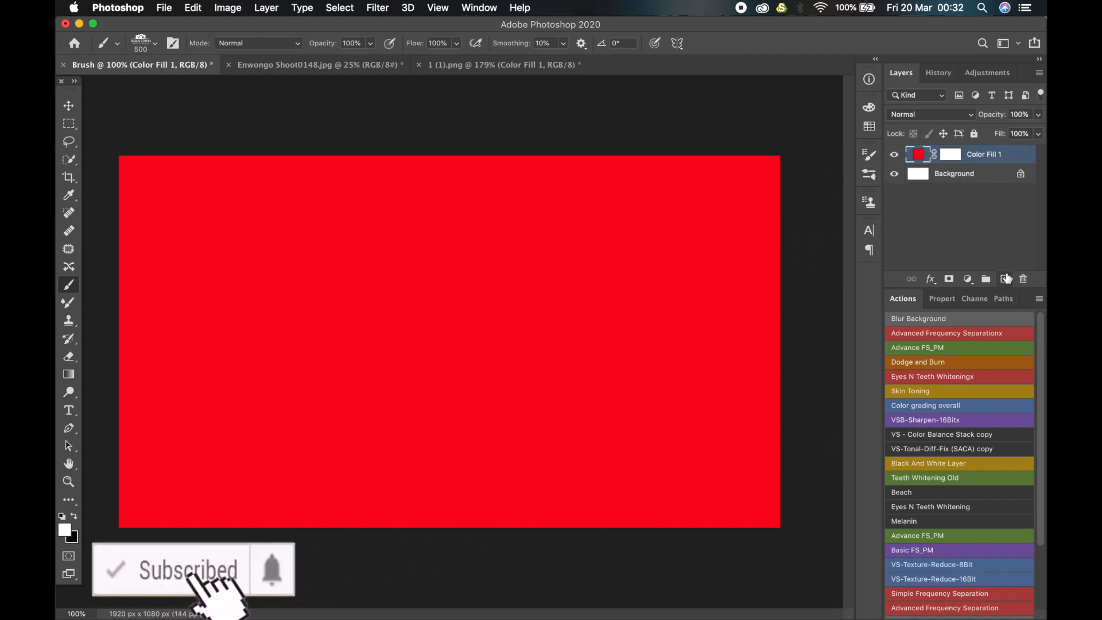
Add a new layer and stamp the white logo at 900 px in the middle of the red canvas
{"action": "left_click", "coordinate": [1005, 279]}
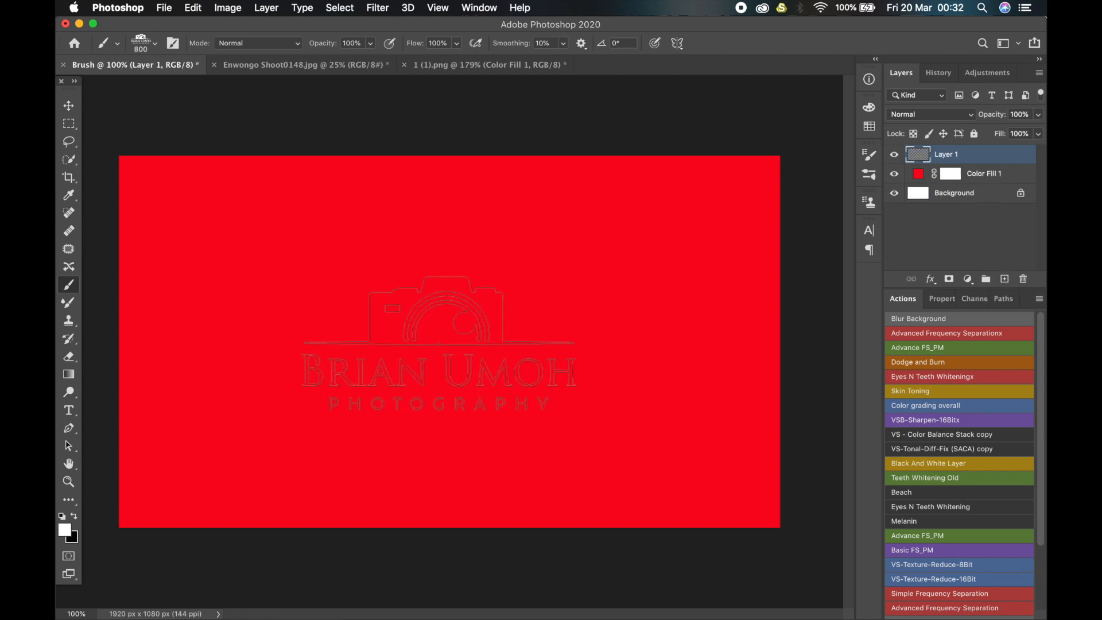
{"action": "left_click", "coordinate": [434, 335]}
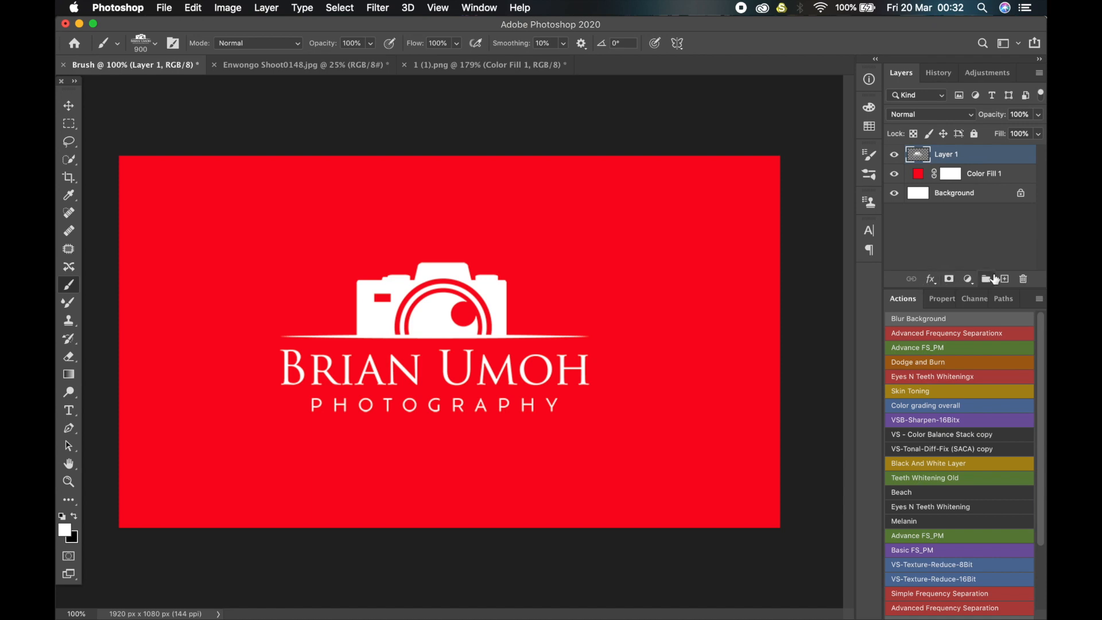
{"action": "left_click", "coordinate": [969, 281]}
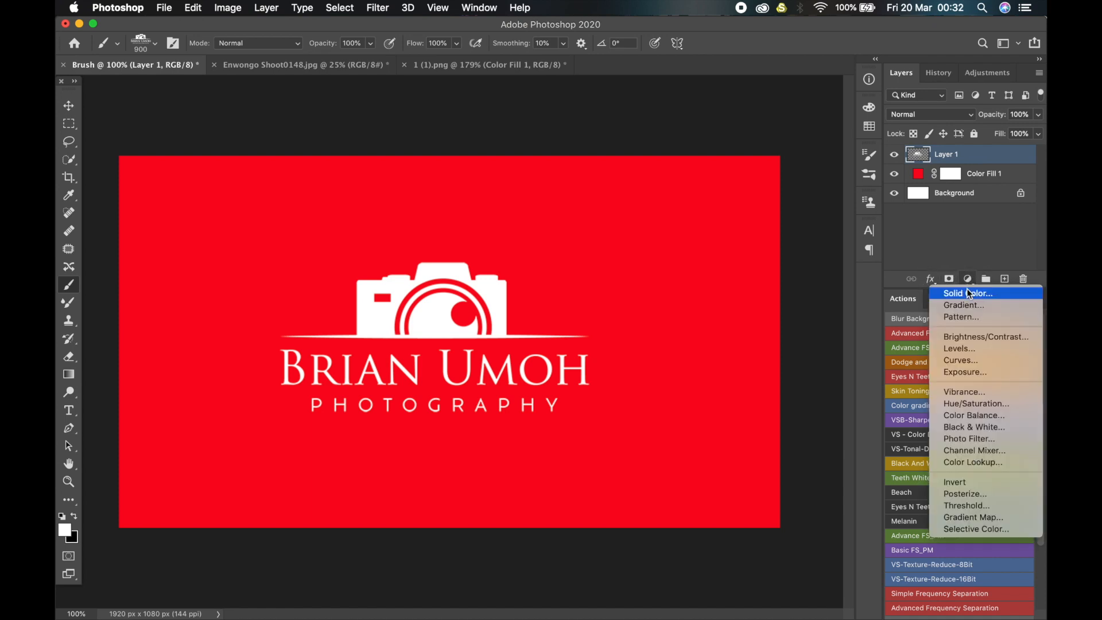
{"action": "left_click", "coordinate": [973, 239]}
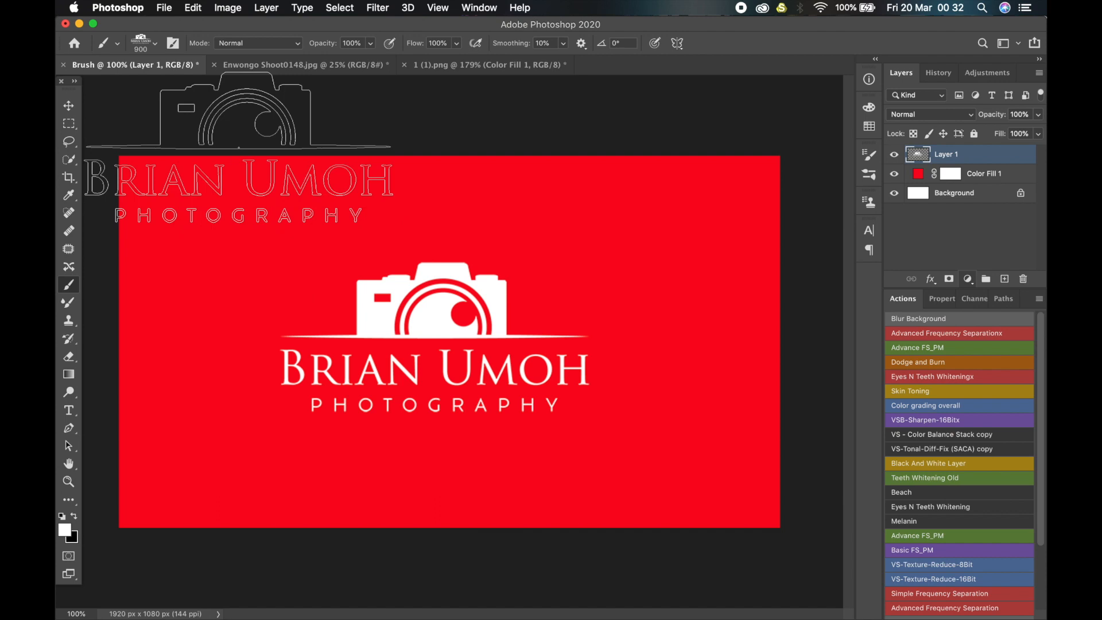
Draw a four-cornered Polygonal Lasso selection running diagonally across the logo and over the red area to its right
{"action": "left_click", "coordinate": [68, 131]}
{"action": "right_click", "coordinate": [67, 124]}
{"action": "left_click", "coordinate": [67, 137]}
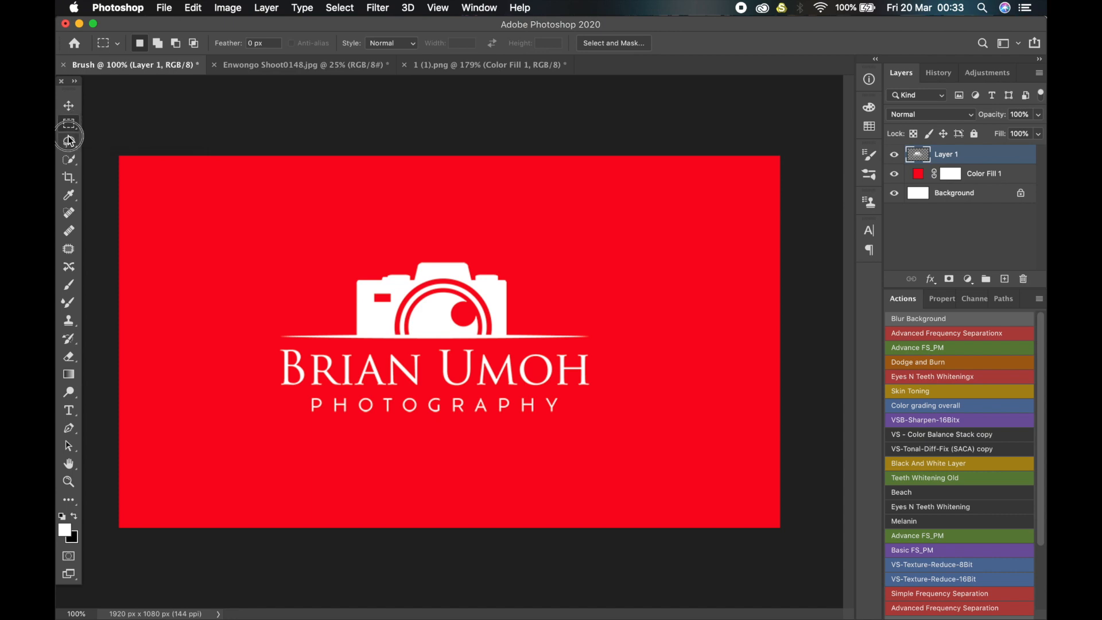
{"action": "right_click", "coordinate": [69, 141]}
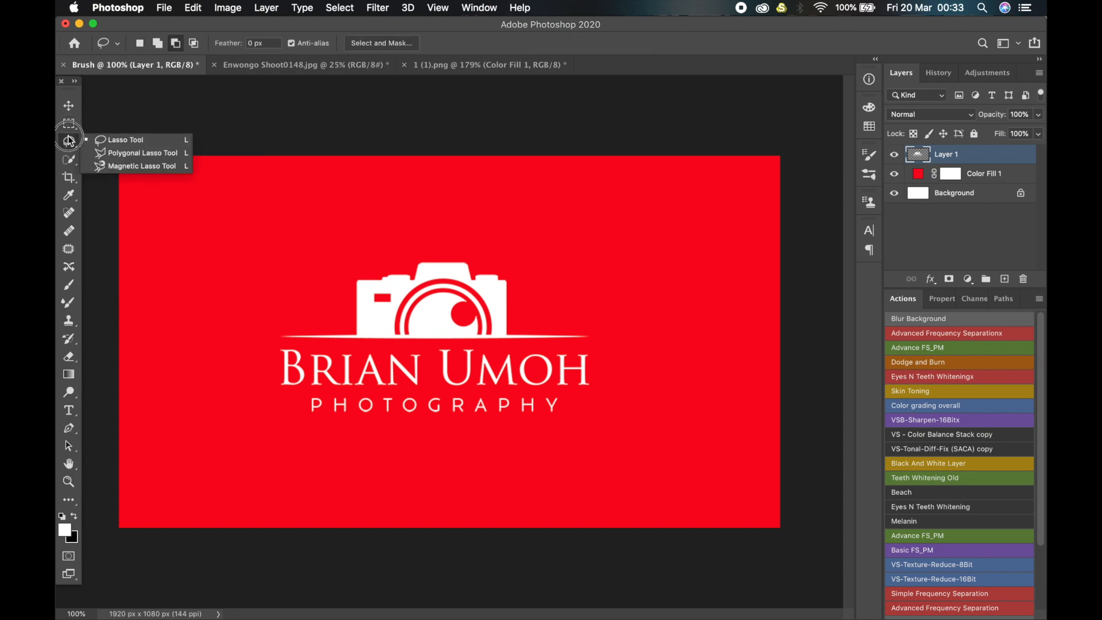
{"action": "left_click", "coordinate": [117, 154]}
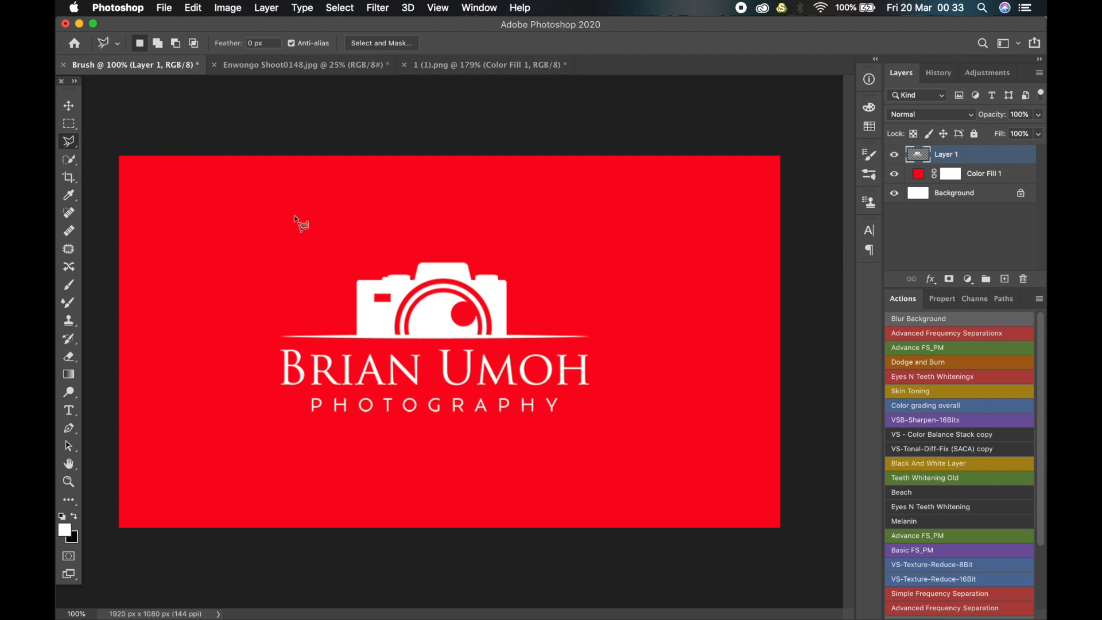
{"action": "left_click", "coordinate": [389, 237]}
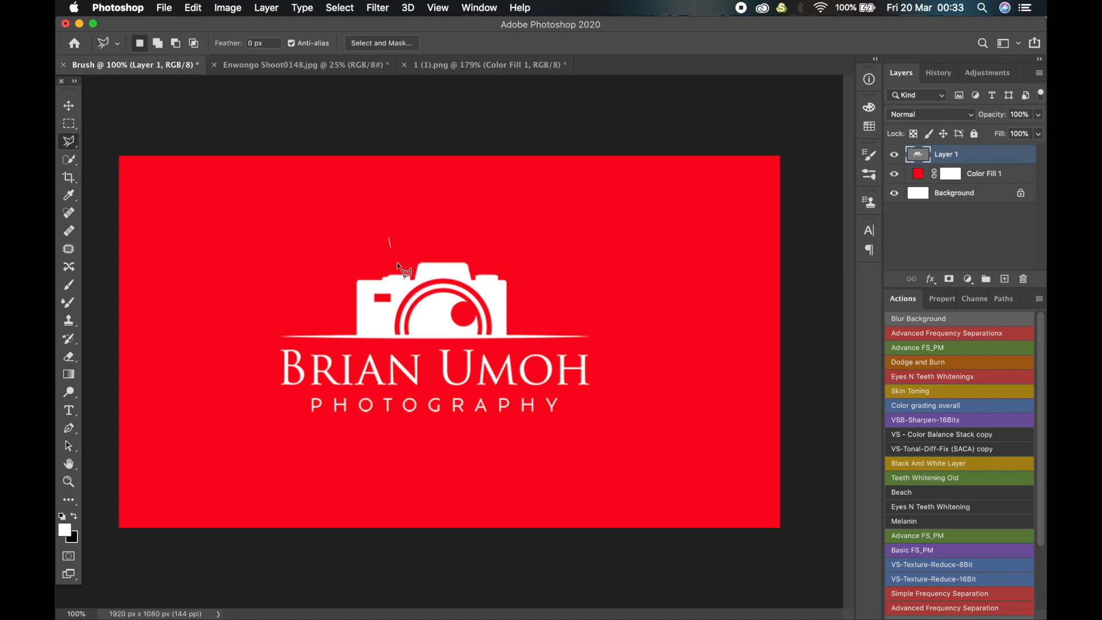
{"action": "left_click", "coordinate": [574, 489]}
{"action": "left_click", "coordinate": [683, 309]}
{"action": "left_click", "coordinate": [498, 201]}
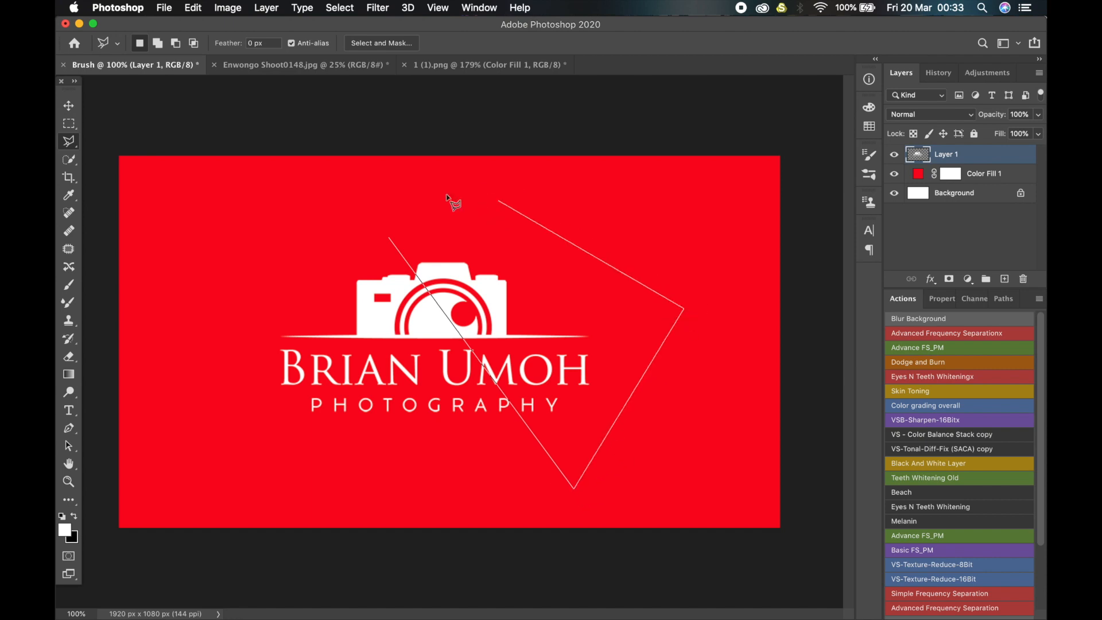
{"action": "left_click", "coordinate": [389, 237]}
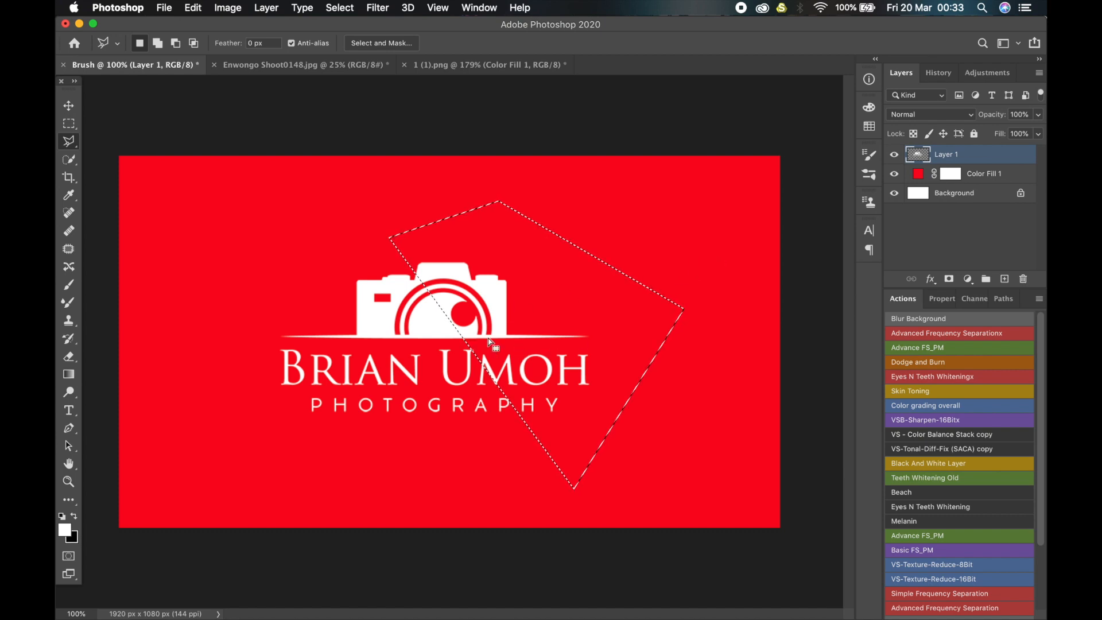
{"action": "left_click", "coordinate": [968, 279]}
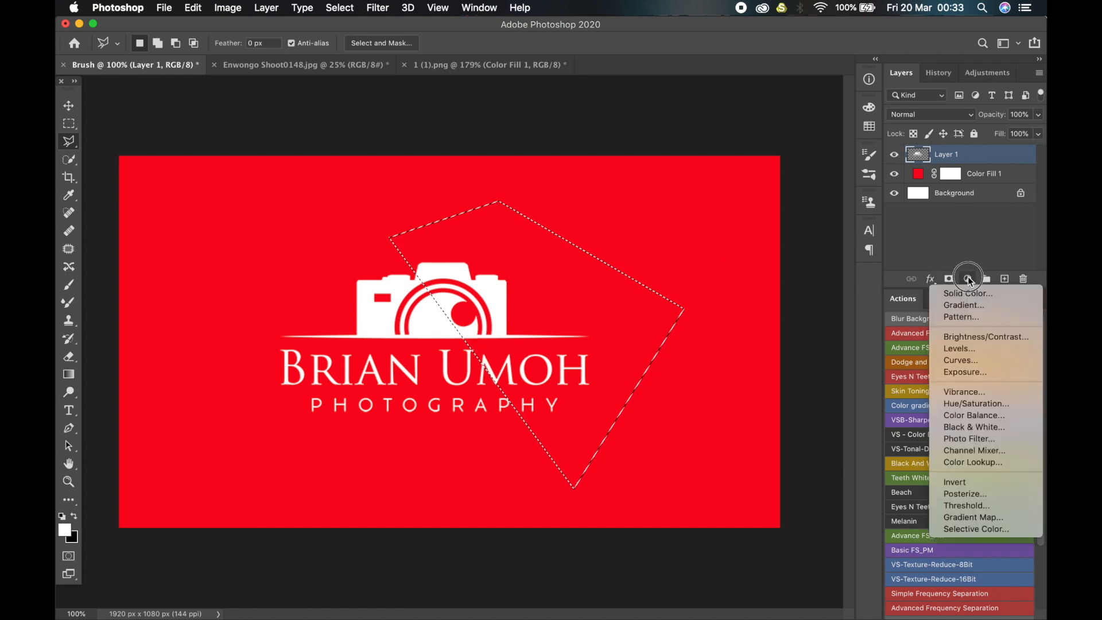
{"action": "key", "text": "Escape"}
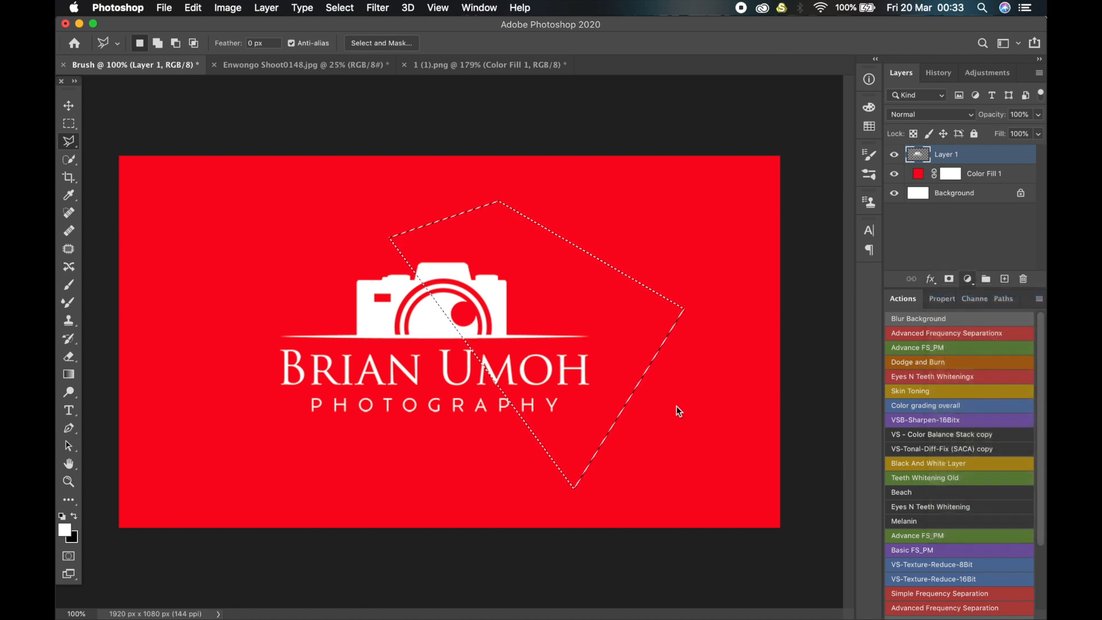
Fill the diagonal selection with a blue Solid Color layer at hue 230° and clip it to the logo layer
{"action": "key", "text": "alt+BackSpace"}
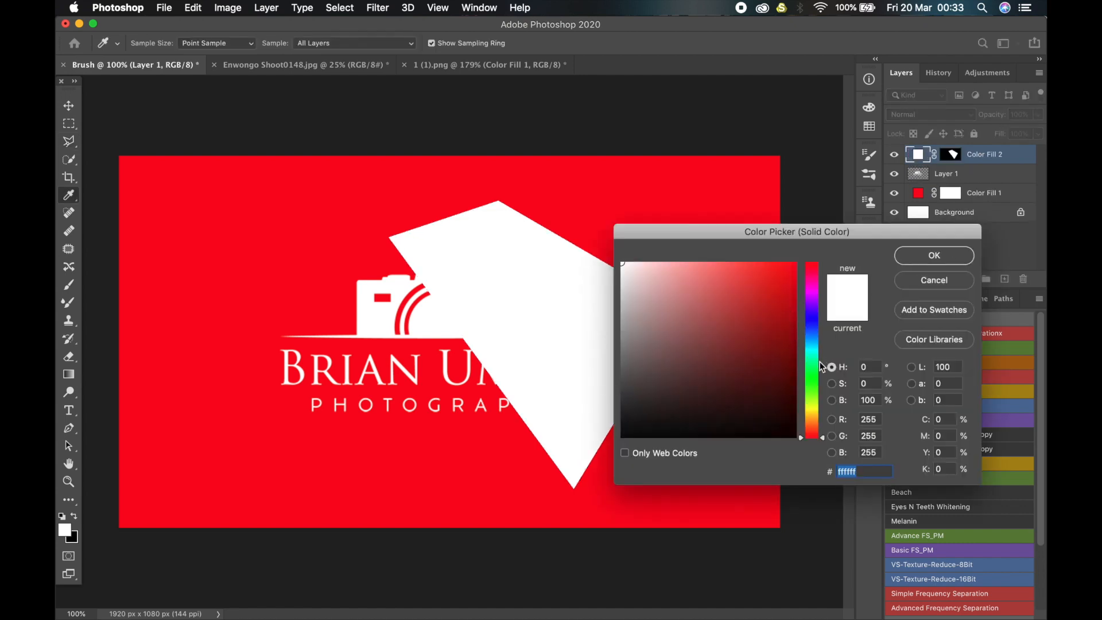
{"action": "left_click", "coordinate": [812, 325]}
{"action": "left_click", "coordinate": [795, 264]}
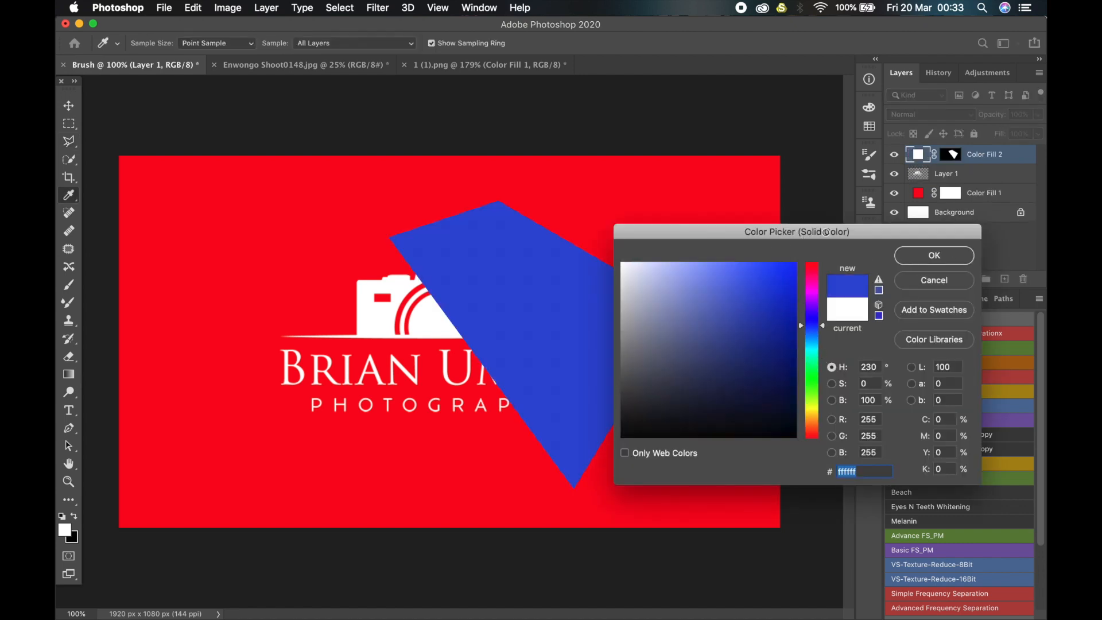
{"action": "left_click", "coordinate": [925, 261]}
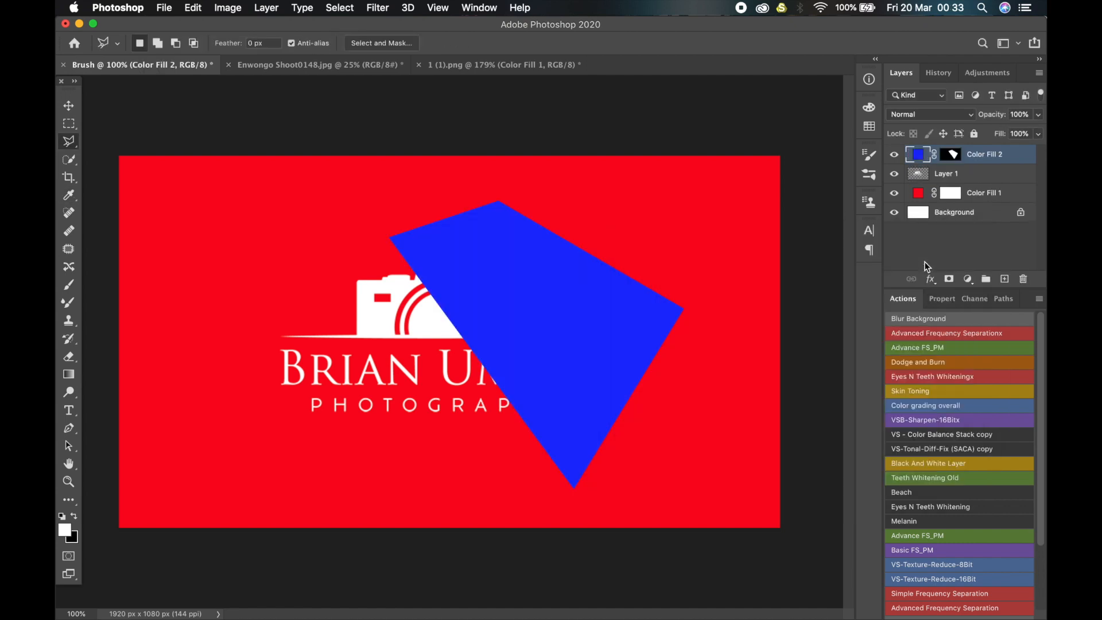
{"action": "left_click", "coordinate": [921, 163], "text": "alt"}
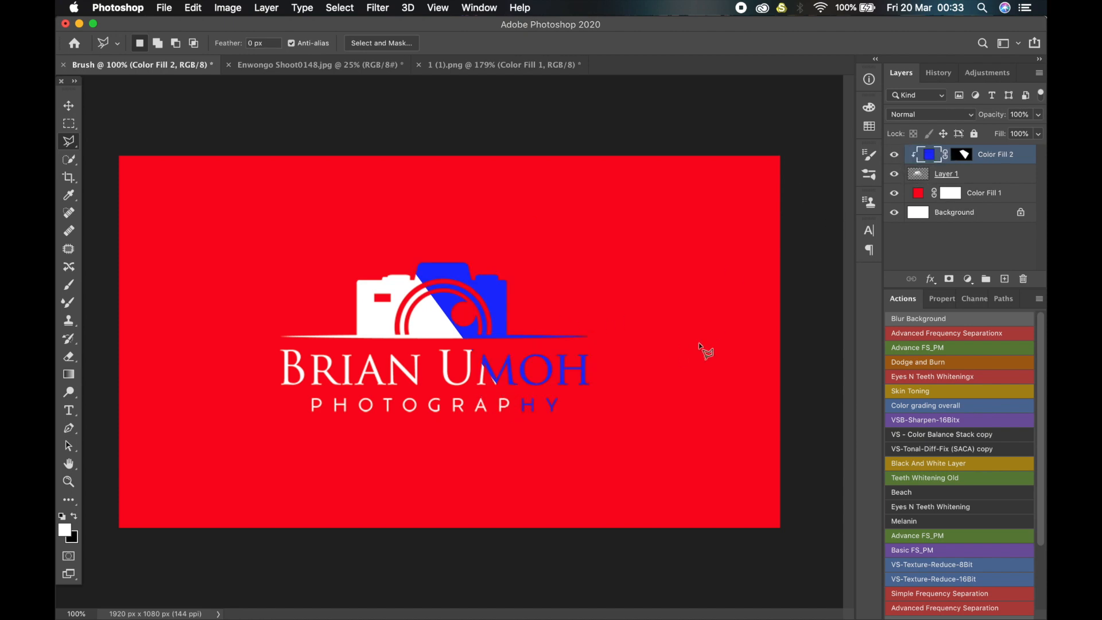
Draw a three-cornered Polygonal Lasso selection covering the left part of the logo, with its slanted edge crossing the camera
{"action": "left_click", "coordinate": [271, 455]}
{"action": "left_click", "coordinate": [478, 222]}
{"action": "left_click", "coordinate": [222, 232]}
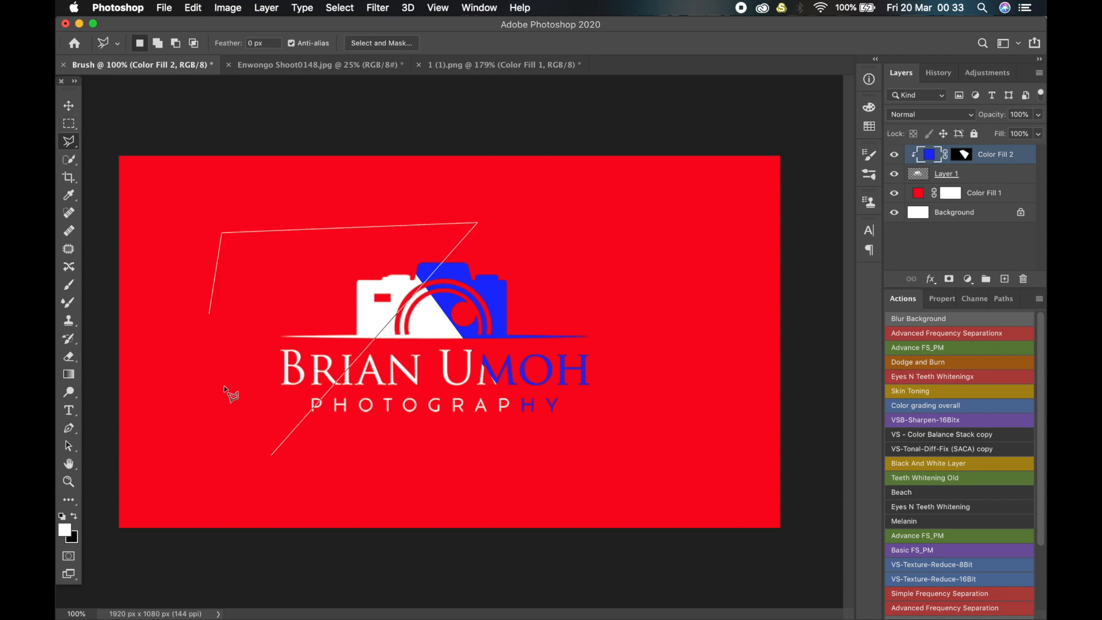
{"action": "left_click", "coordinate": [275, 455]}
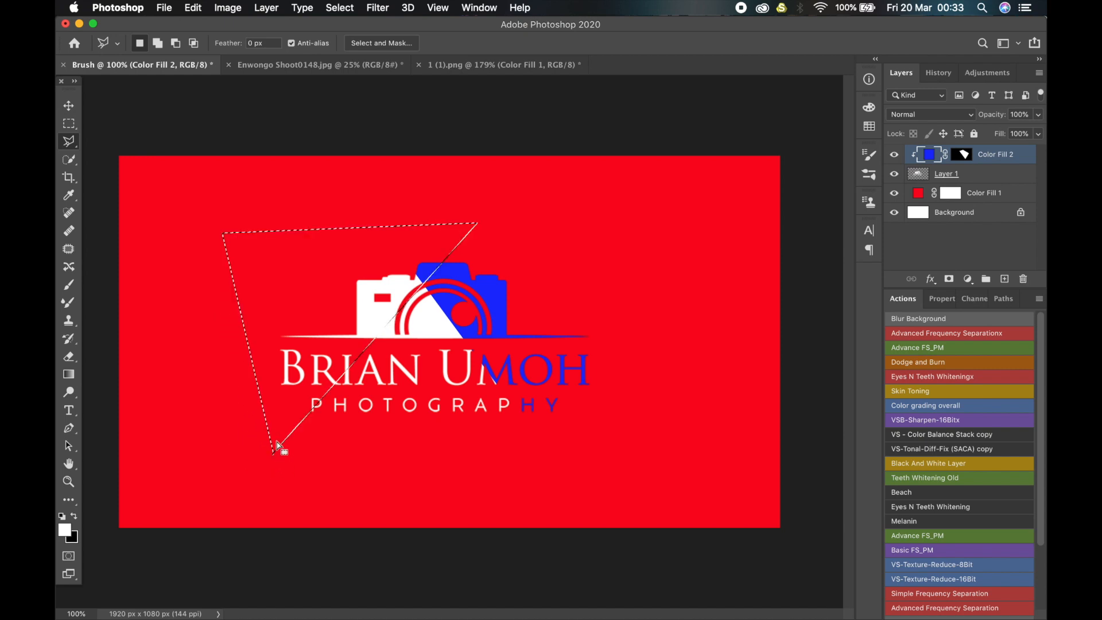
Fill the triangular selection with a yellow Solid Color layer, ffd800, and clip it to the logo layer
{"action": "left_click", "coordinate": [967, 279]}
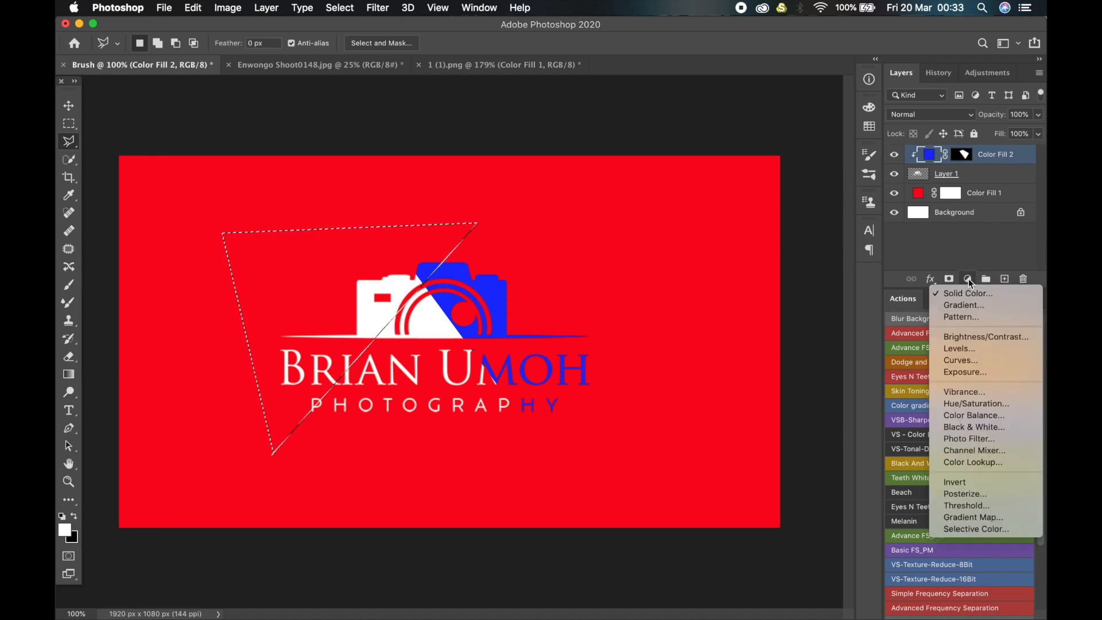
{"action": "left_click", "coordinate": [979, 295]}
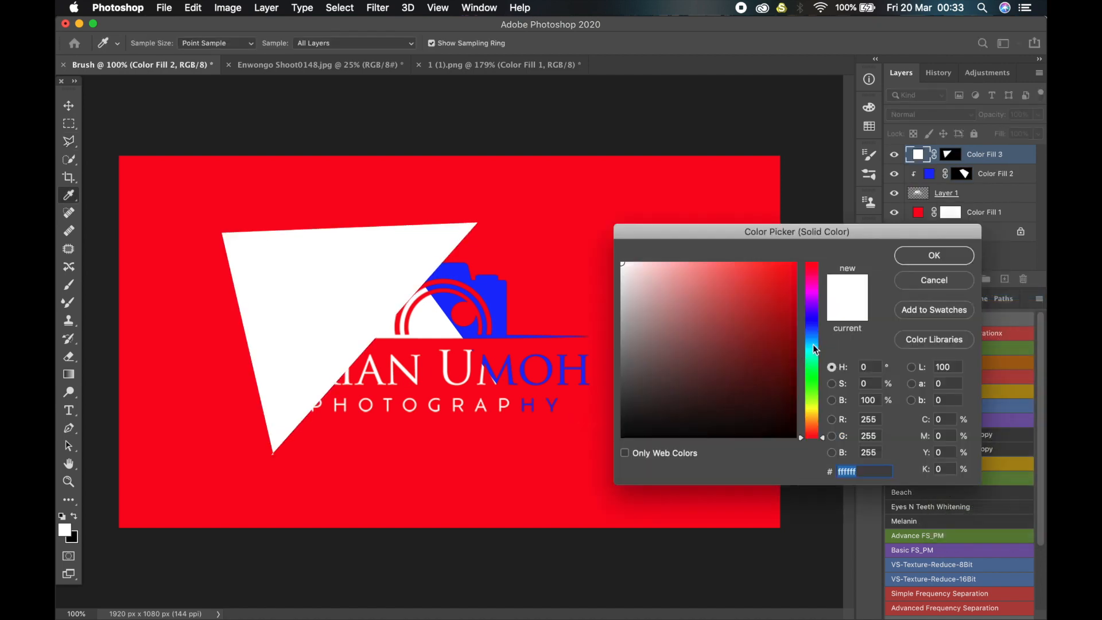
{"action": "left_click_drag", "start_coordinate": [814, 349], "coordinate": [812, 413]}
{"action": "left_click_drag", "start_coordinate": [790, 269], "coordinate": [796, 263]}
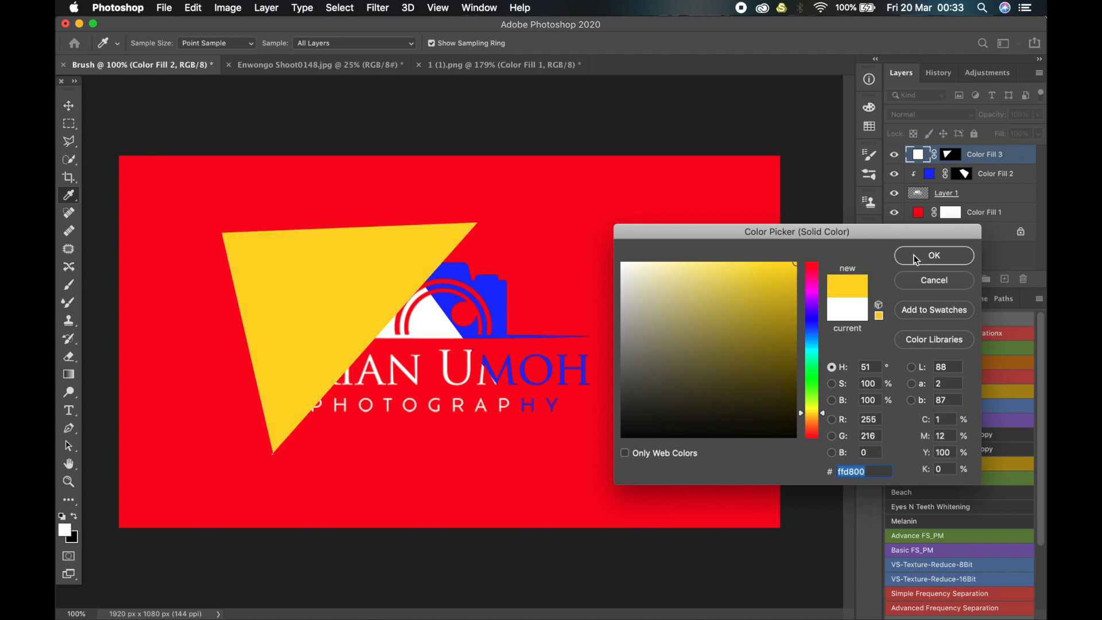
{"action": "left_click", "coordinate": [916, 258]}
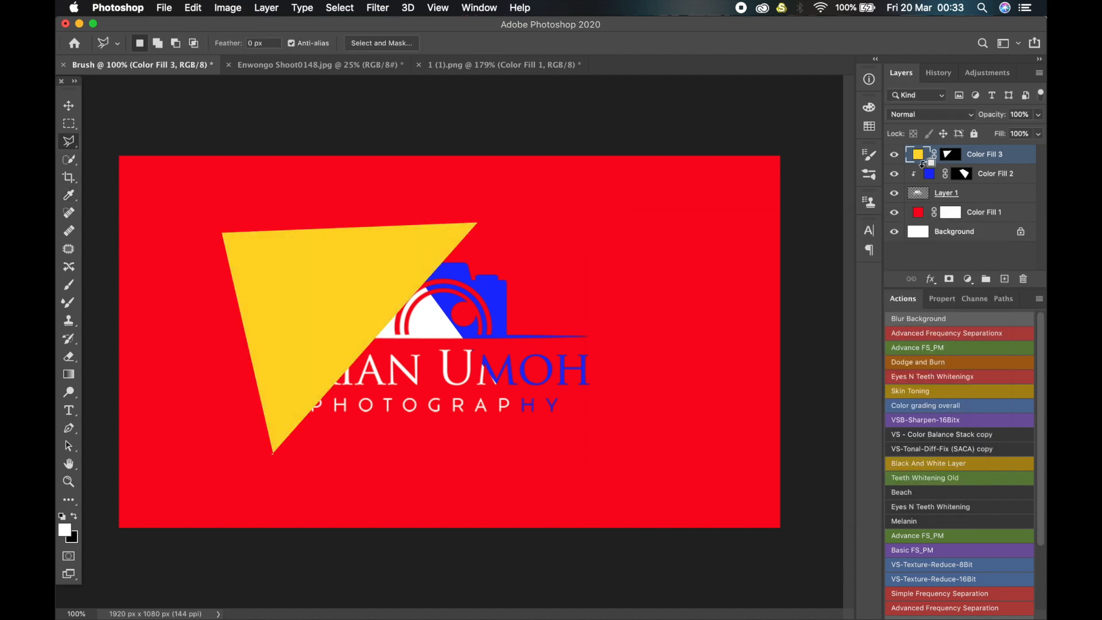
{"action": "left_click", "coordinate": [922, 164], "text": "alt"}
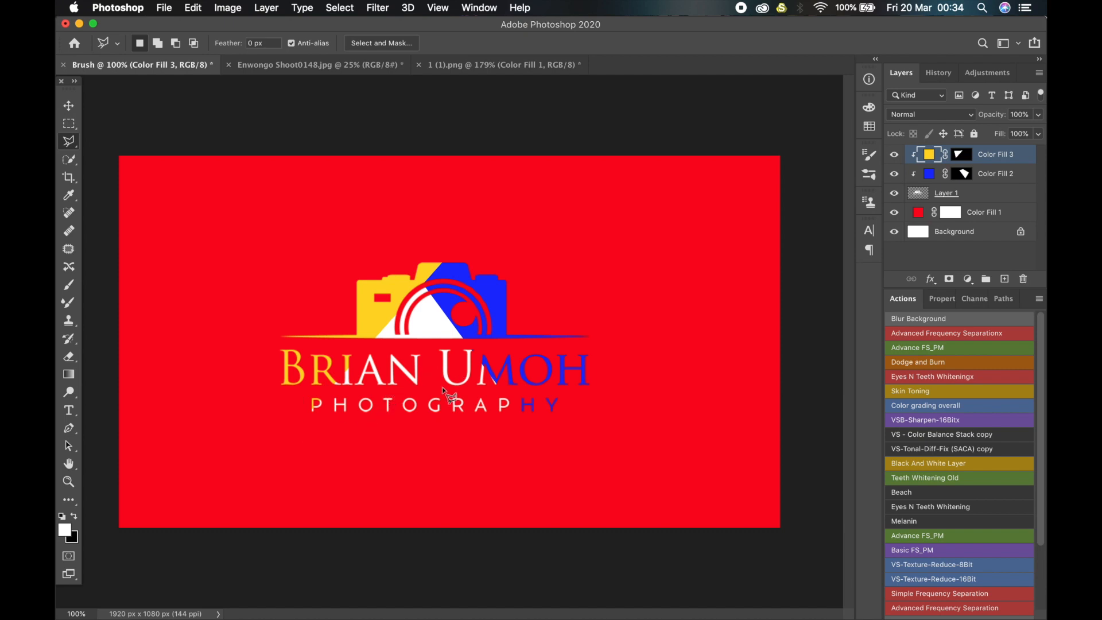
Add a drop shadow to the yellow fill layer clipped to the logo
{"action": "left_click", "coordinate": [935, 281]}
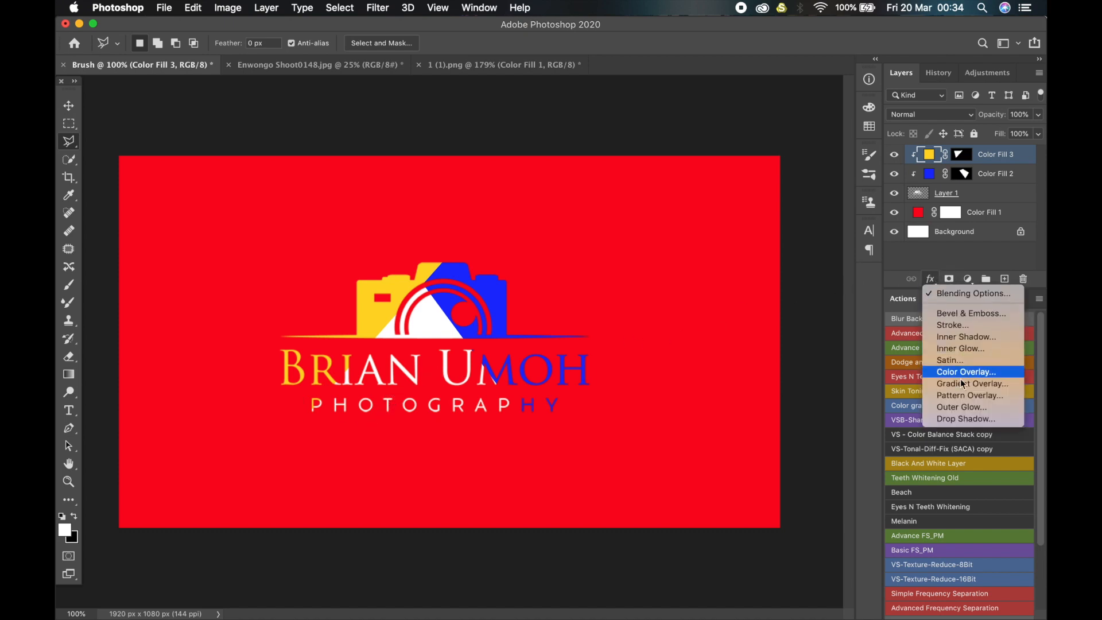
{"action": "left_click", "coordinate": [962, 419]}
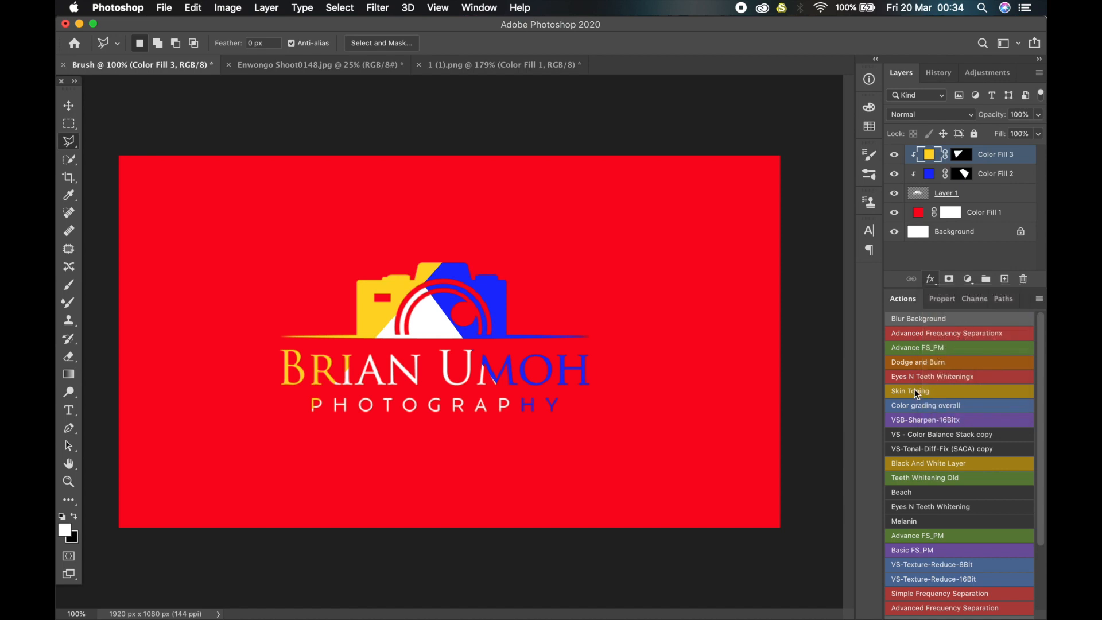
{"action": "left_click", "coordinate": [987, 197]}
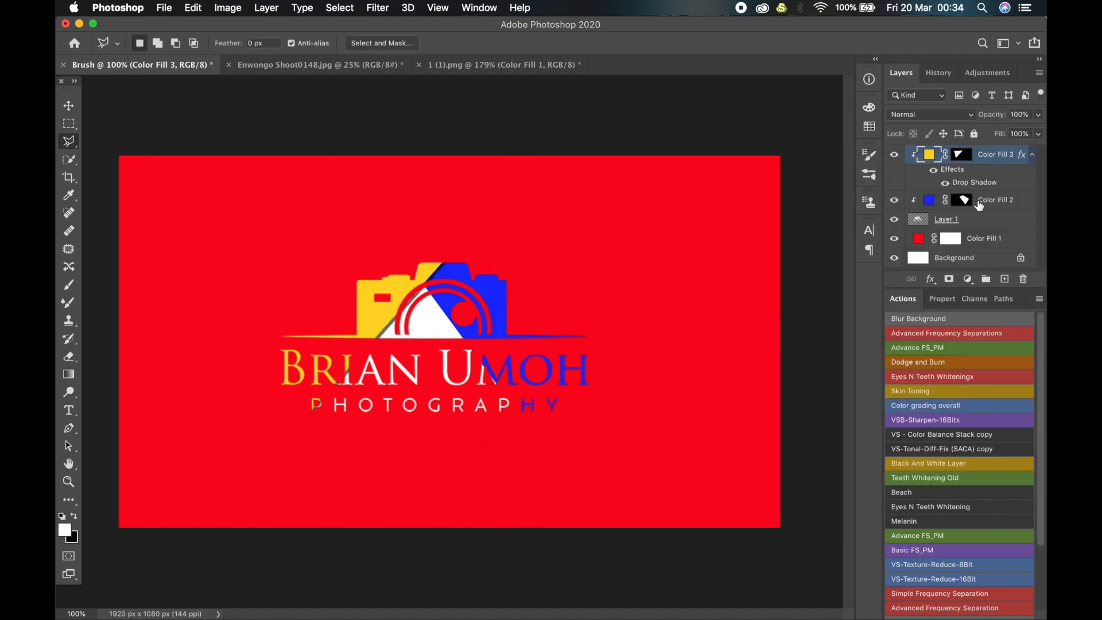
{"action": "scroll", "coordinate": [488, 402], "scroll_direction": "down", "scroll_amount": 1}
{"action": "scroll", "coordinate": [487, 402], "scroll_direction": "up", "scroll_amount": 3}
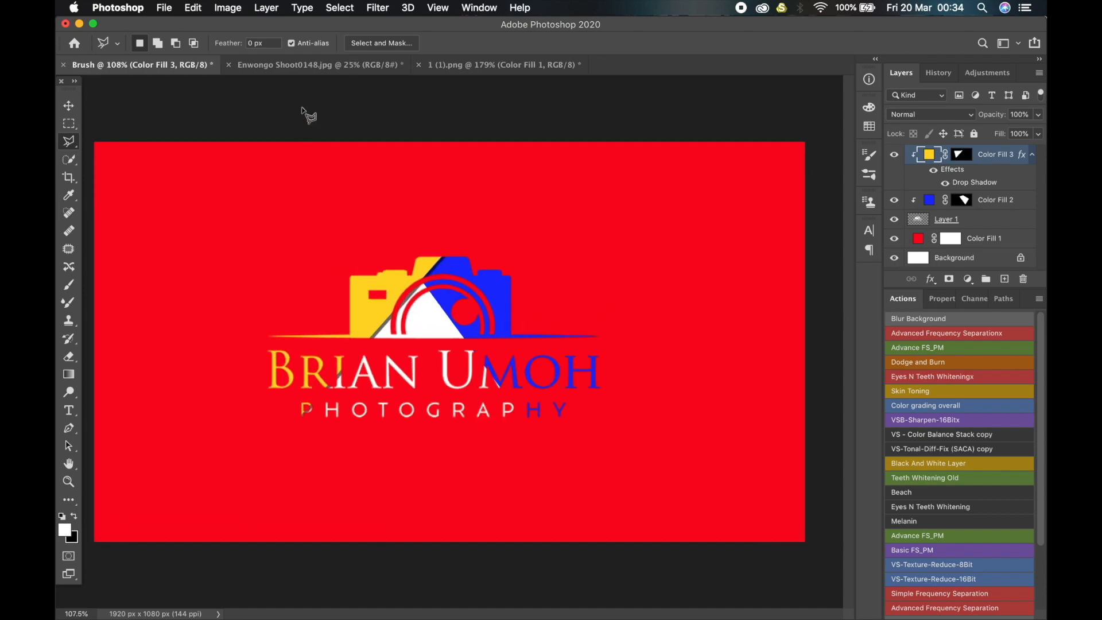
Revert the blueberry photo to its Open history state, clearing all stamped logos
{"action": "left_click", "coordinate": [308, 65]}
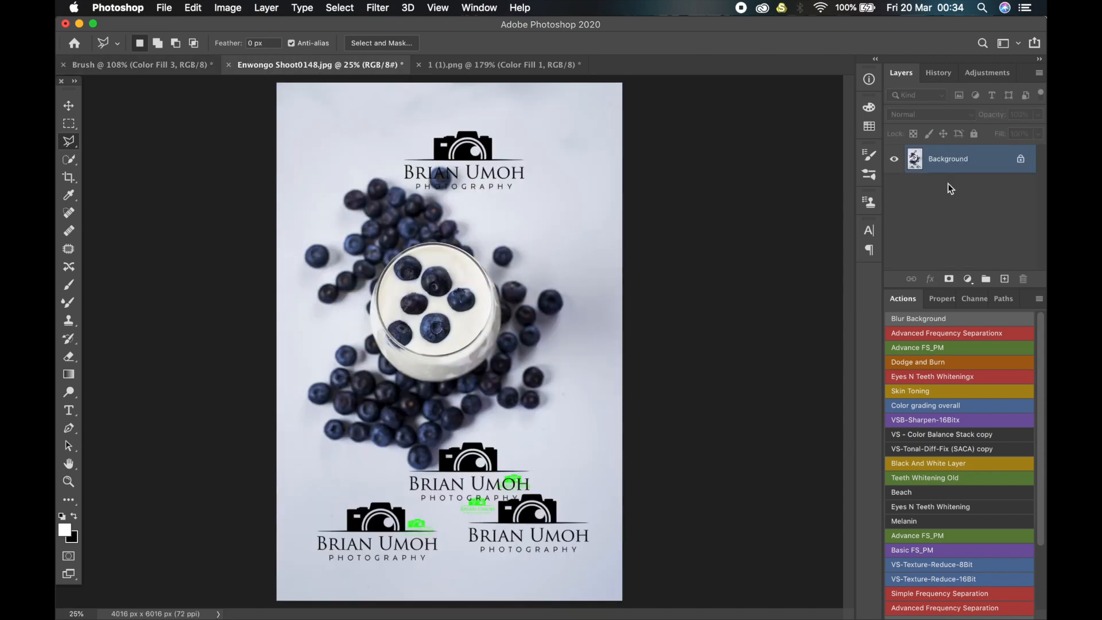
{"action": "left_click", "coordinate": [1005, 279]}
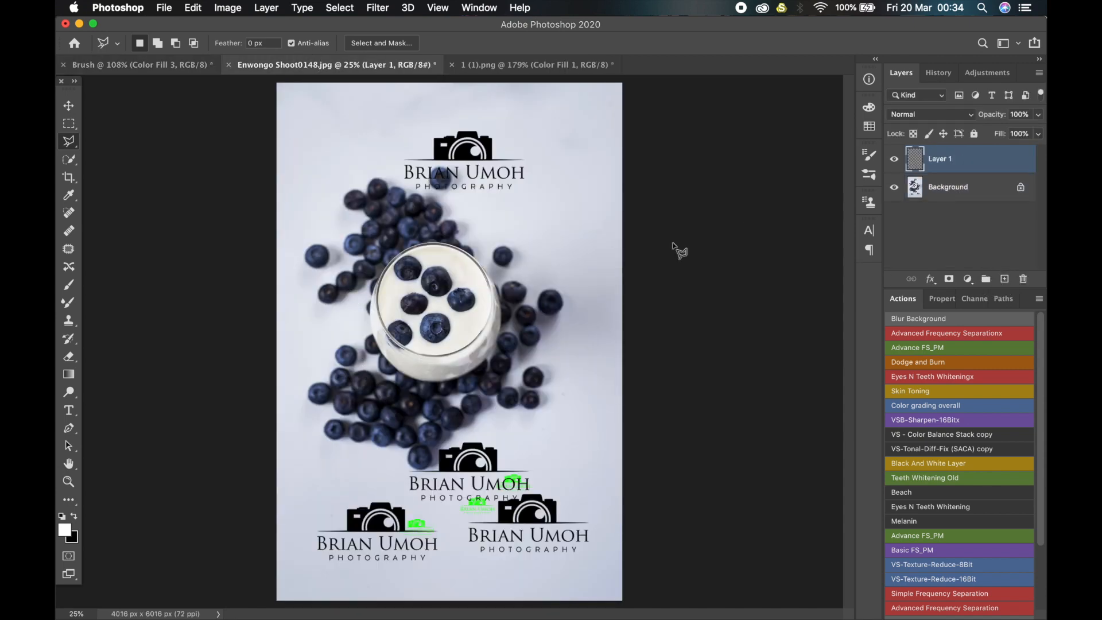
{"action": "left_click", "coordinate": [938, 73]}
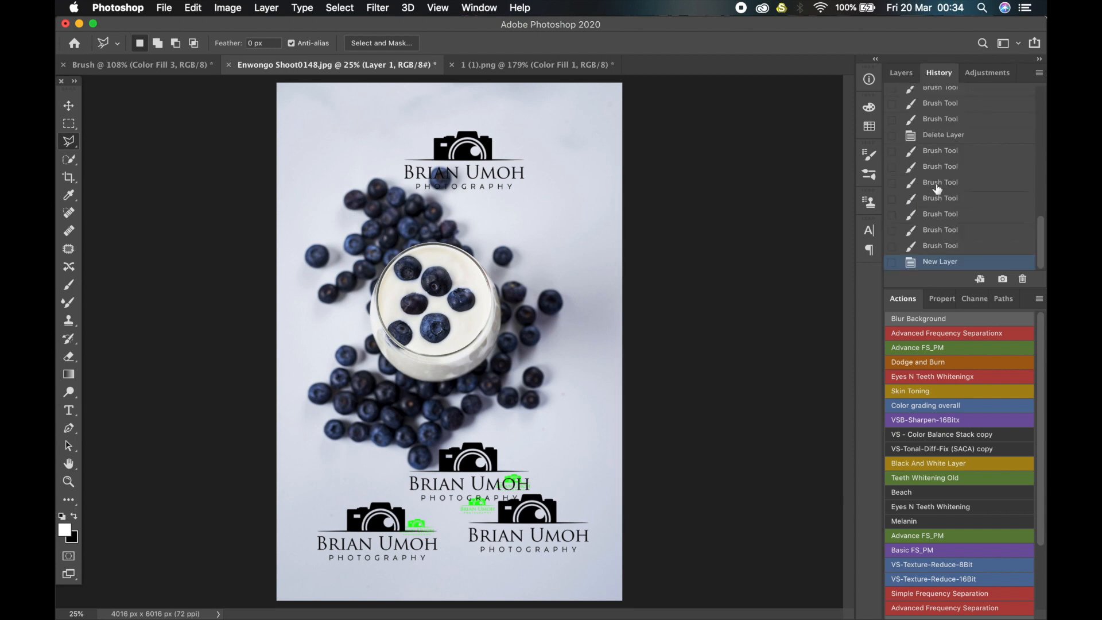
{"action": "scroll", "coordinate": [941, 104], "scroll_direction": "up", "scroll_amount": 5}
{"action": "scroll", "coordinate": [944, 108], "scroll_direction": "up", "scroll_amount": 5}
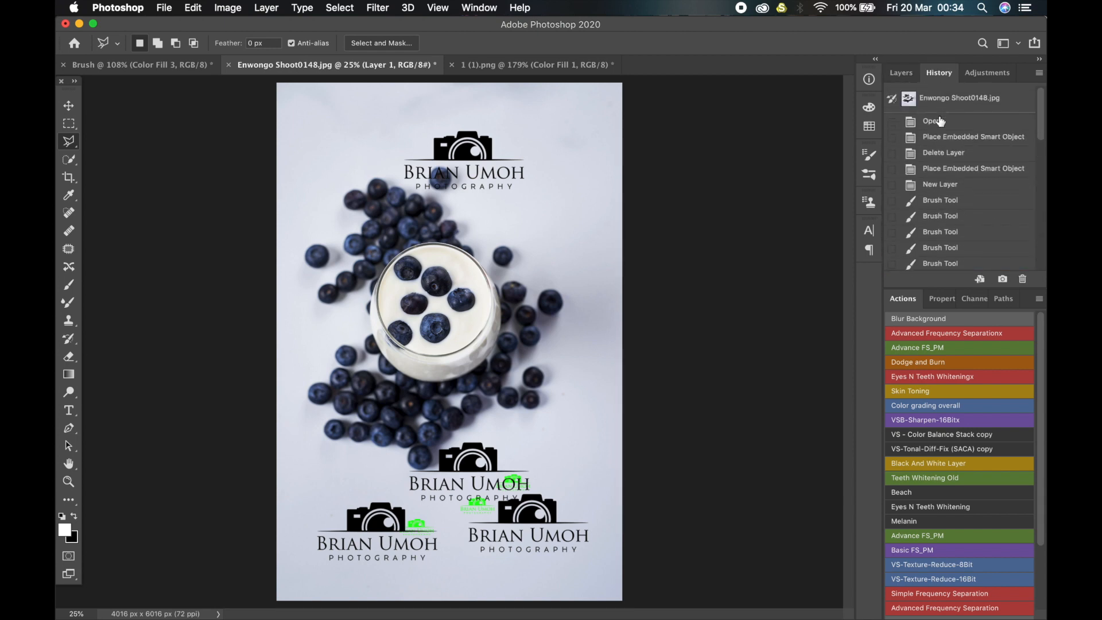
{"action": "left_click", "coordinate": [937, 121]}
{"action": "left_click", "coordinate": [910, 74]}
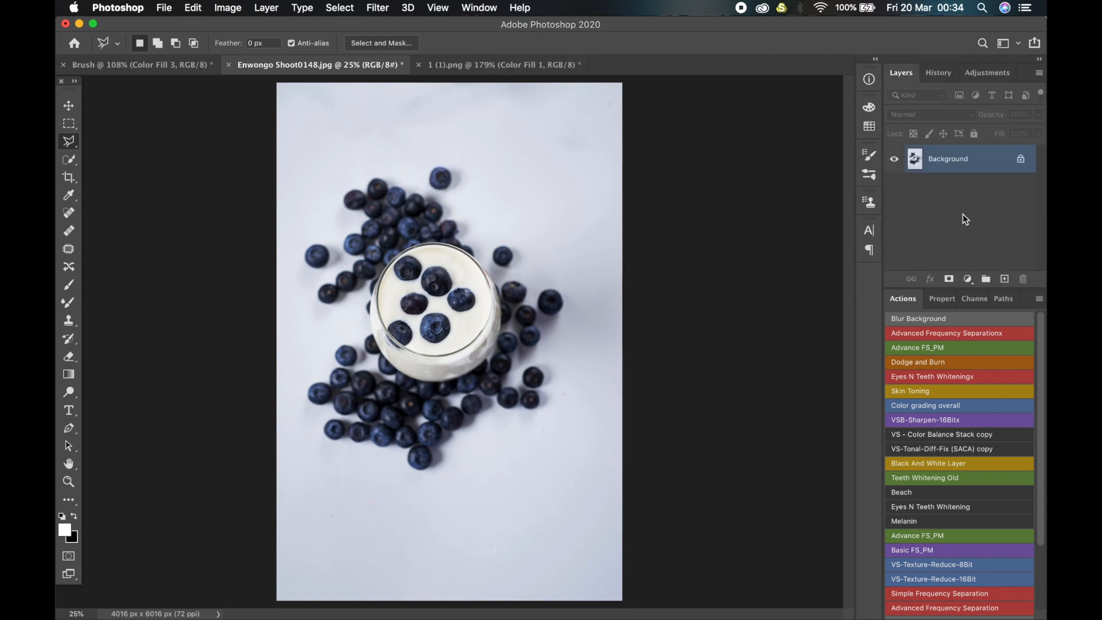
Add a new layer to the blueberry photo and stamp the logo in black at 700 px at the bottom center
{"action": "left_click", "coordinate": [1005, 279]}
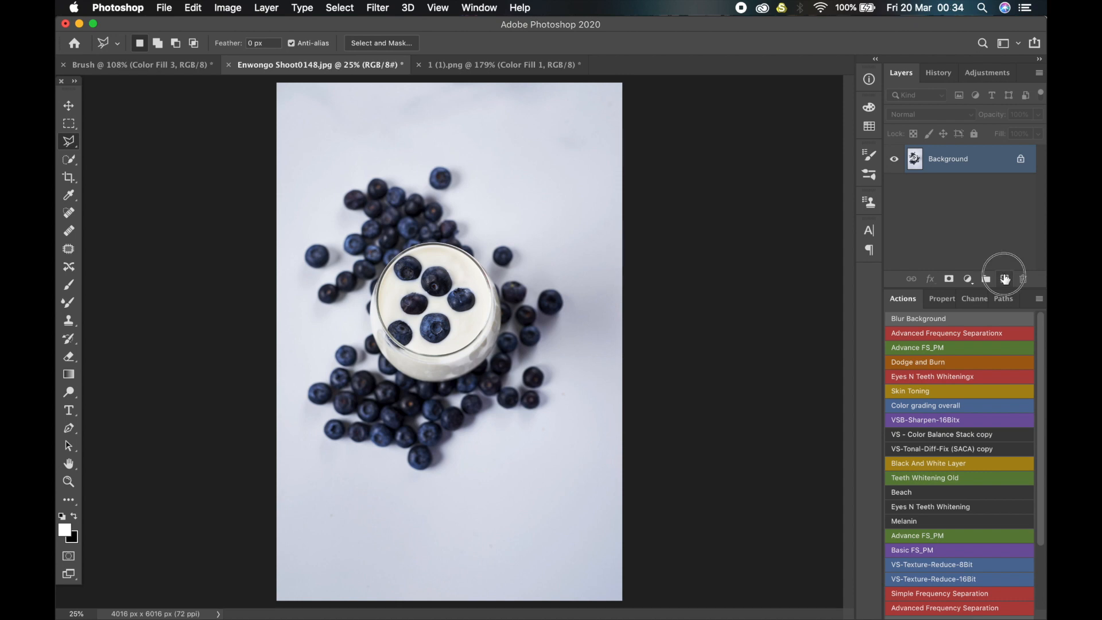
{"action": "left_click", "coordinate": [69, 286]}
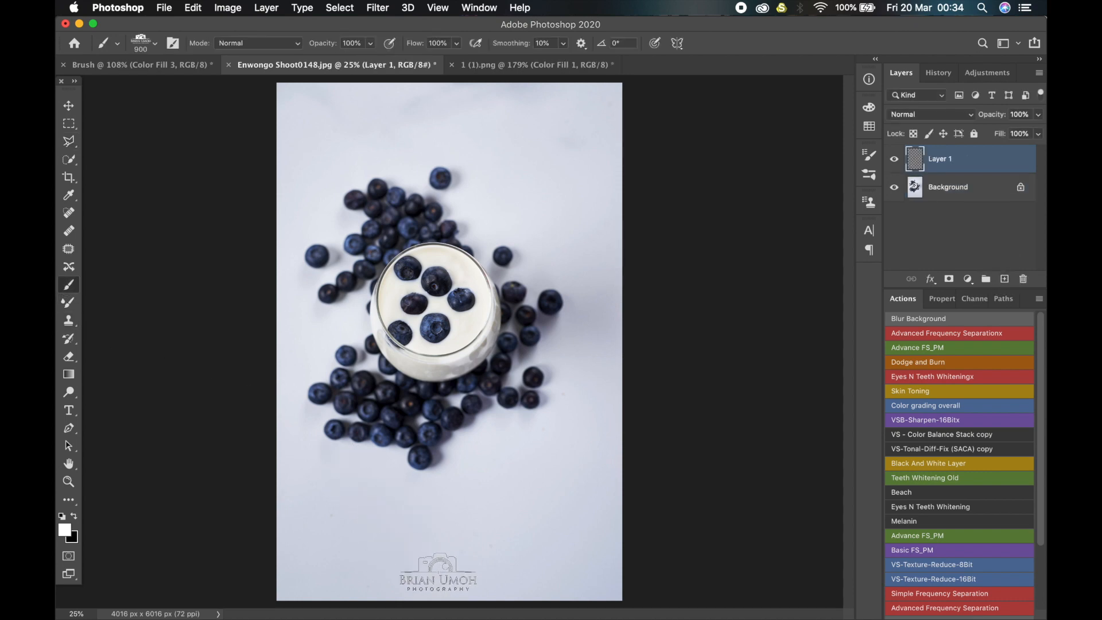
{"action": "key", "text": "bracketleft"}
{"action": "key", "text": "bracketleft"}
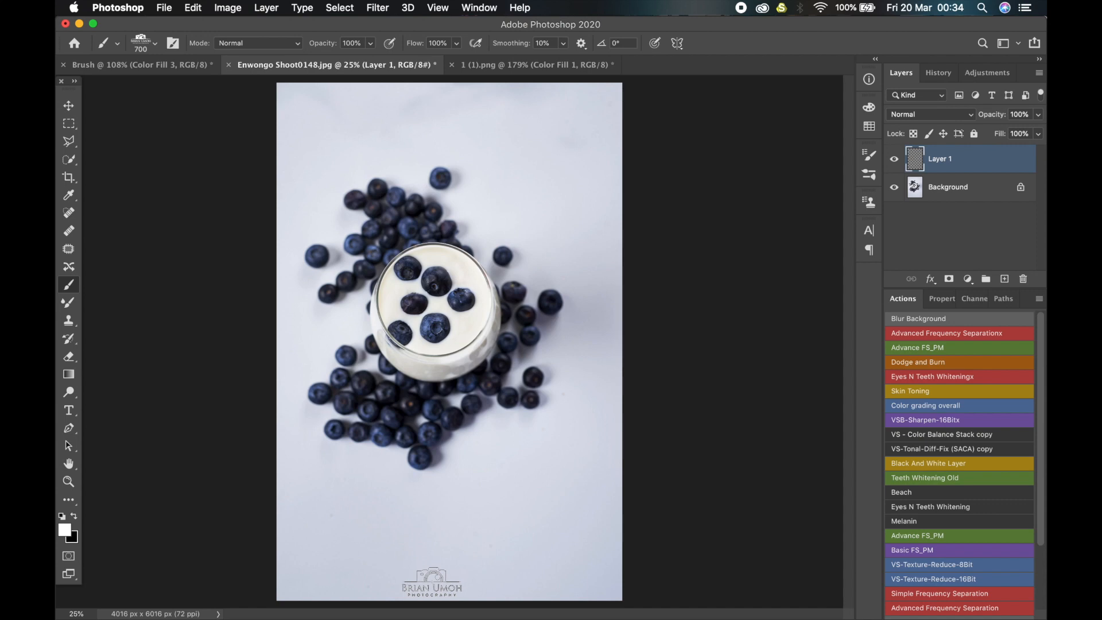
{"action": "key", "text": "x"}
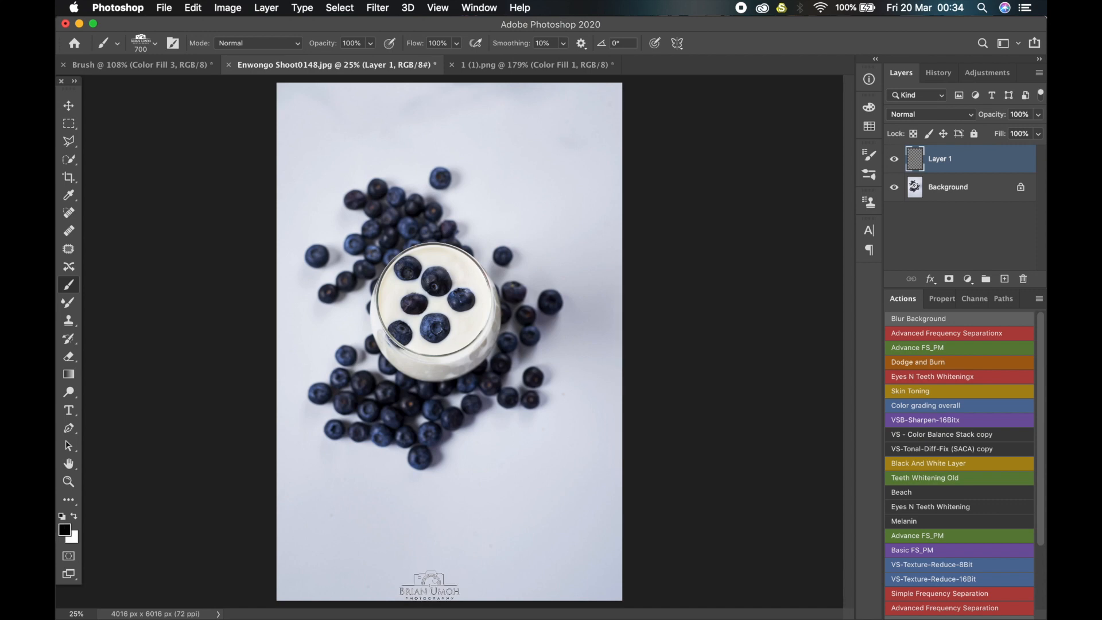
{"action": "left_click", "coordinate": [429, 586]}
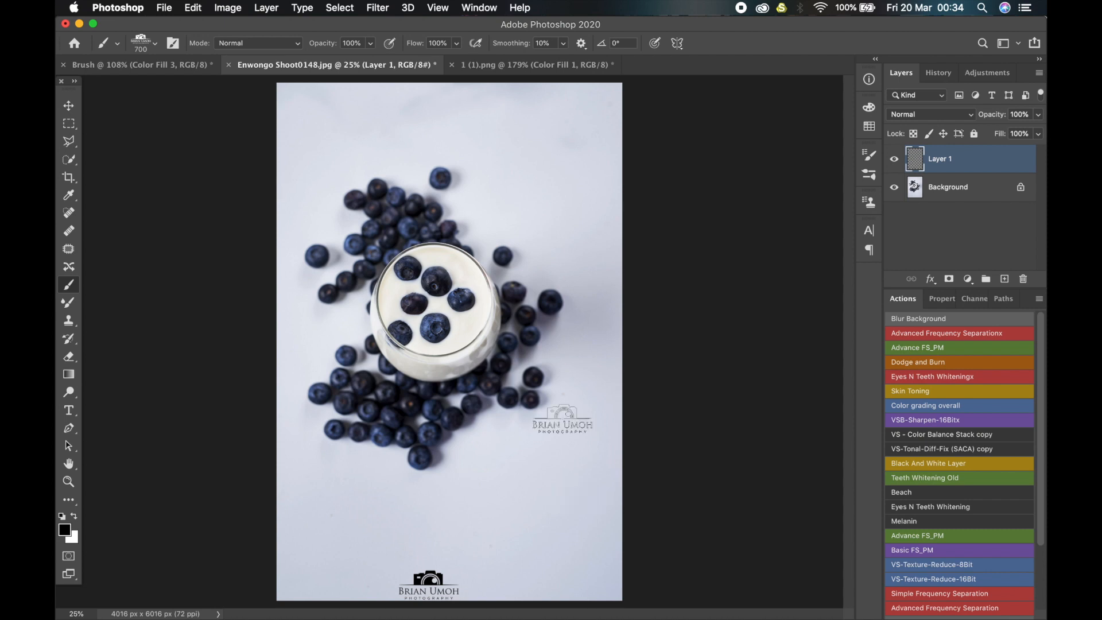
Review the multicolored logo on the red canvas and the other open document, and return to the blueberry photo
{"action": "left_click", "coordinate": [175, 61]}
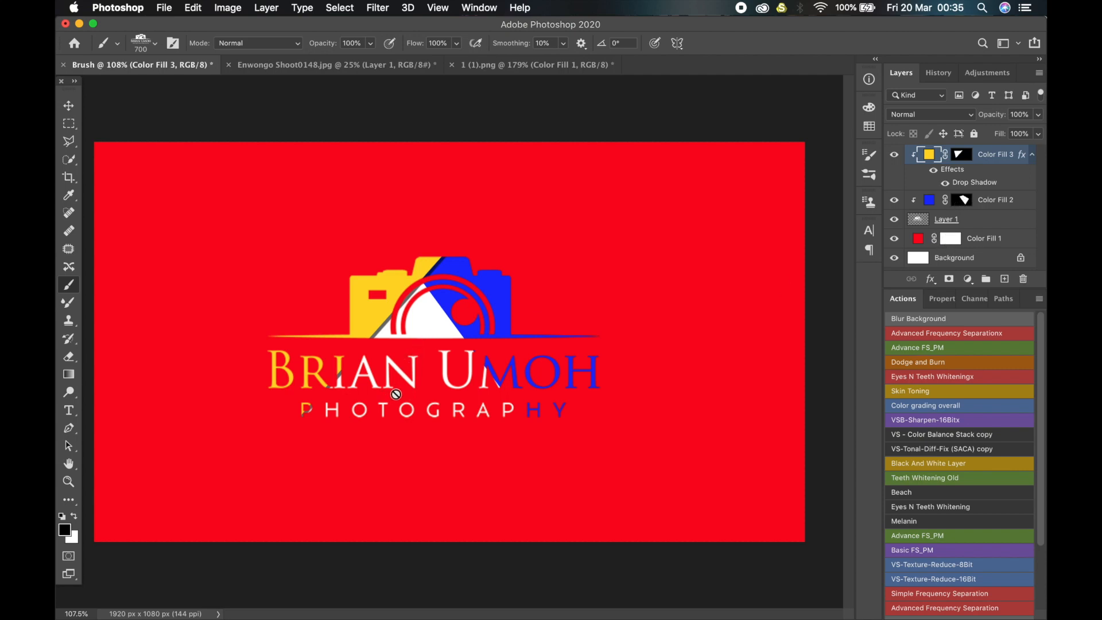
{"action": "left_click", "coordinate": [537, 64]}
{"action": "left_click", "coordinate": [364, 64]}
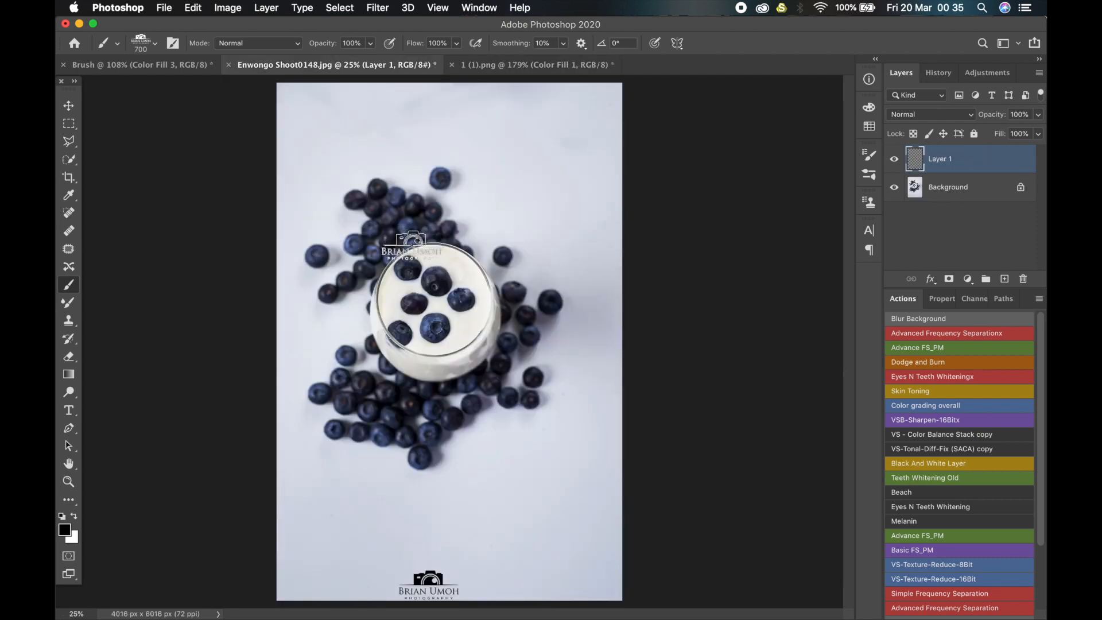